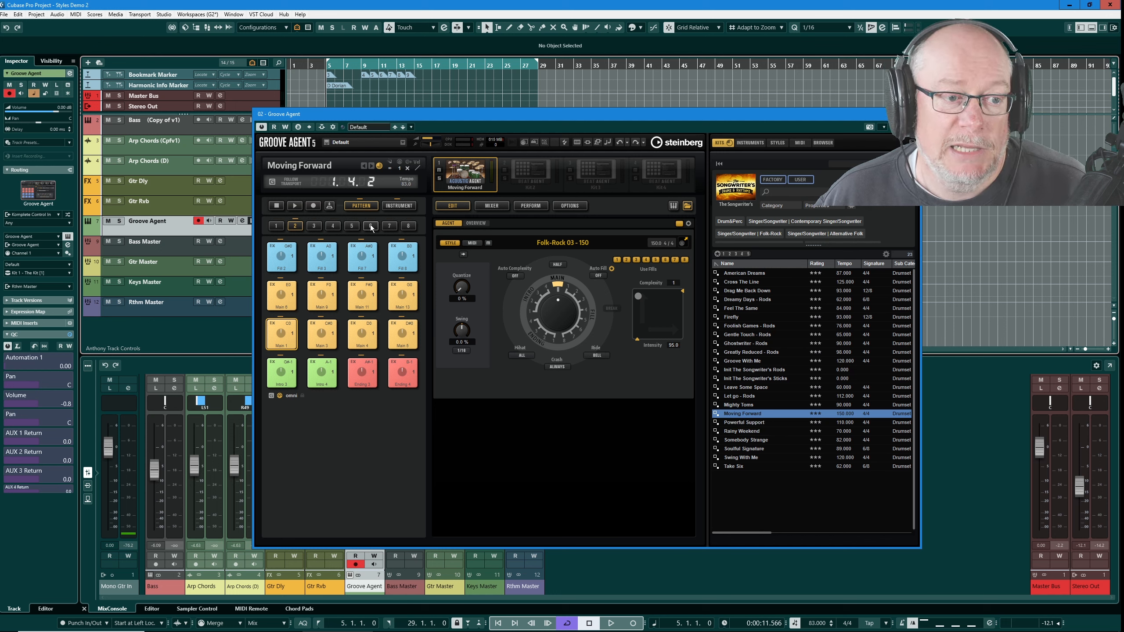
- Audition the Main pattern pads of the loaded Moving Forward style
{"action": "left_click", "coordinate": [283, 333]}
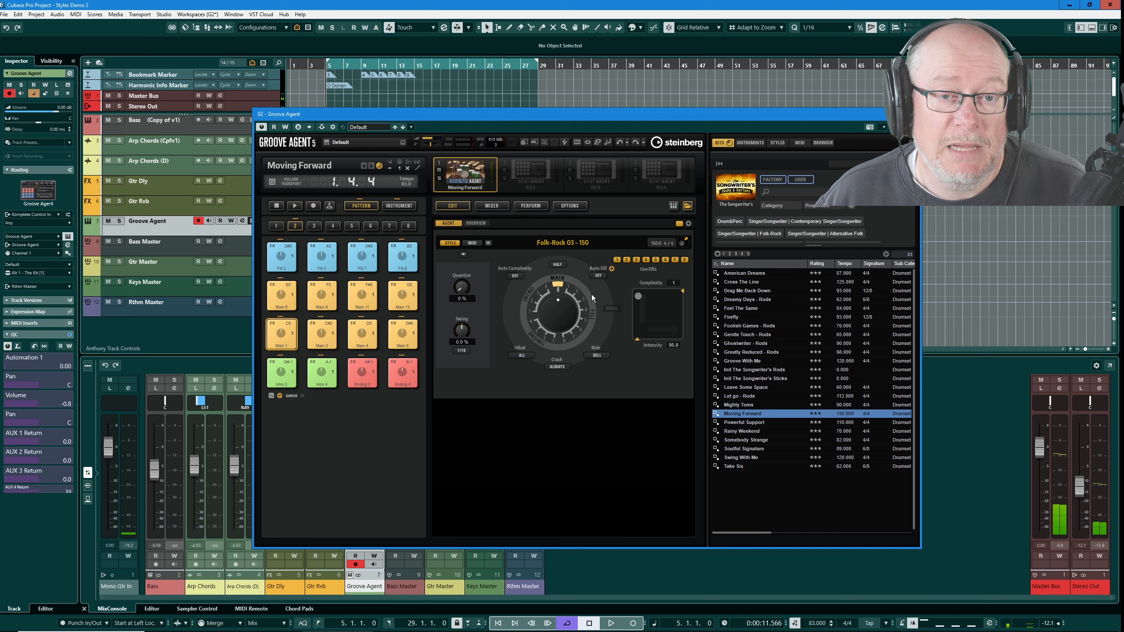
{"action": "left_click", "coordinate": [285, 329]}
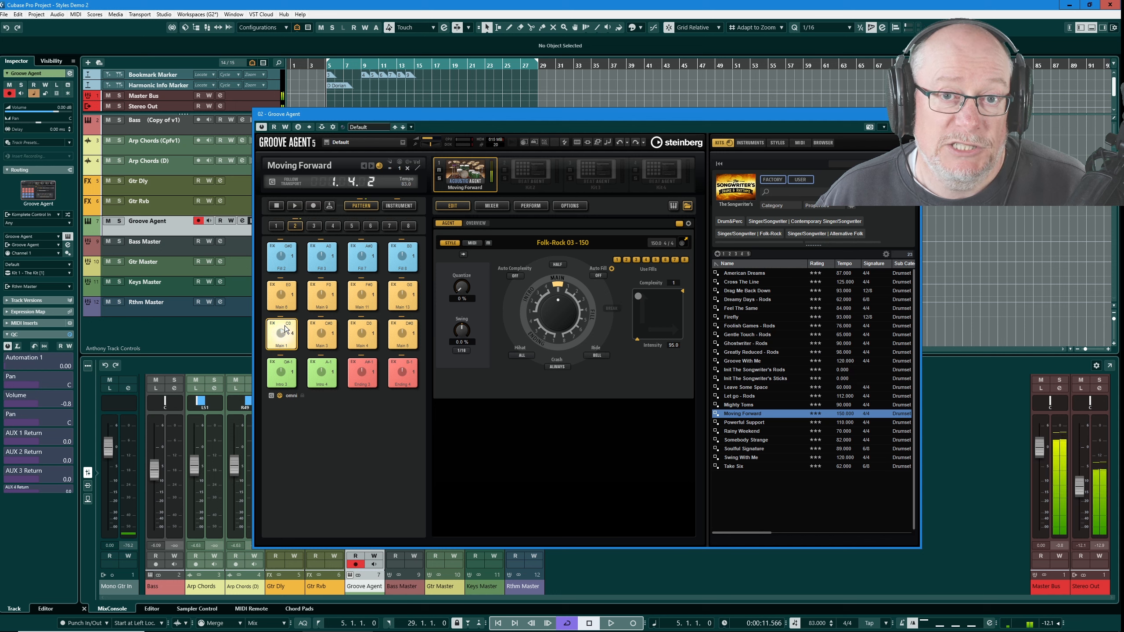
{"action": "left_click", "coordinate": [285, 329]}
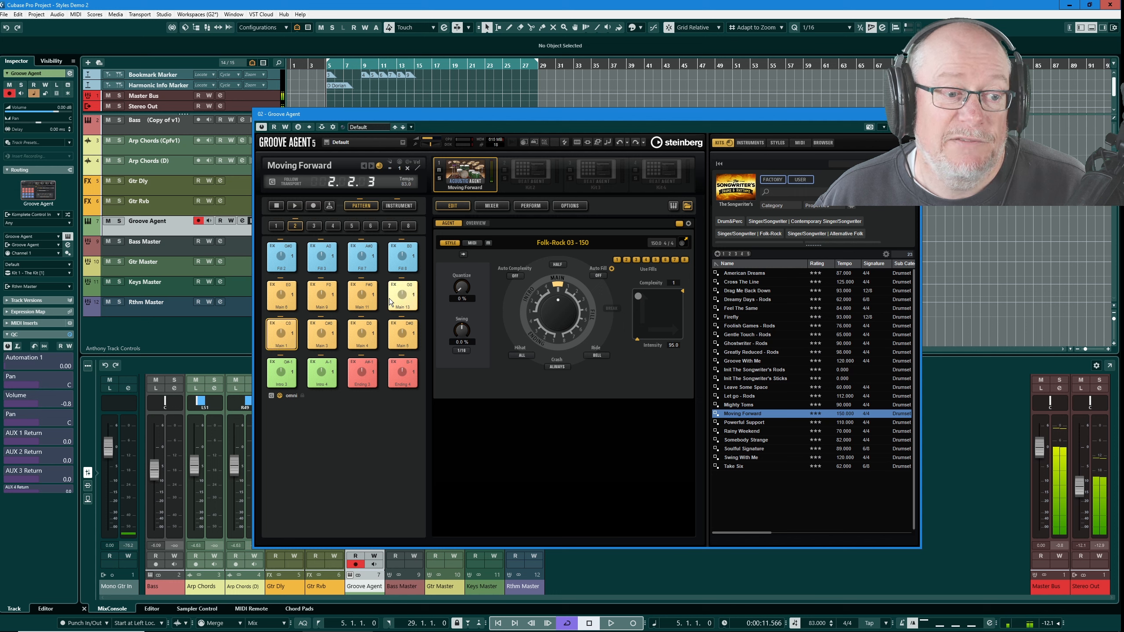
{"action": "left_click", "coordinate": [362, 294]}
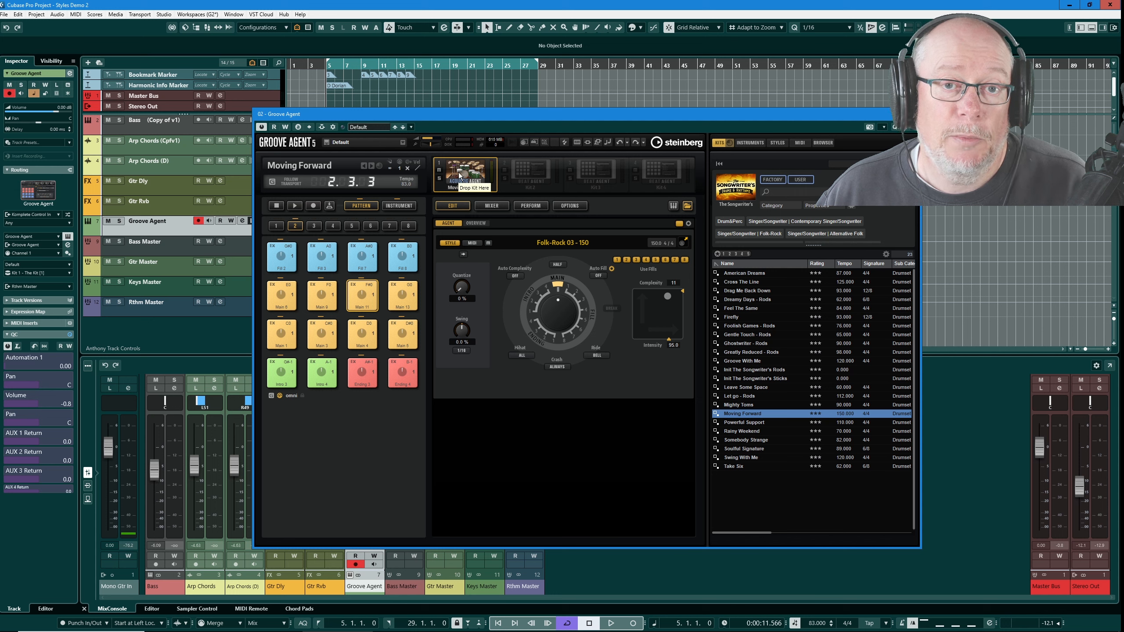
- Open the kit library, choose The Kit, and load its Nobody Else Can Do It style
{"action": "left_click", "coordinate": [737, 190]}
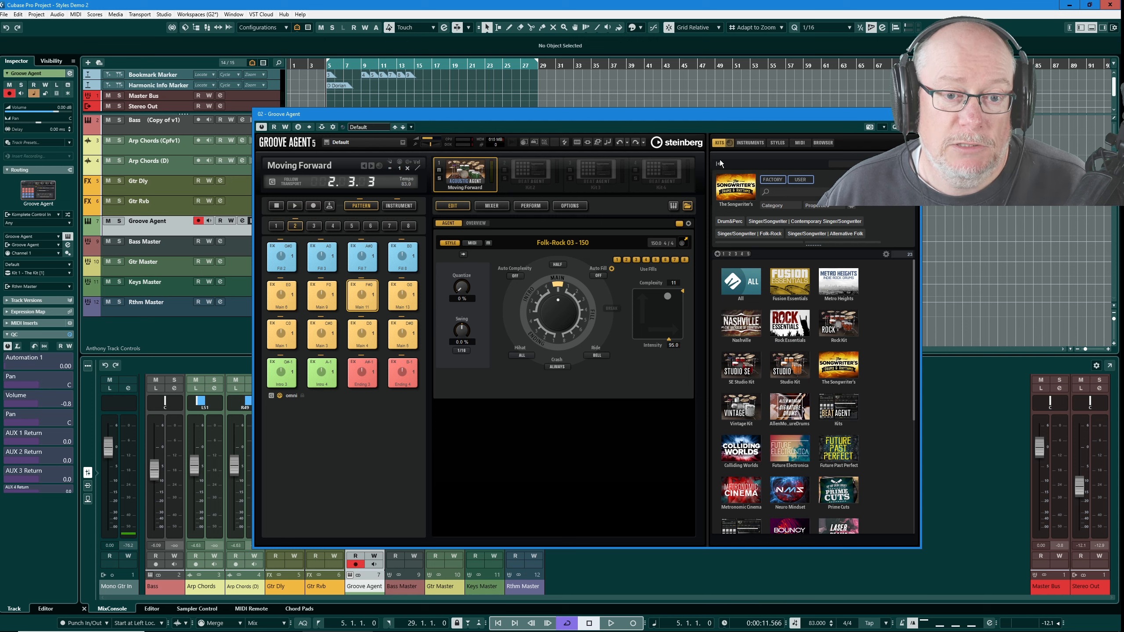
{"action": "scroll", "coordinate": [790, 389], "scroll_direction": "down", "scroll_amount": 5}
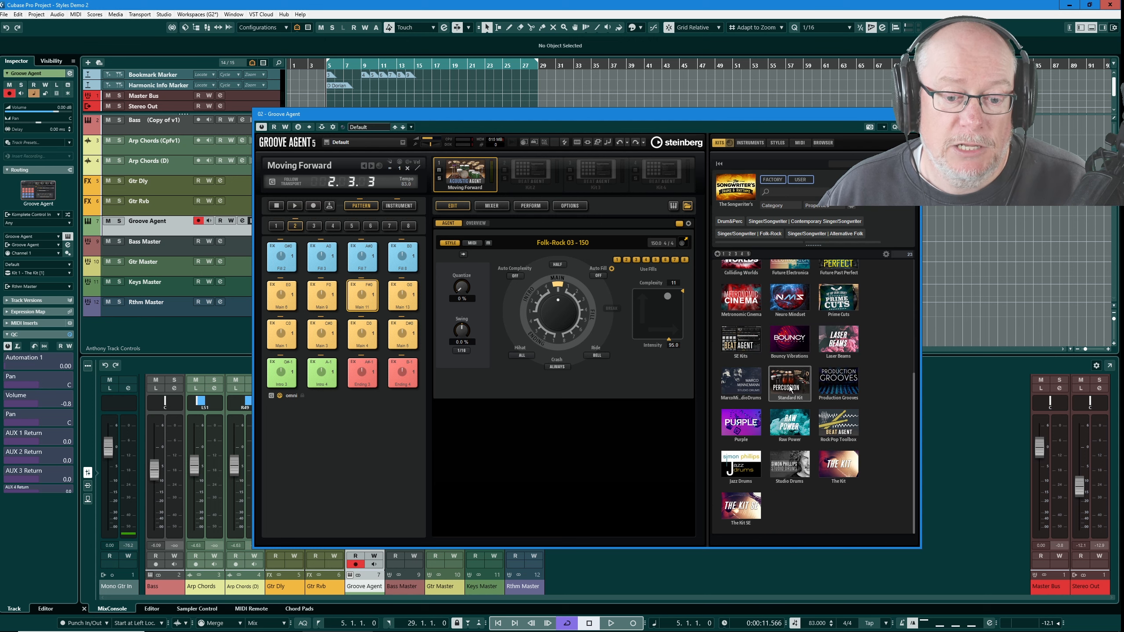
{"action": "left_click", "coordinate": [854, 480]}
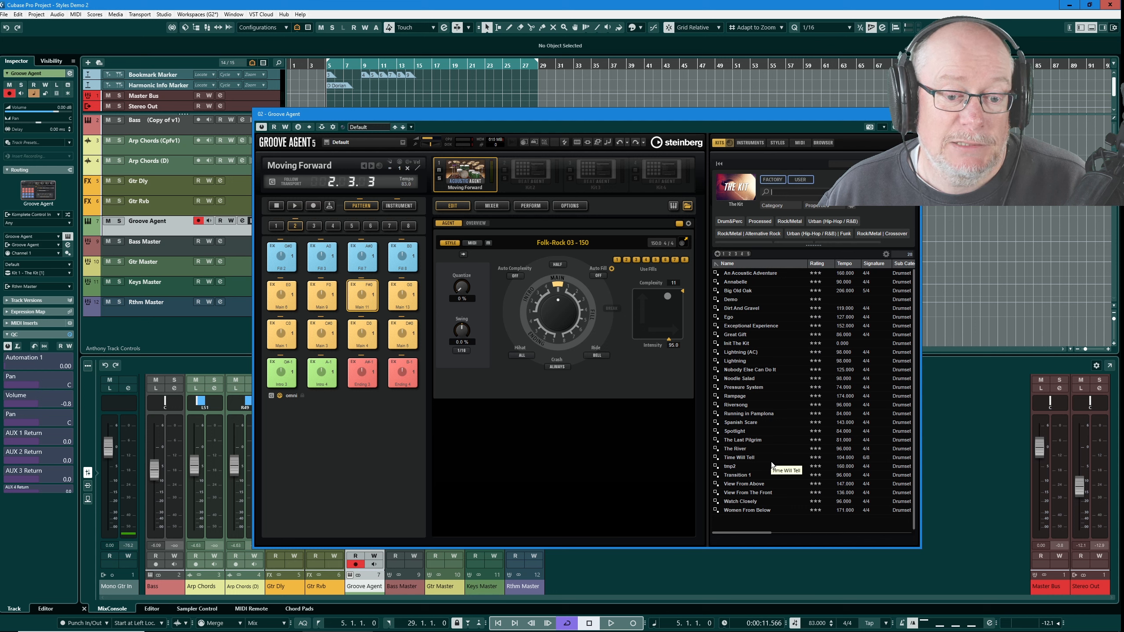
{"action": "double_click", "coordinate": [747, 370]}
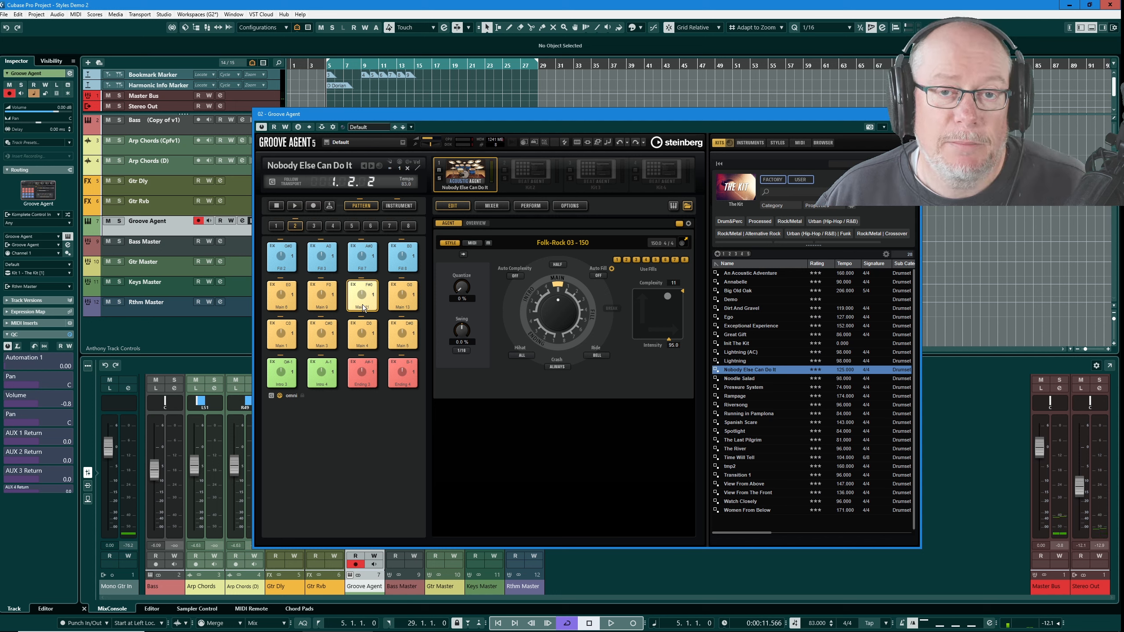
- Preview the Main 11 pad and try a lower complexity on the XY pad while playing the style
{"action": "left_click", "coordinate": [365, 291]}
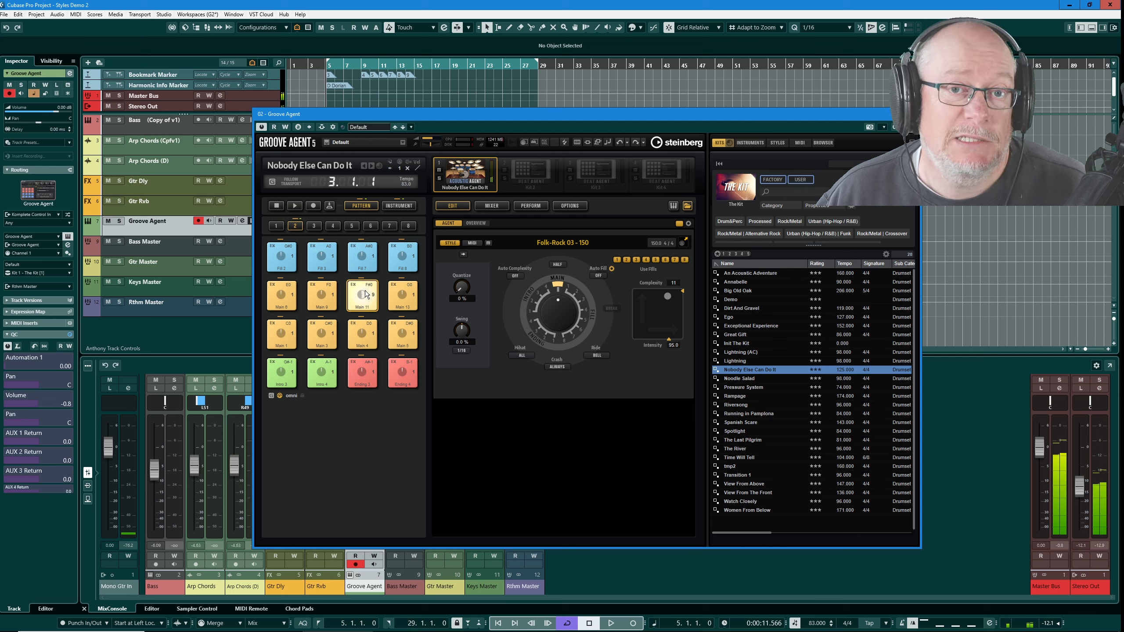
{"action": "left_click", "coordinate": [367, 295]}
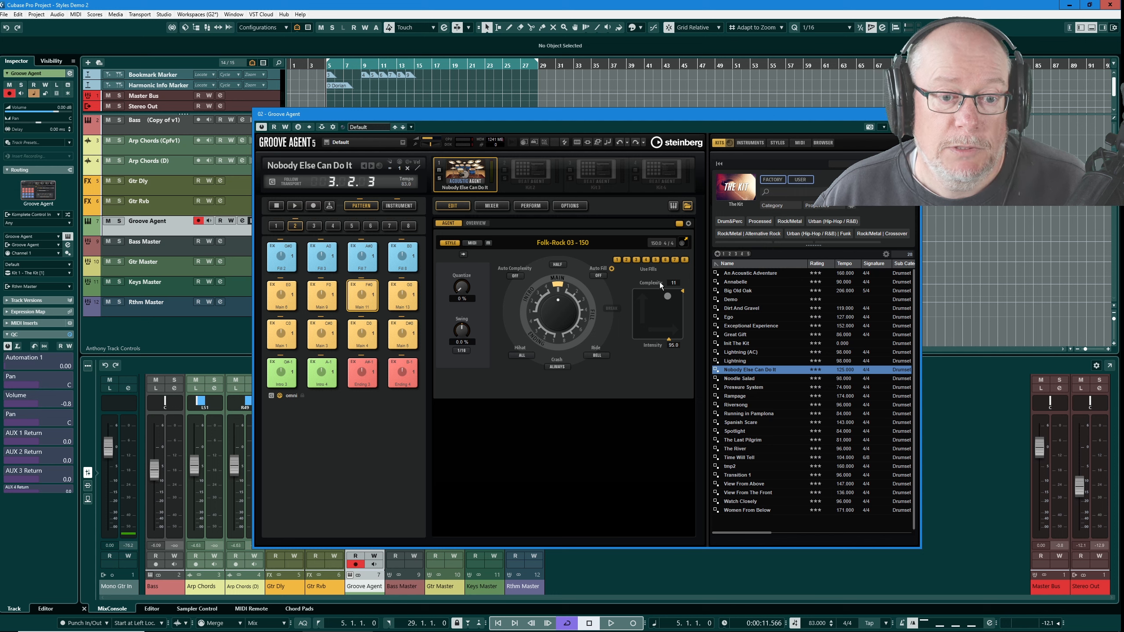
{"action": "left_click_drag", "start_coordinate": [667, 299], "coordinate": [638, 296]}
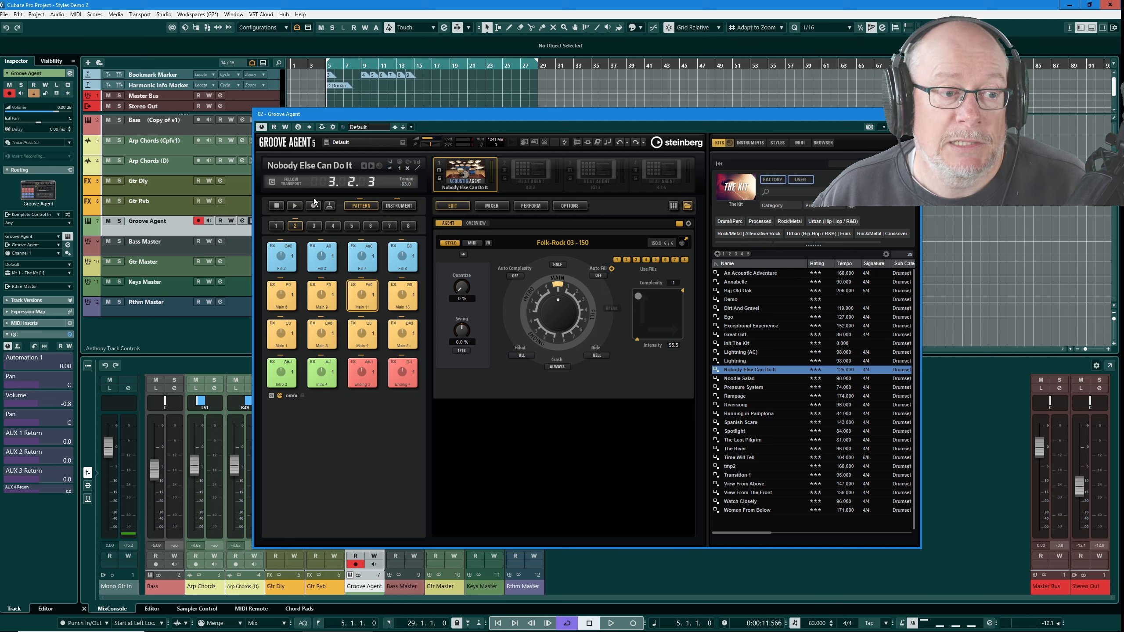
{"action": "left_click", "coordinate": [296, 207]}
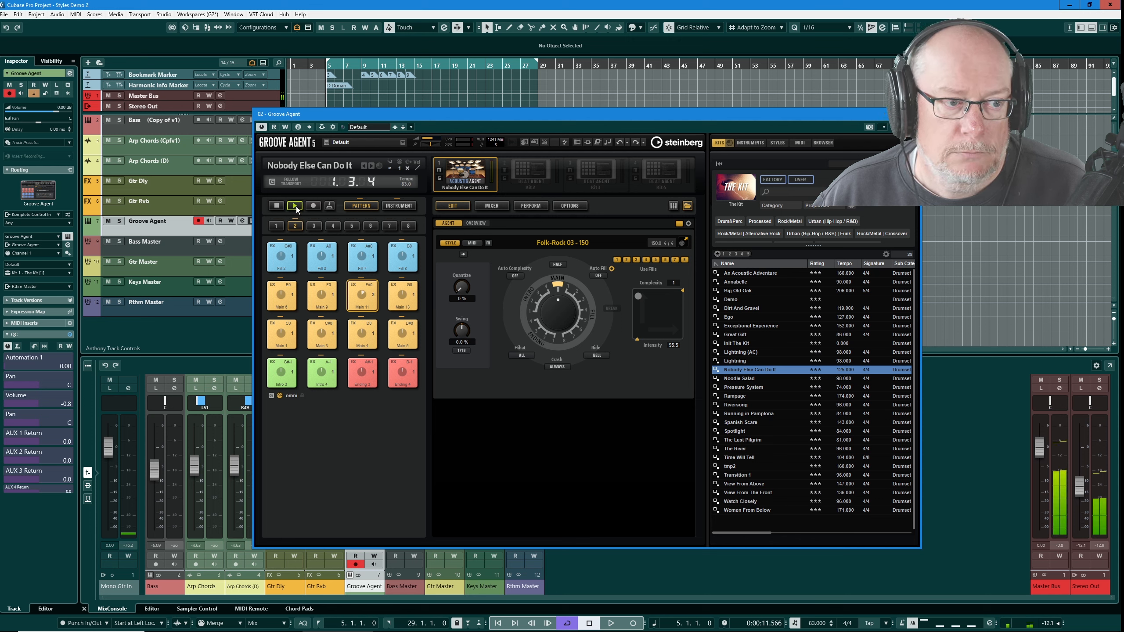
{"action": "left_click", "coordinate": [277, 207]}
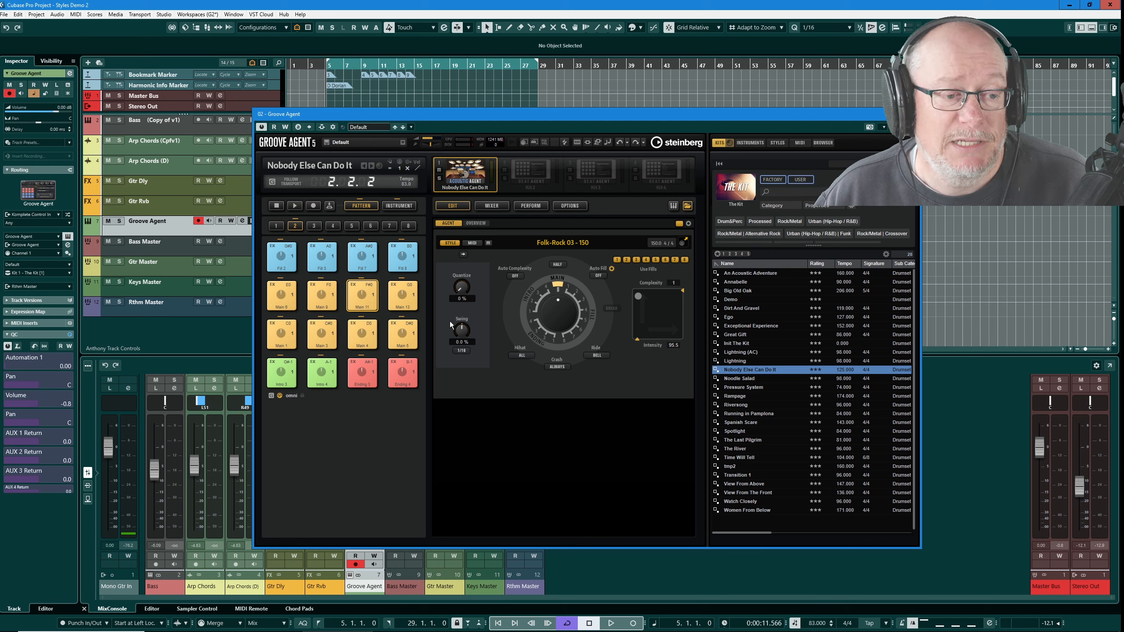
- Audition the Main pads again with the complexity pushed back up on the XY pad
{"action": "left_click", "coordinate": [283, 329]}
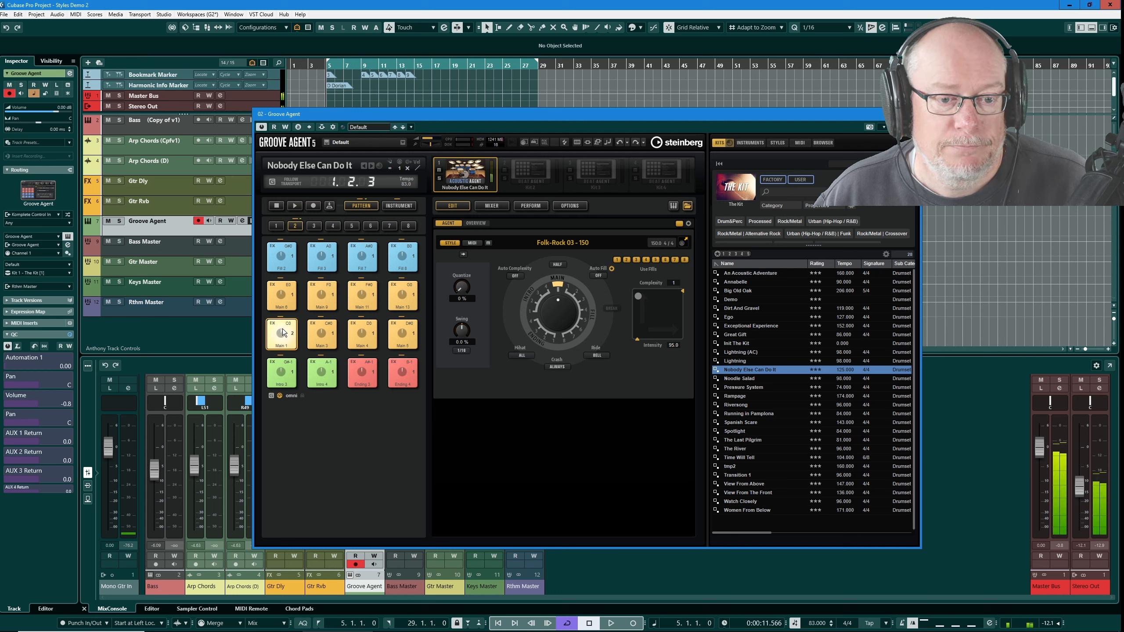
{"action": "left_click", "coordinate": [367, 292]}
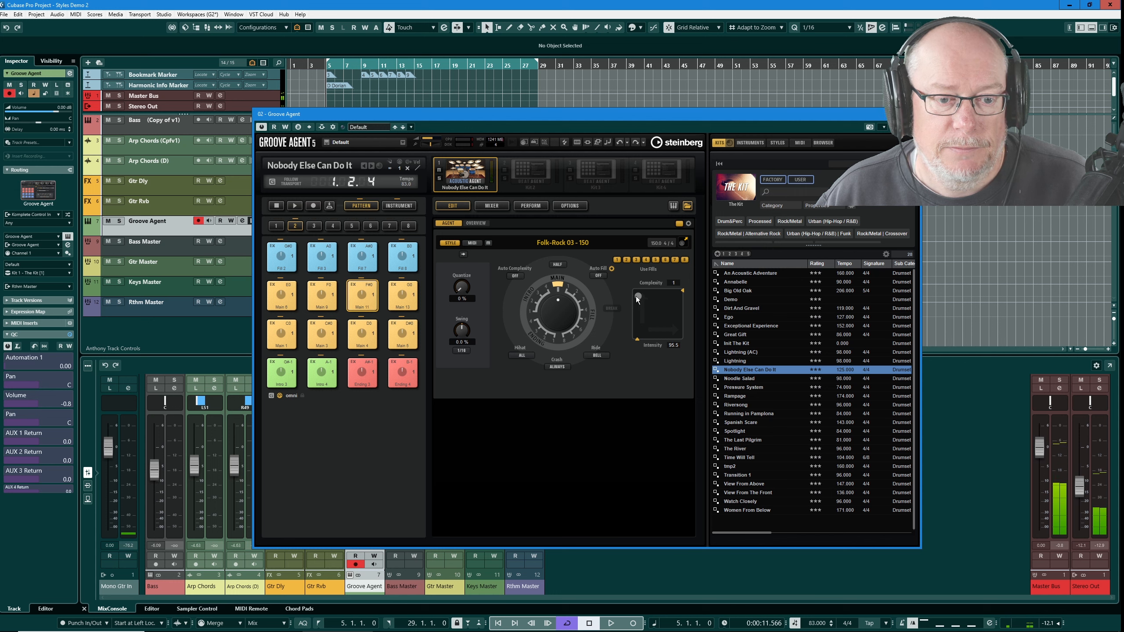
{"action": "left_click_drag", "start_coordinate": [638, 296], "coordinate": [668, 296]}
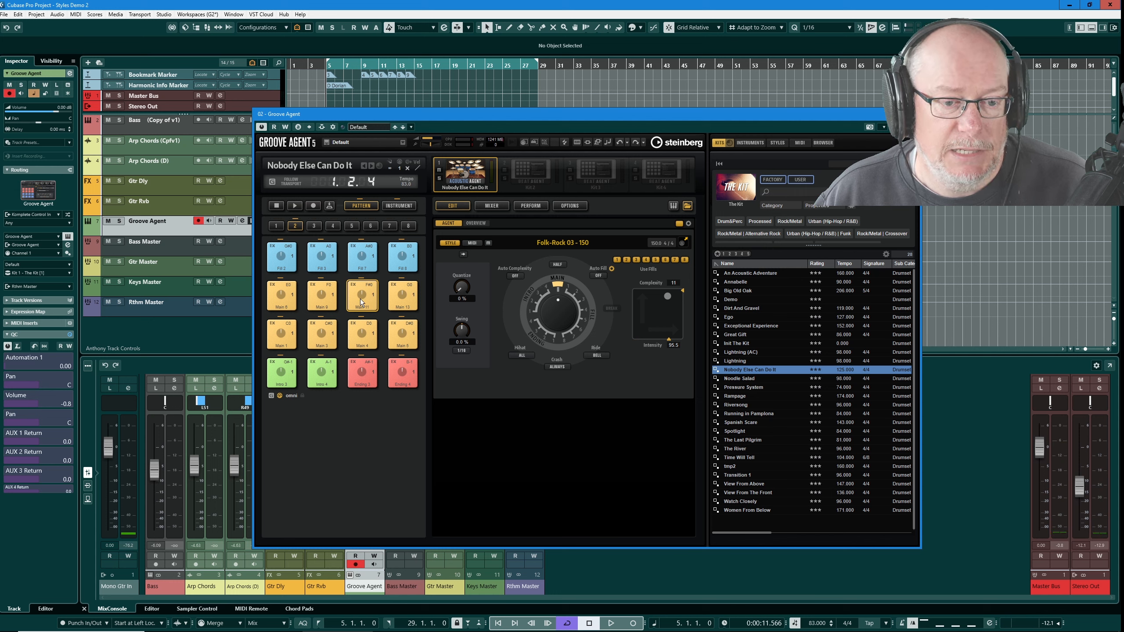
{"action": "left_click", "coordinate": [324, 294]}
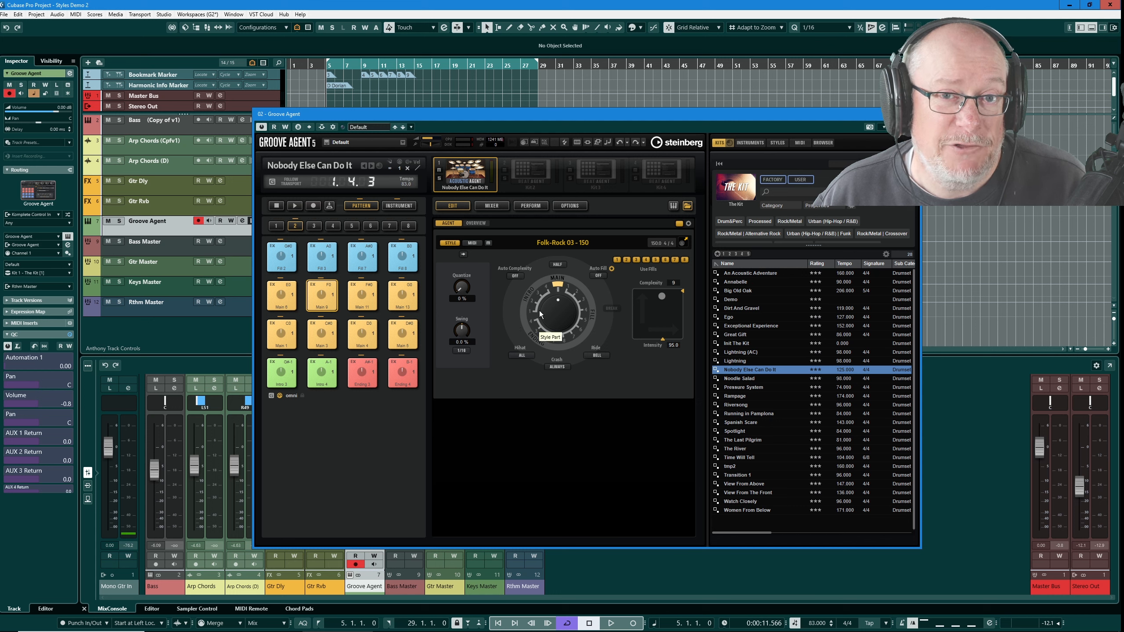
- Lower the complexity to about 1 on the XY pad and set the intensity to 80
{"action": "left_click_drag", "start_coordinate": [662, 297], "coordinate": [618, 298]}
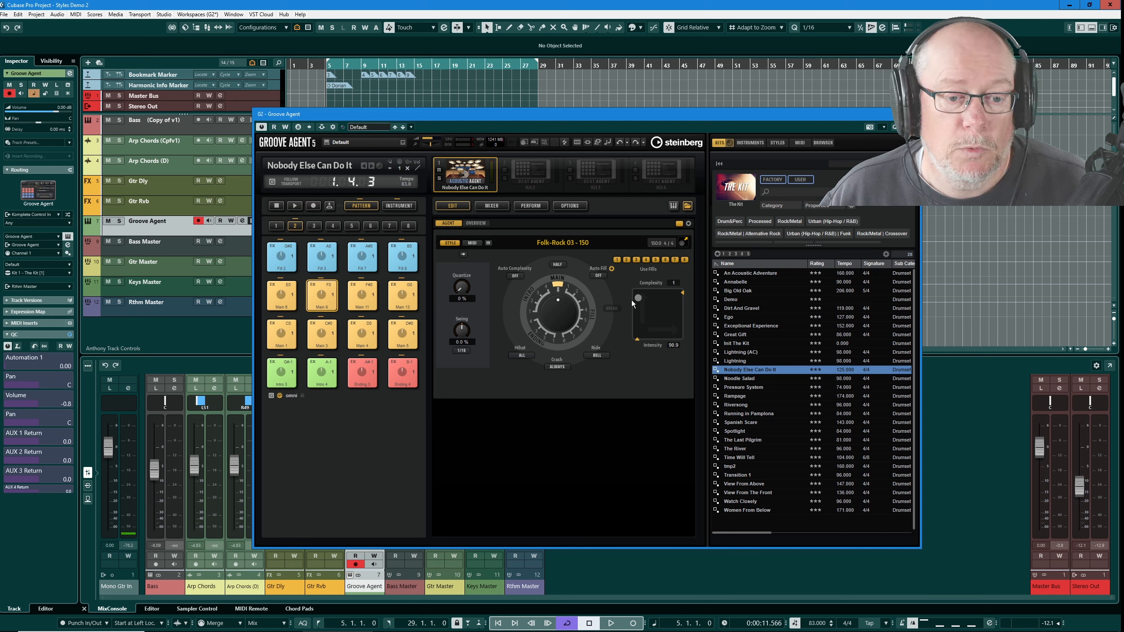
{"action": "double_click", "coordinate": [673, 345]}
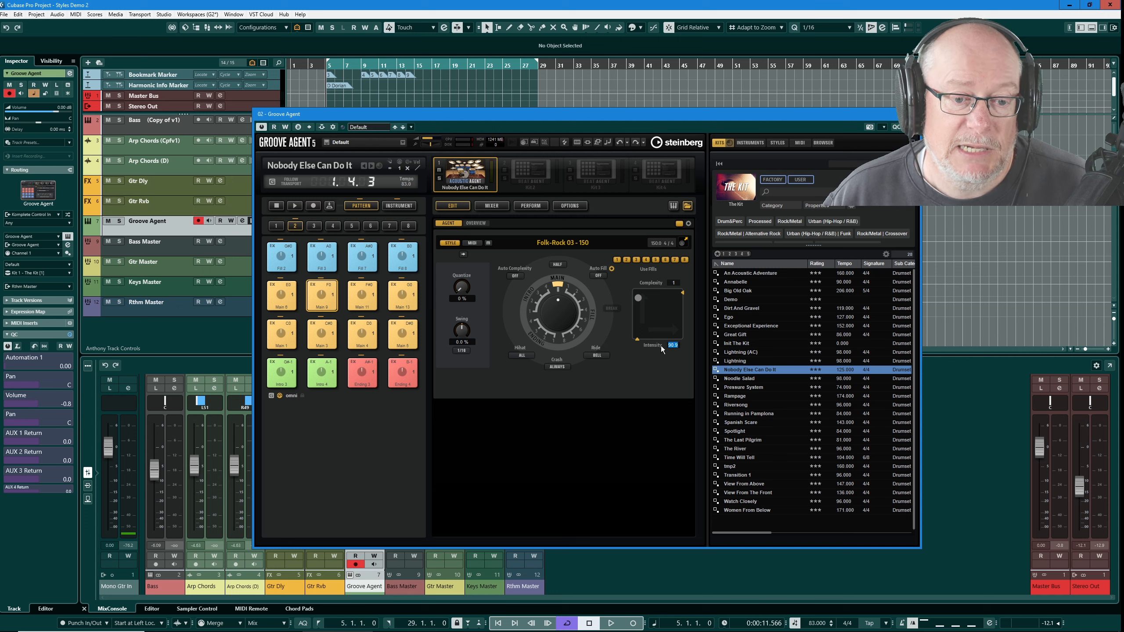
{"action": "key", "text": "Return"}
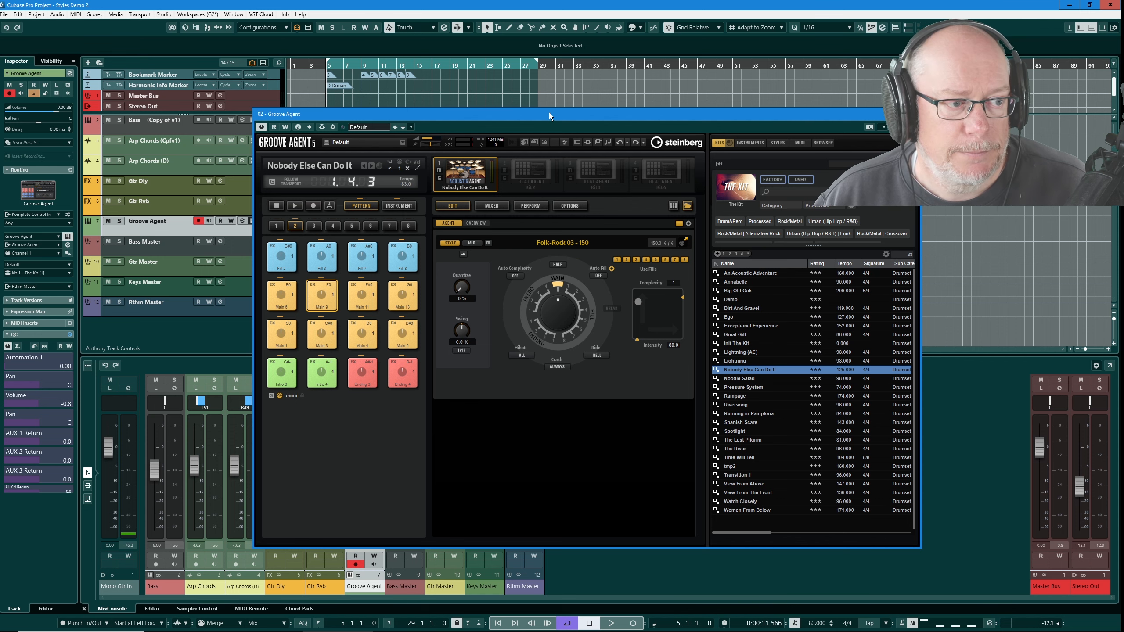
- Drag the style's MIDI pattern onto the Groove Agent track at the project start and close the plugin window
{"action": "left_click_drag", "start_coordinate": [549, 113], "coordinate": [564, 259]}
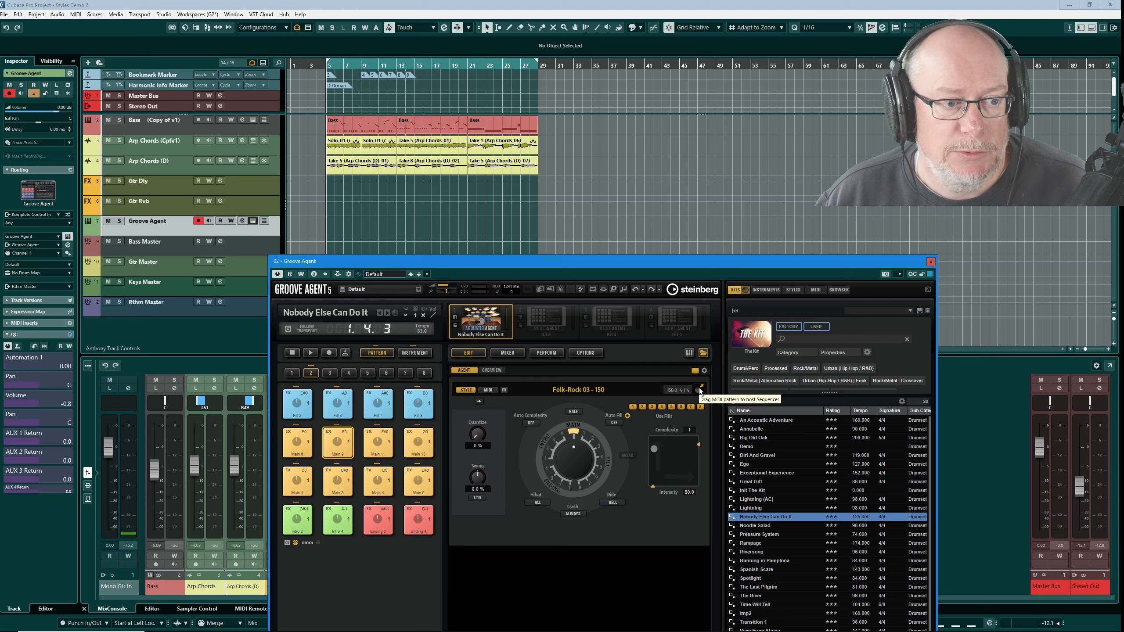
{"action": "mouse_move", "coordinate": [699, 388]}
{"action": "left_mouse_down"}
{"action": "mouse_move", "coordinate": [607, 274]}
{"action": "mouse_move", "coordinate": [327, 222]}
{"action": "left_mouse_up"}
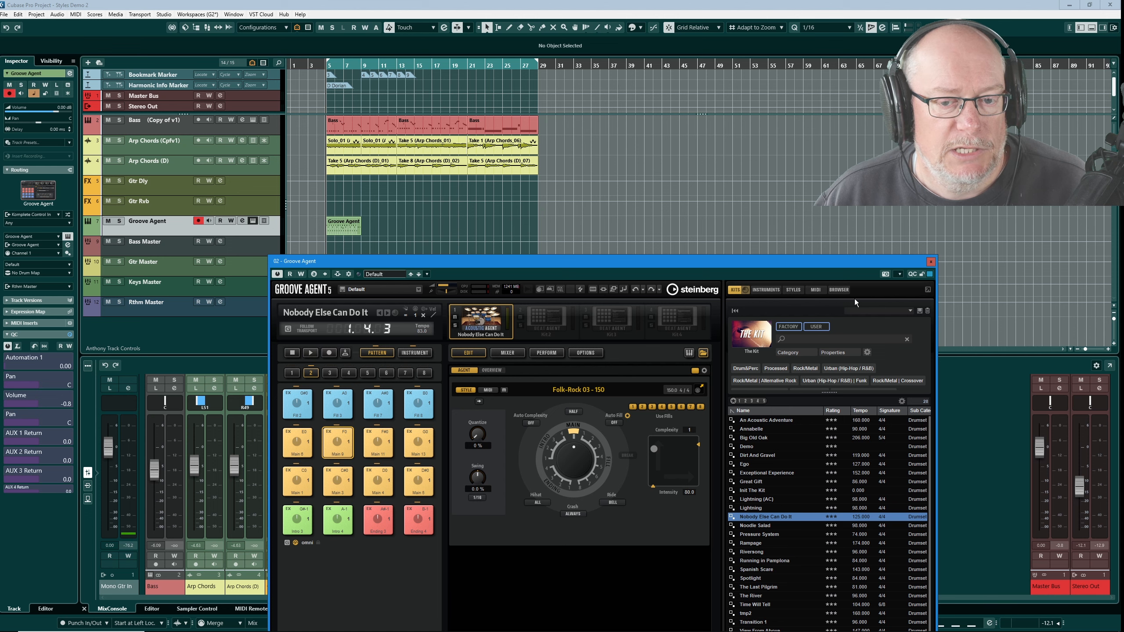
{"action": "left_click", "coordinate": [931, 261]}
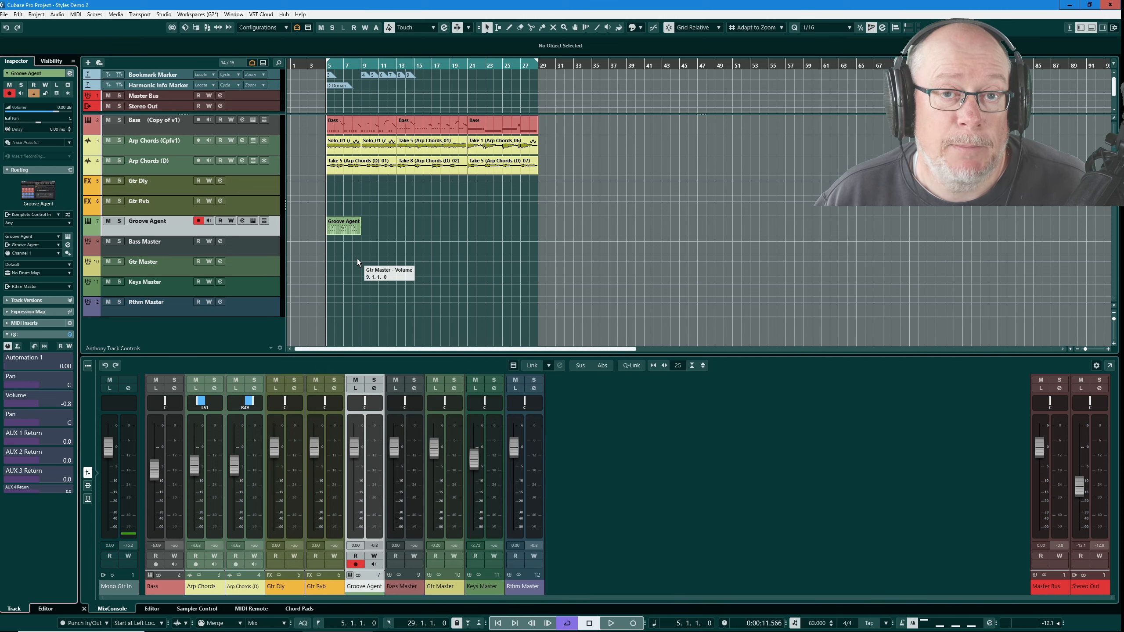
- Open the new MIDI part and create a drum map from the instrument for the Groove Agent track
{"action": "double_click", "coordinate": [344, 228]}
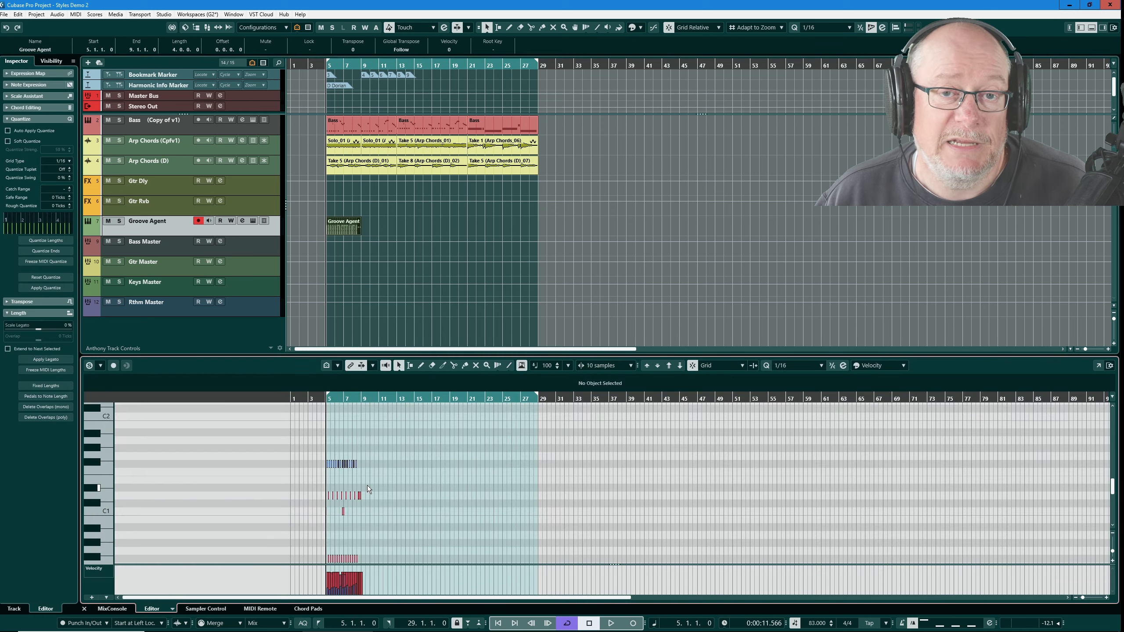
{"action": "left_click", "coordinate": [163, 231]}
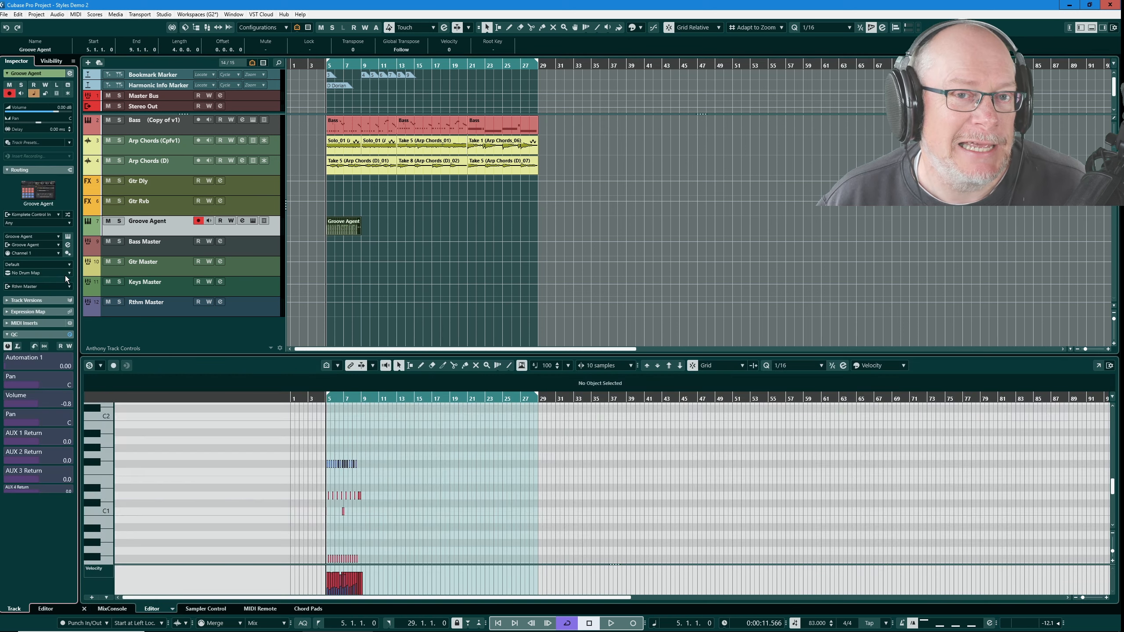
{"action": "left_click", "coordinate": [69, 273]}
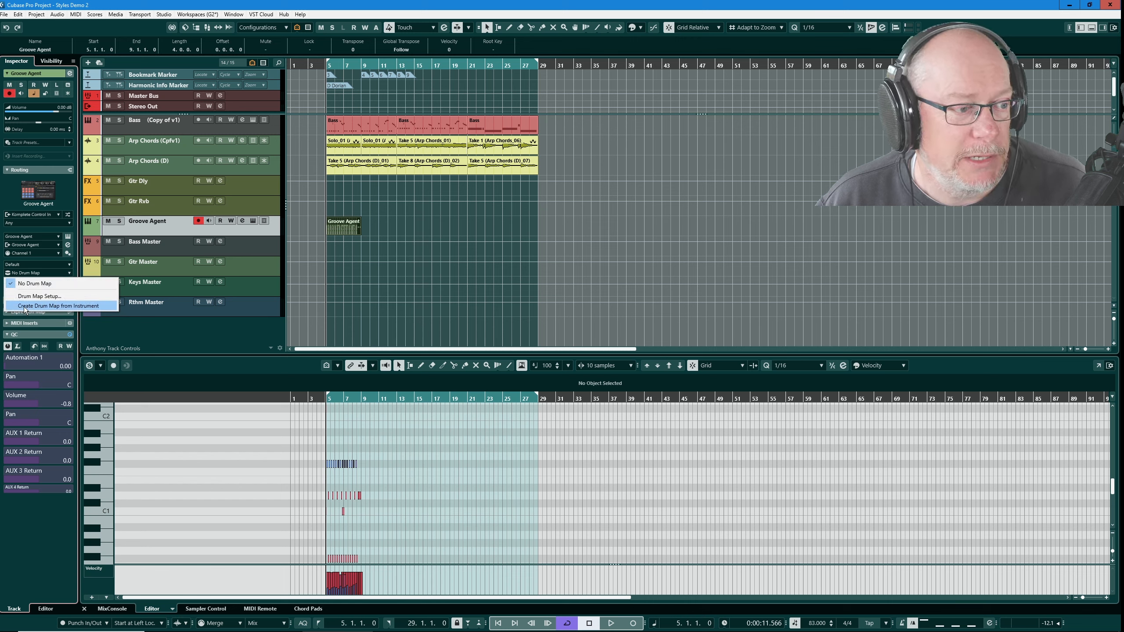
{"action": "left_click", "coordinate": [61, 306]}
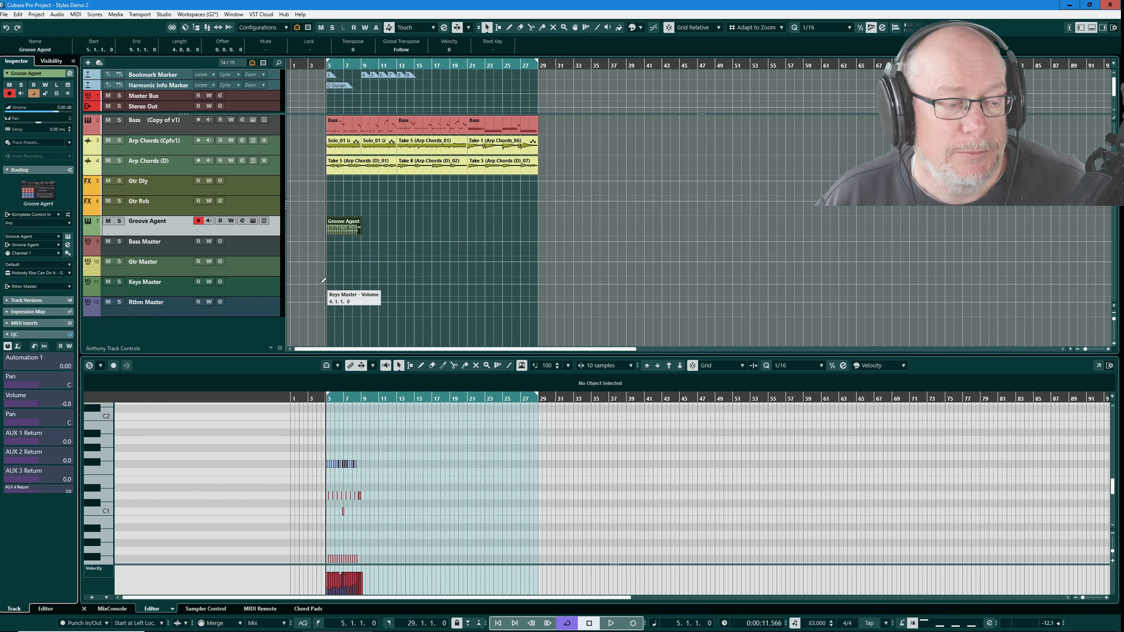
- Open the Groove Agent part in the drum editor and move Hihat.Shank Clsd above Snare Center.Hit in the drum map
{"action": "left_click", "coordinate": [365, 164]}
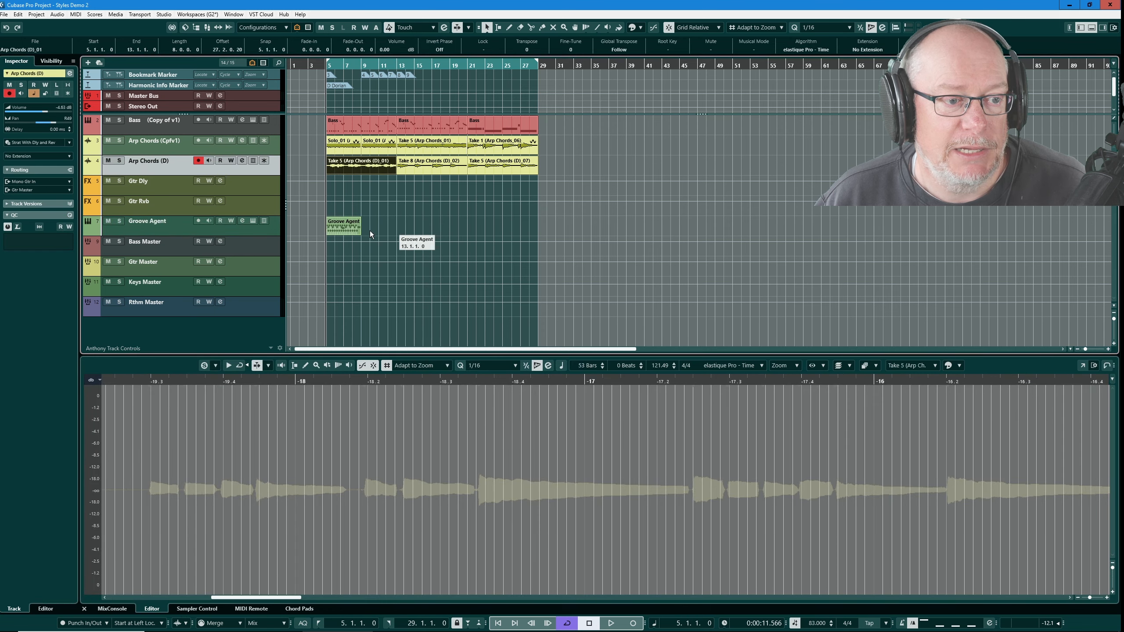
{"action": "left_click", "coordinate": [354, 228]}
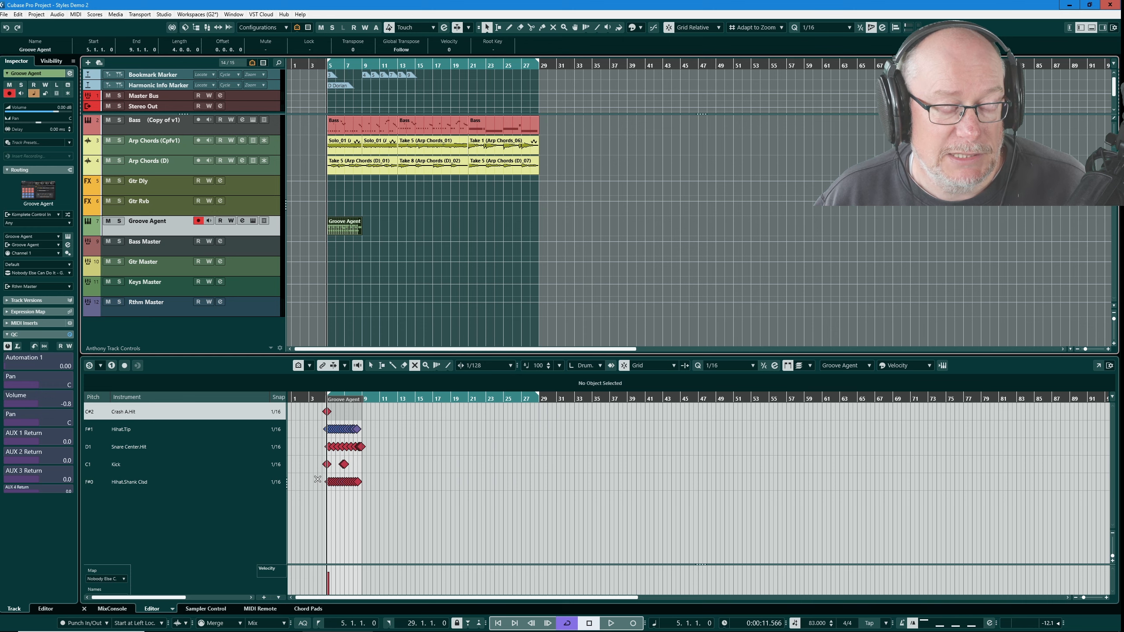
{"action": "scroll", "coordinate": [308, 469], "scroll_direction": "up", "scroll_amount": 5}
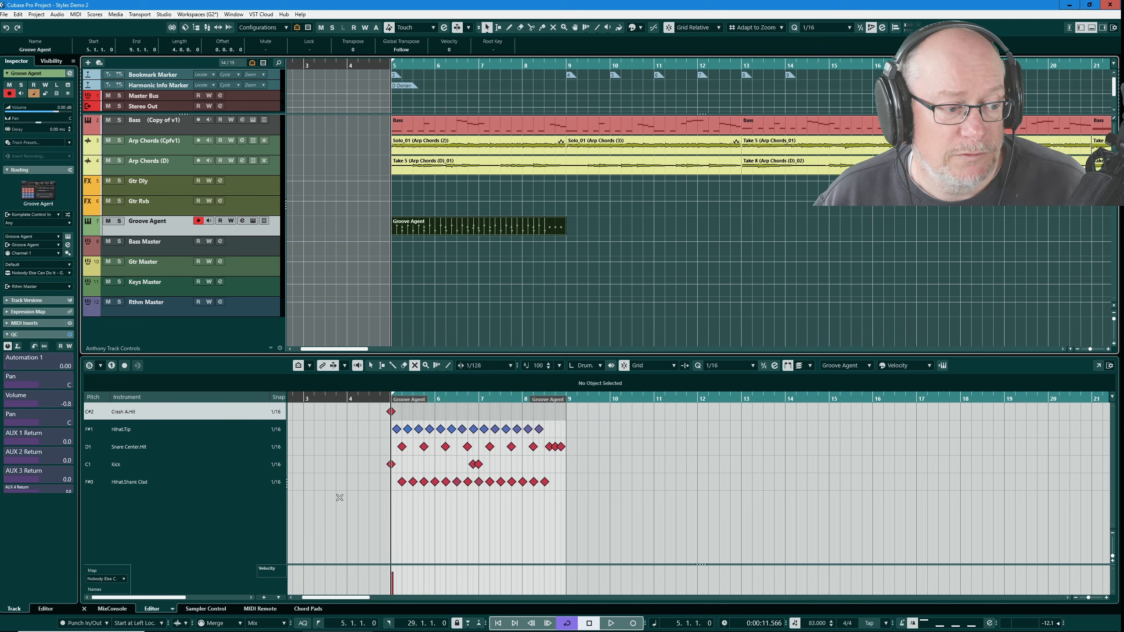
{"action": "left_click", "coordinate": [129, 482]}
{"action": "left_click_drag", "start_coordinate": [129, 482], "coordinate": [138, 438]}
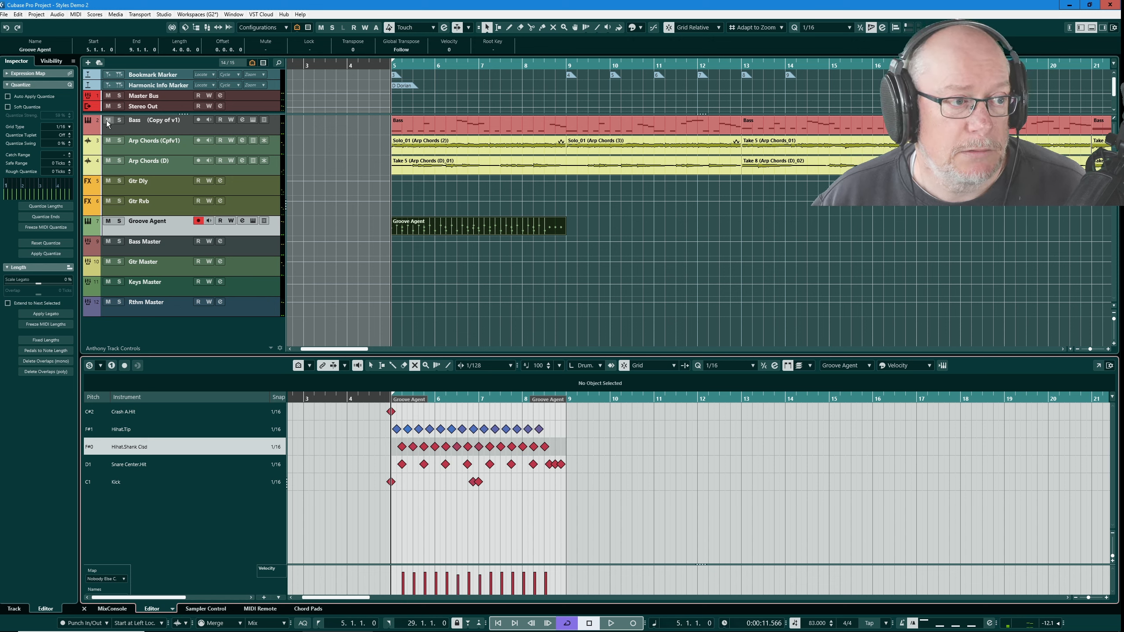
- Mute the Bass and both Arp Chords tracks and play back the drum part
{"action": "left_click_drag", "start_coordinate": [107, 124], "coordinate": [109, 162]}
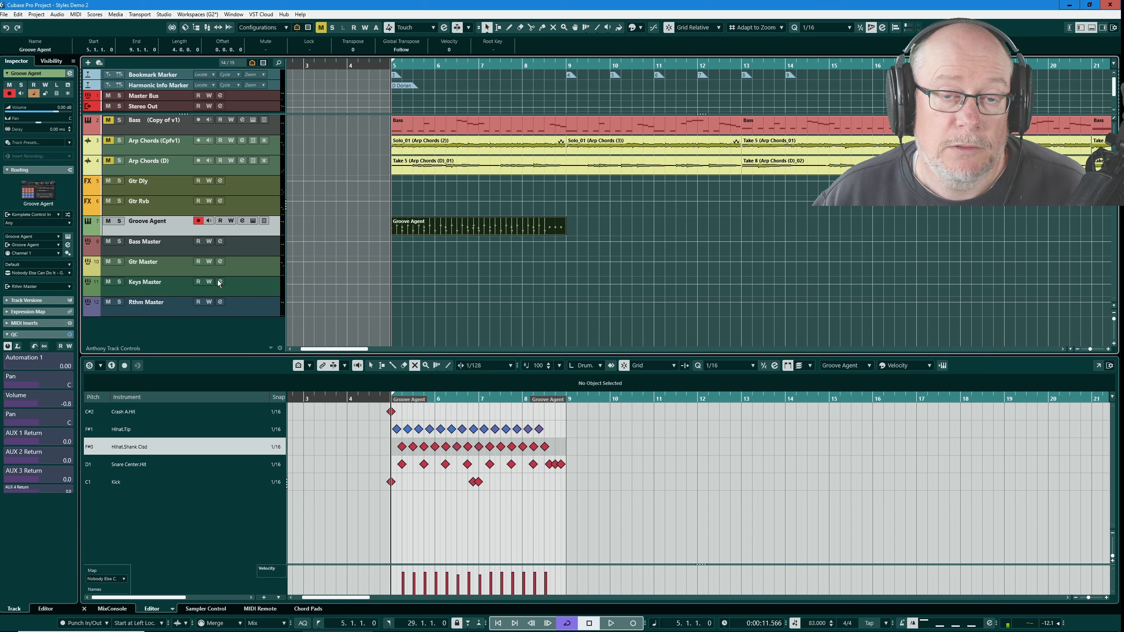
{"action": "left_click", "coordinate": [611, 624]}
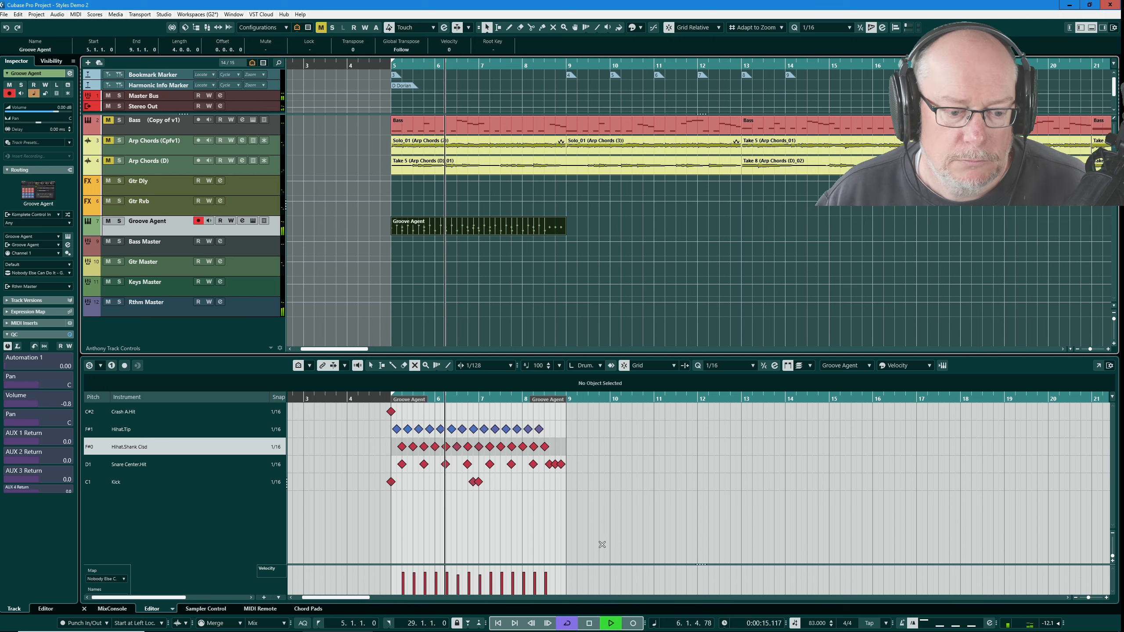
{"action": "left_click", "coordinate": [590, 624]}
- Open Groove Agent and raise the style's complexity to 2 on the XY pad
{"action": "left_click", "coordinate": [254, 220]}
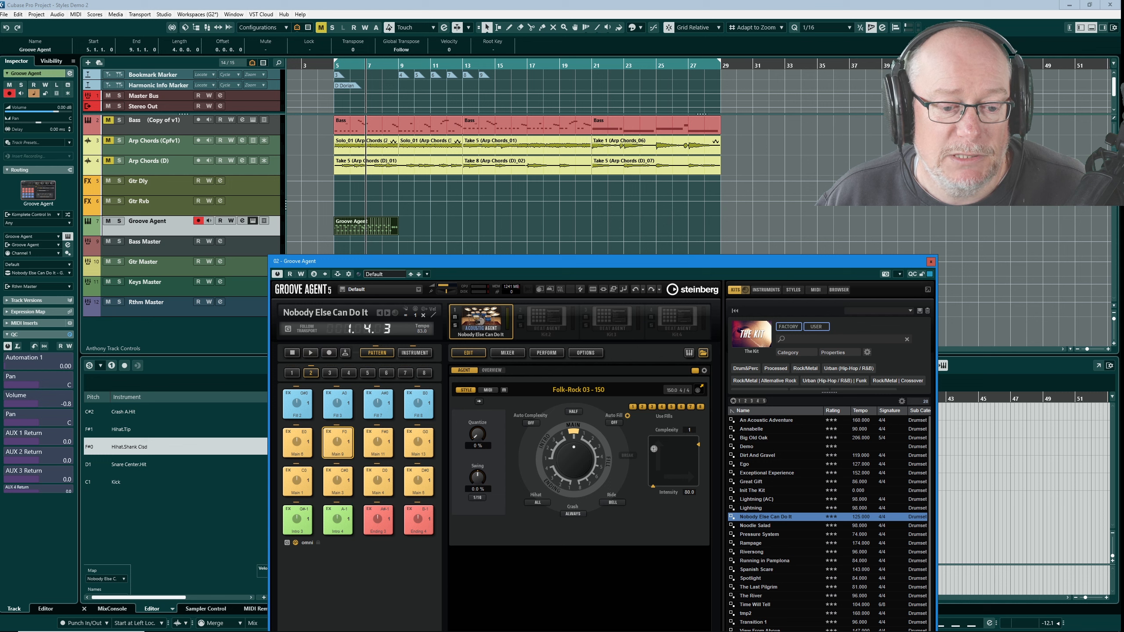
{"action": "mouse_move", "coordinate": [654, 449]}
{"action": "left_mouse_down"}
{"action": "mouse_move", "coordinate": [659, 481]}
{"action": "mouse_move", "coordinate": [660, 444]}
{"action": "left_mouse_up"}
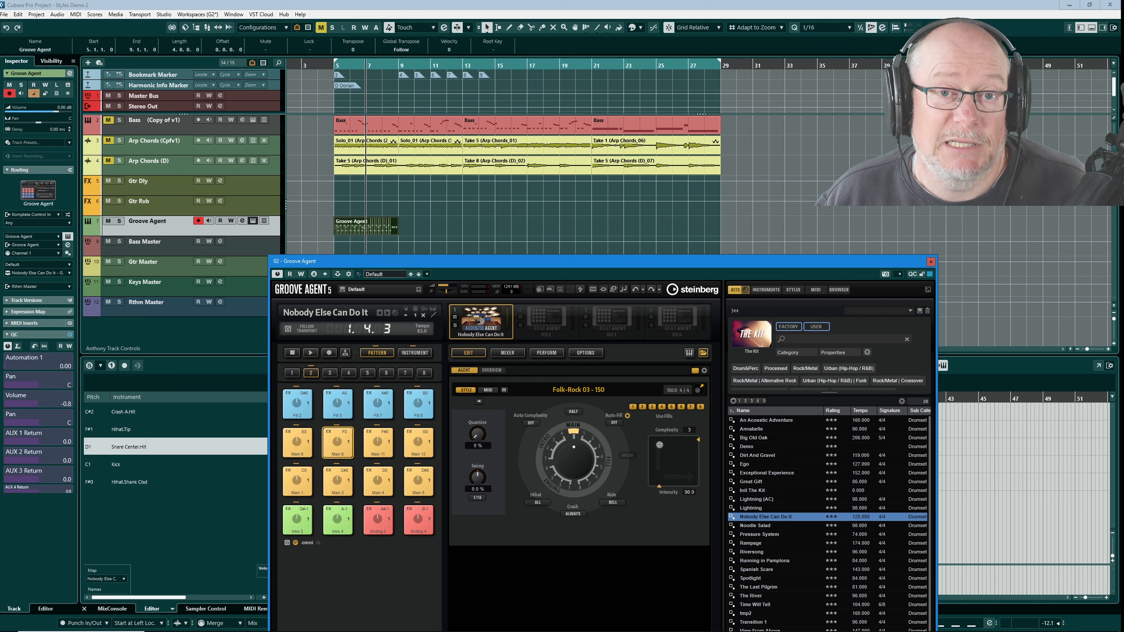
- Set the XY pad's intensity to 80 and its complexity to 2
{"action": "left_click", "coordinate": [691, 492]}
{"action": "type", "text": "80"}
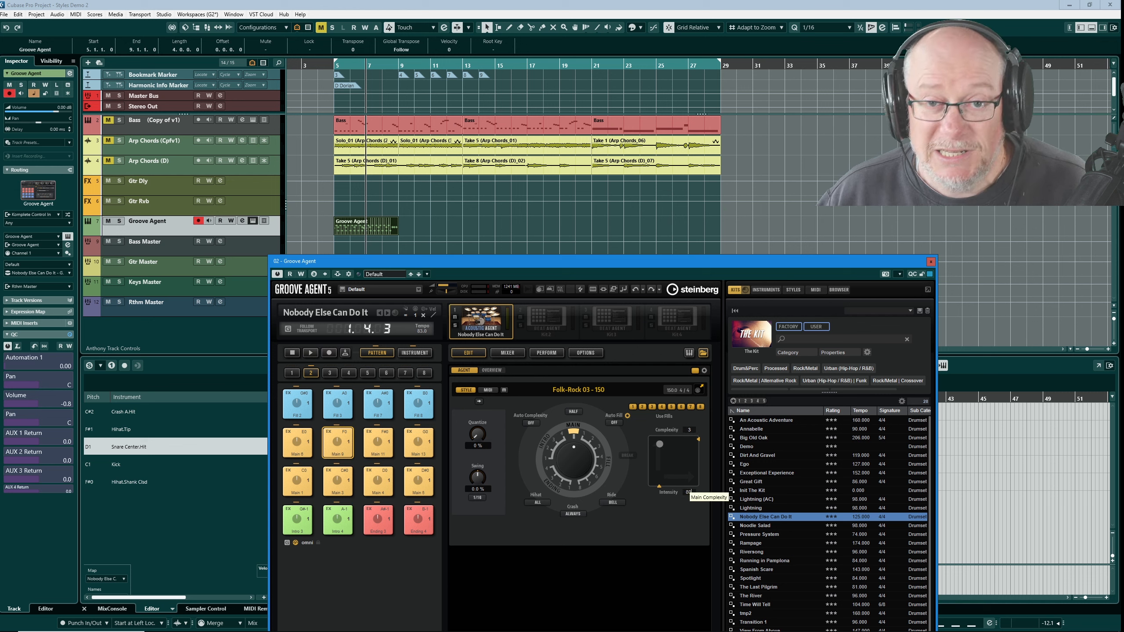
{"action": "key", "text": "Return"}
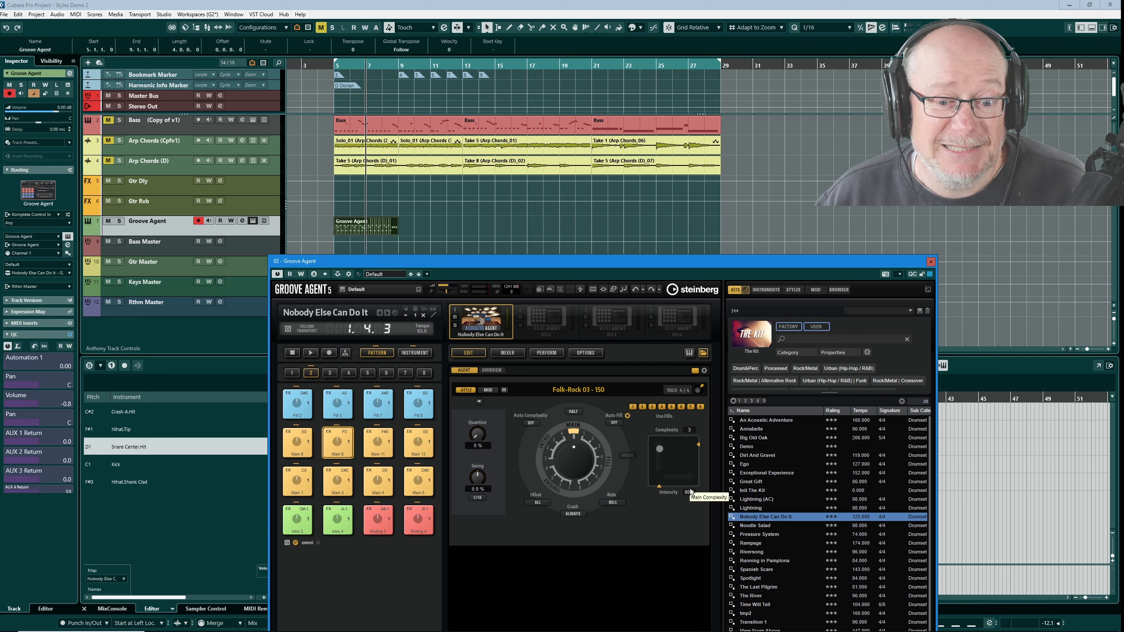
{"action": "left_click", "coordinate": [689, 430]}
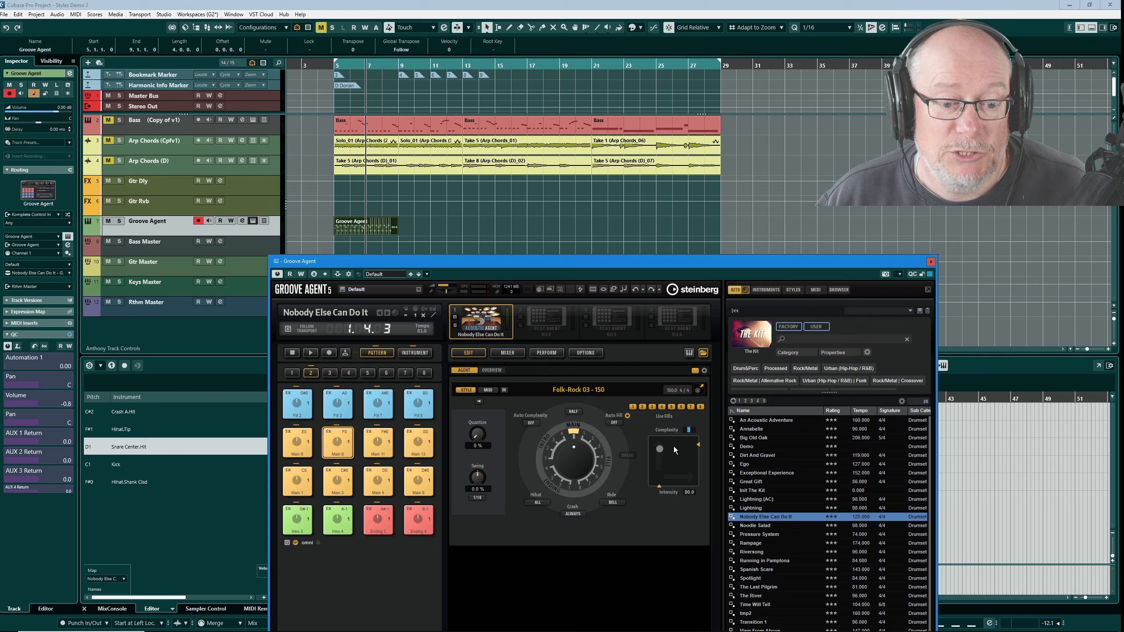
{"action": "type", "text": "2"}
{"action": "key", "text": "Return"}
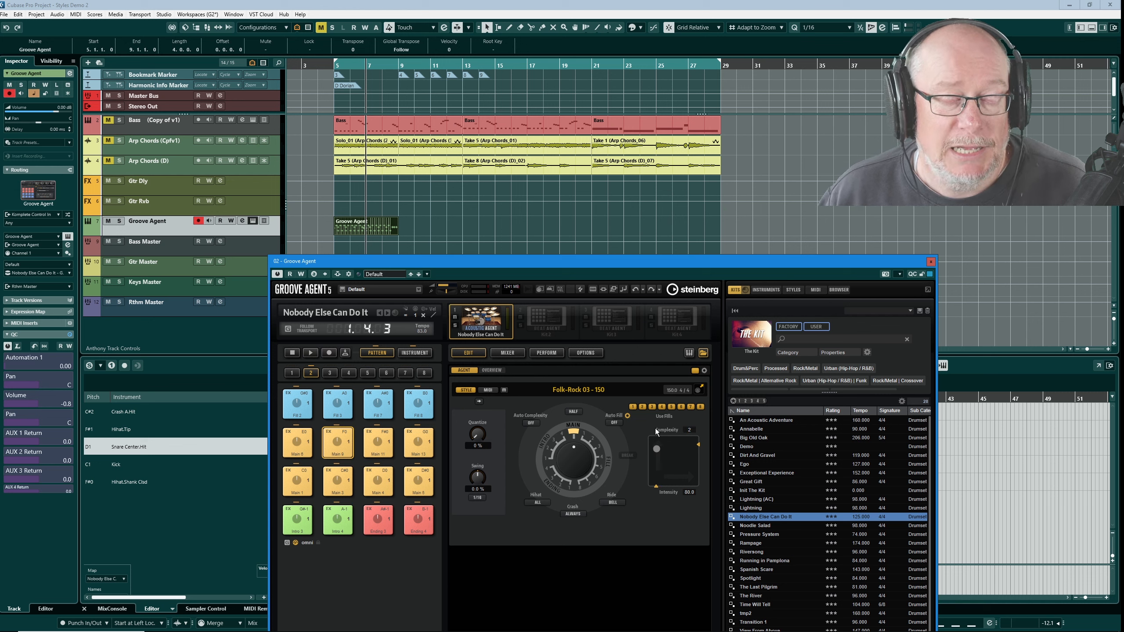
- Drag the style's pattern onto the Groove Agent track twice, right after the first part
{"action": "left_click_drag", "start_coordinate": [698, 390], "coordinate": [412, 231]}
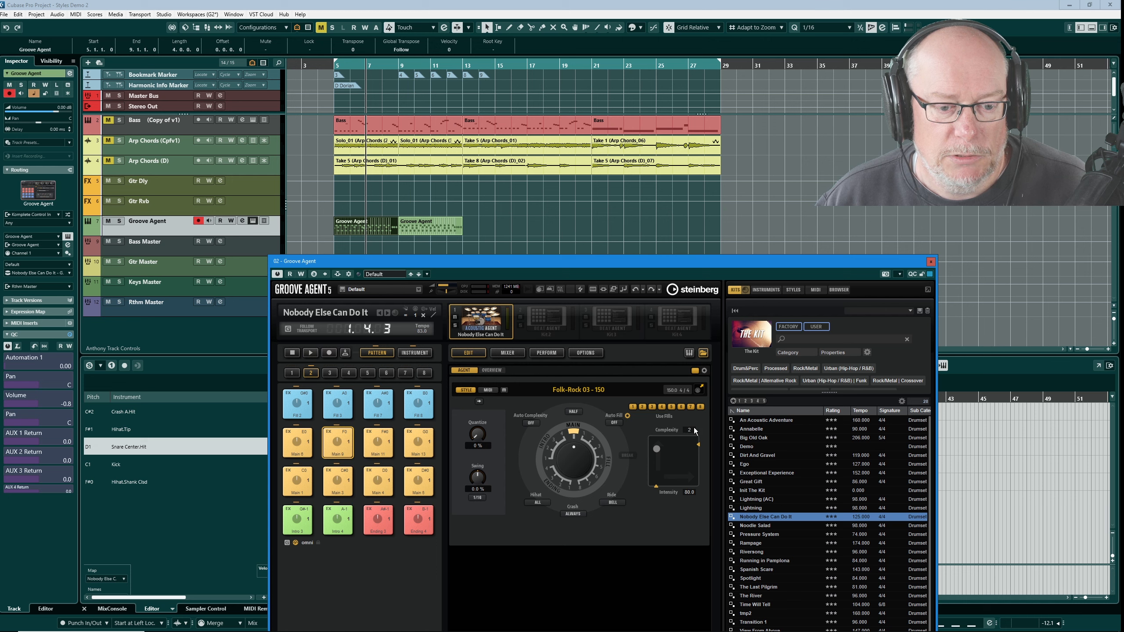
{"action": "scroll", "coordinate": [694, 429], "scroll_direction": "up", "scroll_amount": 1}
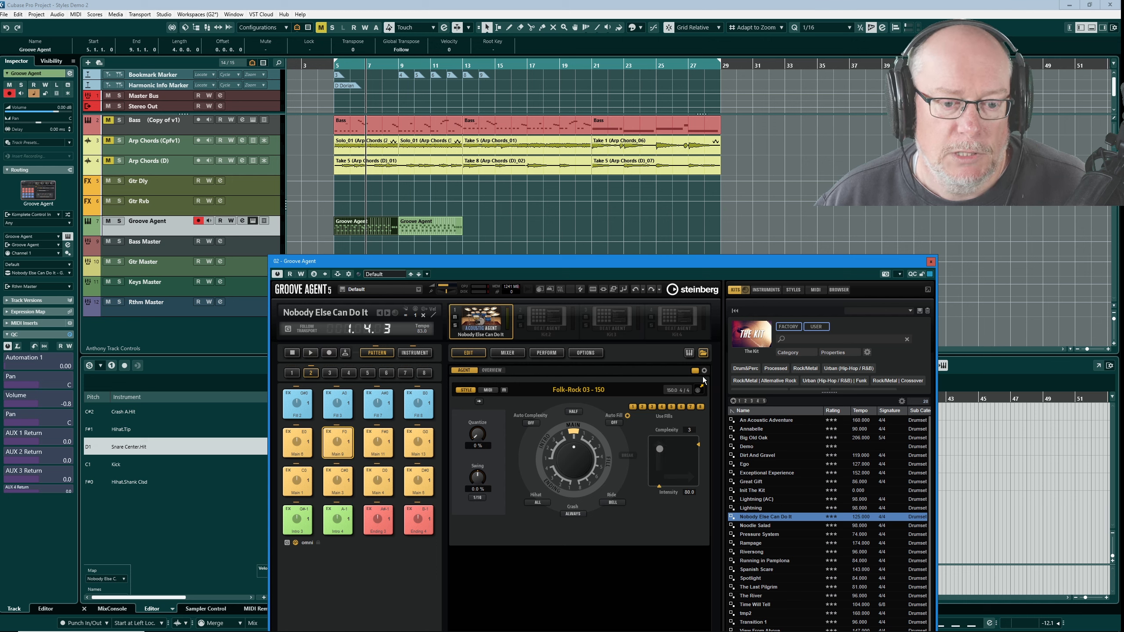
{"action": "left_click_drag", "start_coordinate": [699, 390], "coordinate": [464, 218]}
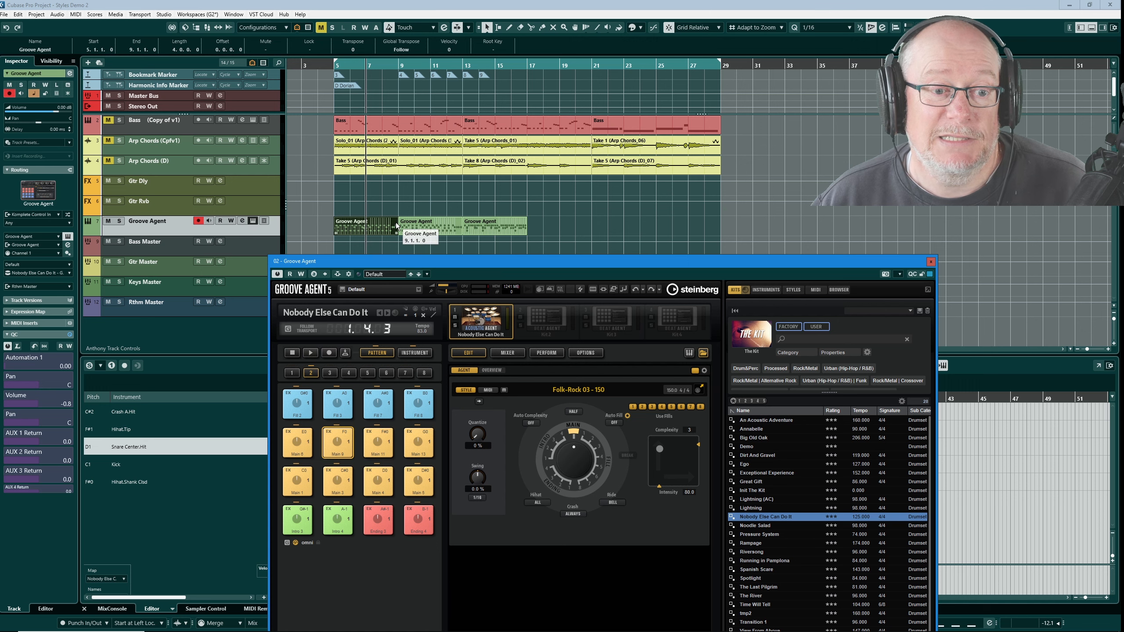
- Select the new Groove Agent parts and duplicate them repeatedly along the track
{"action": "left_click_drag", "start_coordinate": [395, 222], "coordinate": [724, 229]}
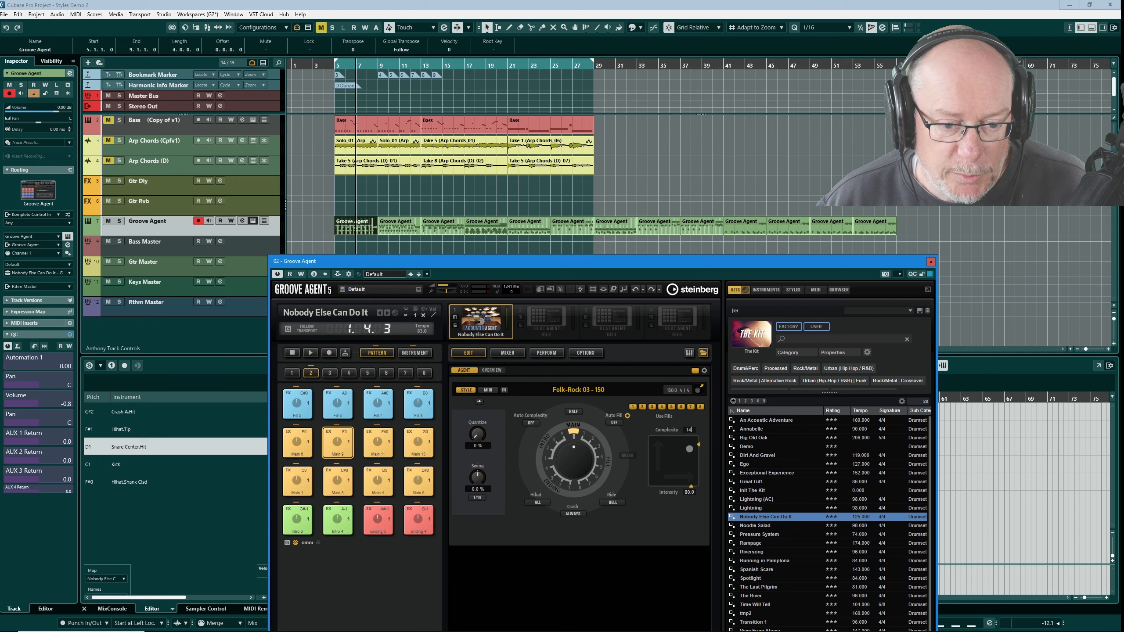
{"action": "key", "text": "Return"}
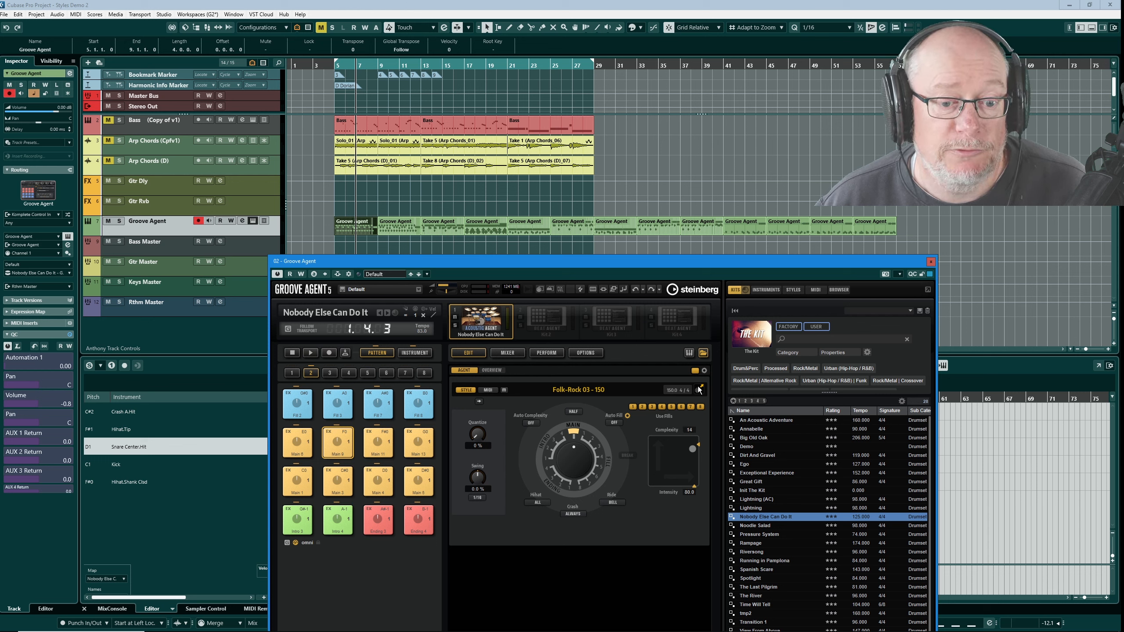
{"action": "key", "text": "ctrl+d"}
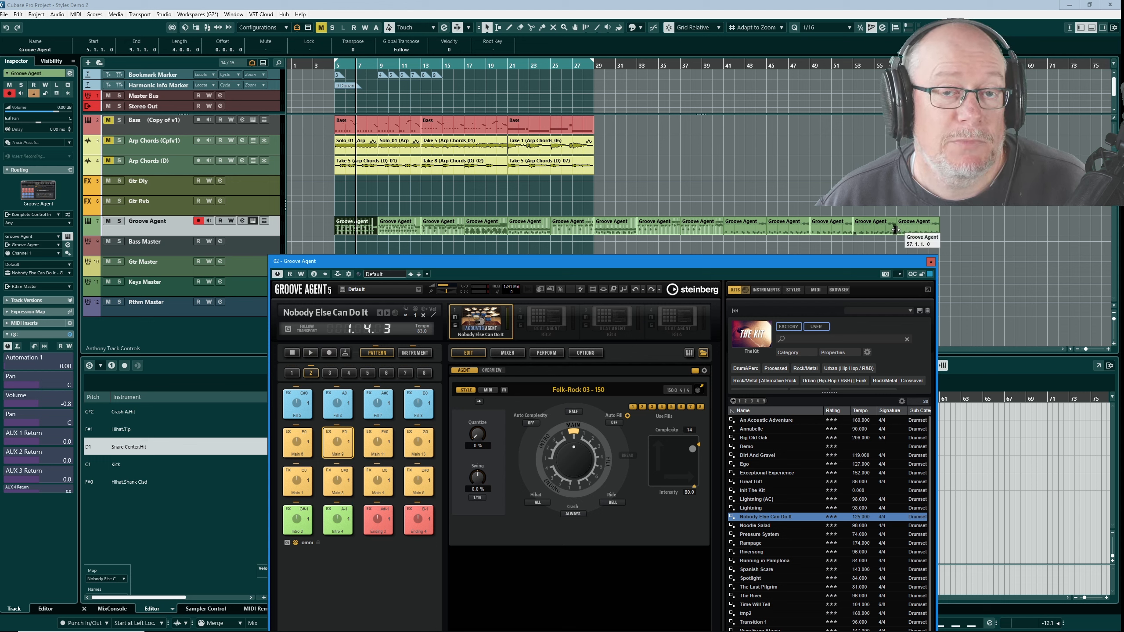
{"action": "double_click", "coordinate": [688, 428]}
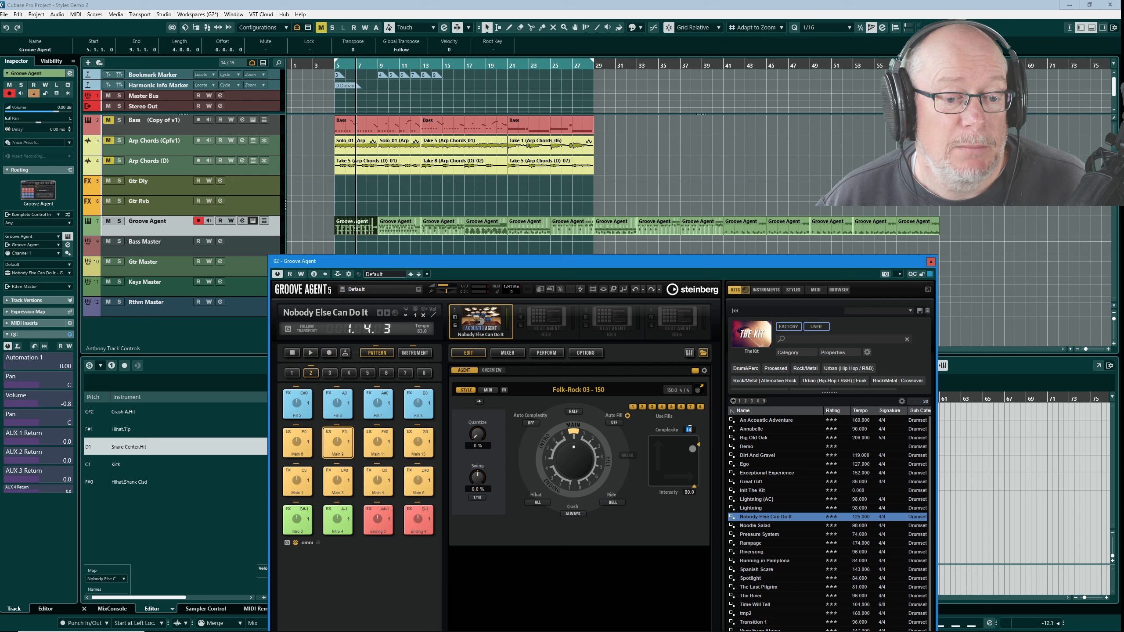
{"action": "type", "text": "15"}
{"action": "key", "text": "Escape"}
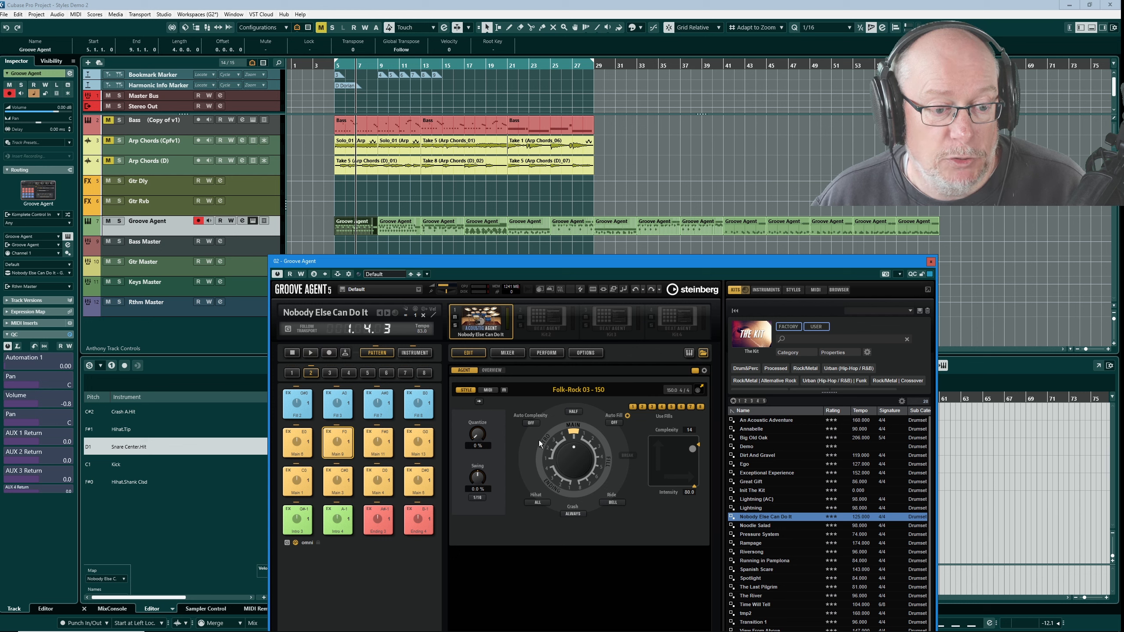
- Switch the style dial to its Main/Break view and open the crash mode options without changing them
{"action": "left_click", "coordinate": [585, 435]}
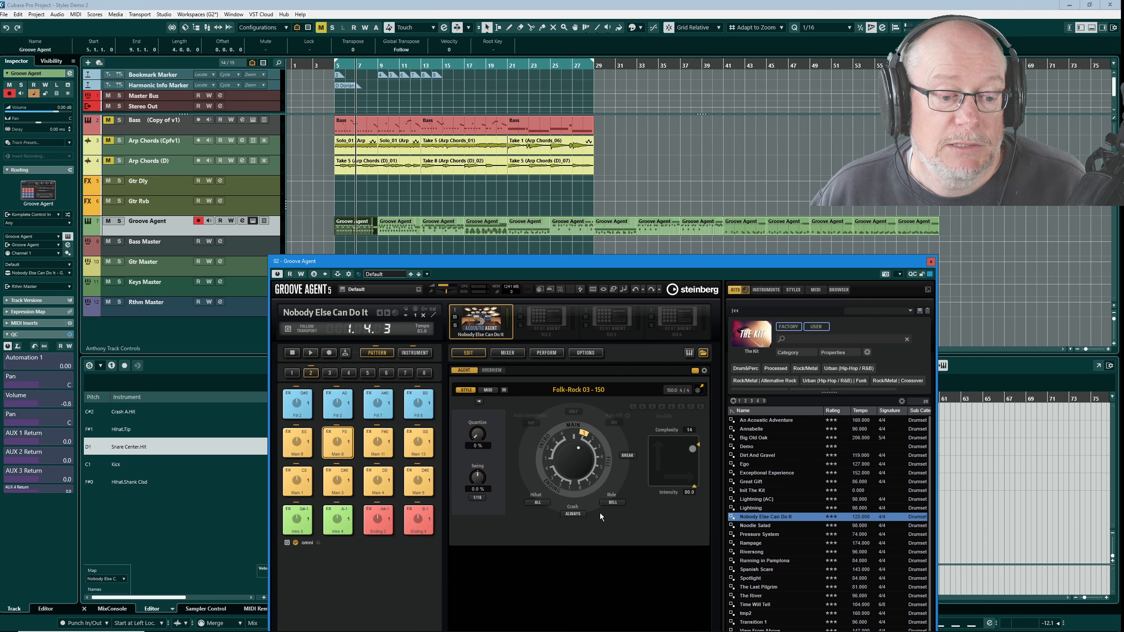
{"action": "left_click", "coordinate": [573, 514]}
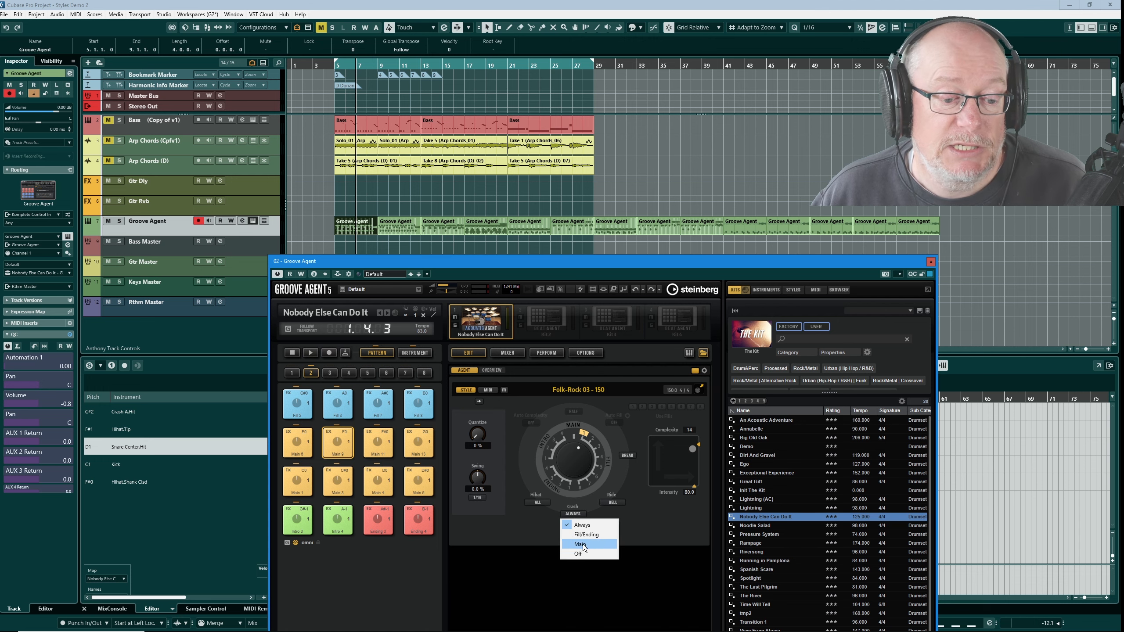
{"action": "left_click", "coordinate": [664, 539]}
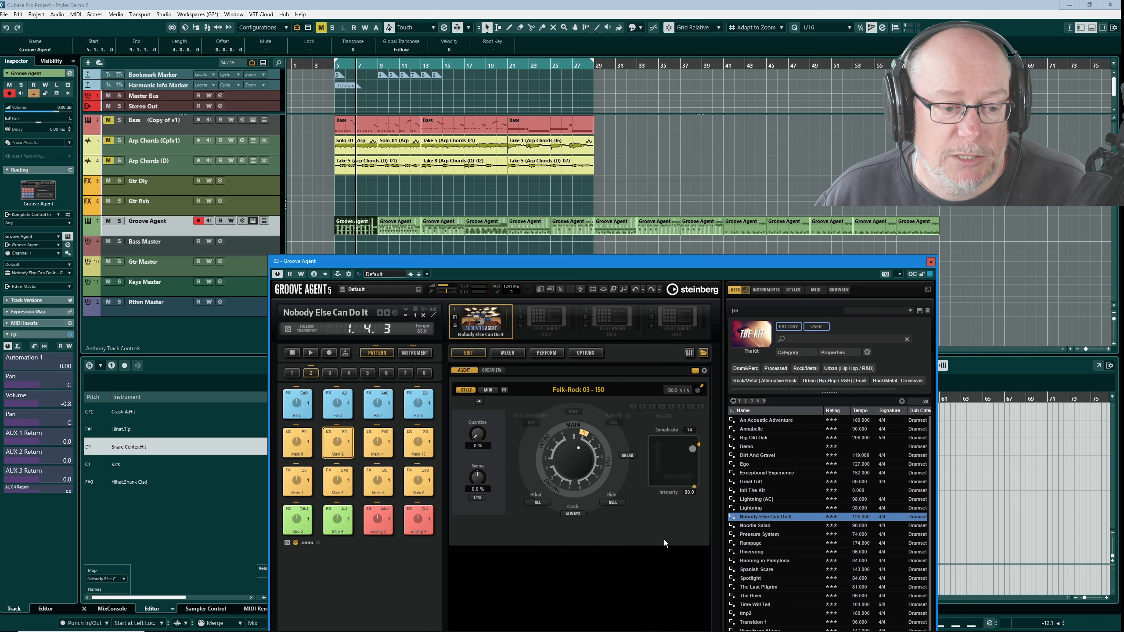
- Add two more patterns to the end of the Groove Agent track, picking a different dial segment before the second
{"action": "key", "text": "g"}
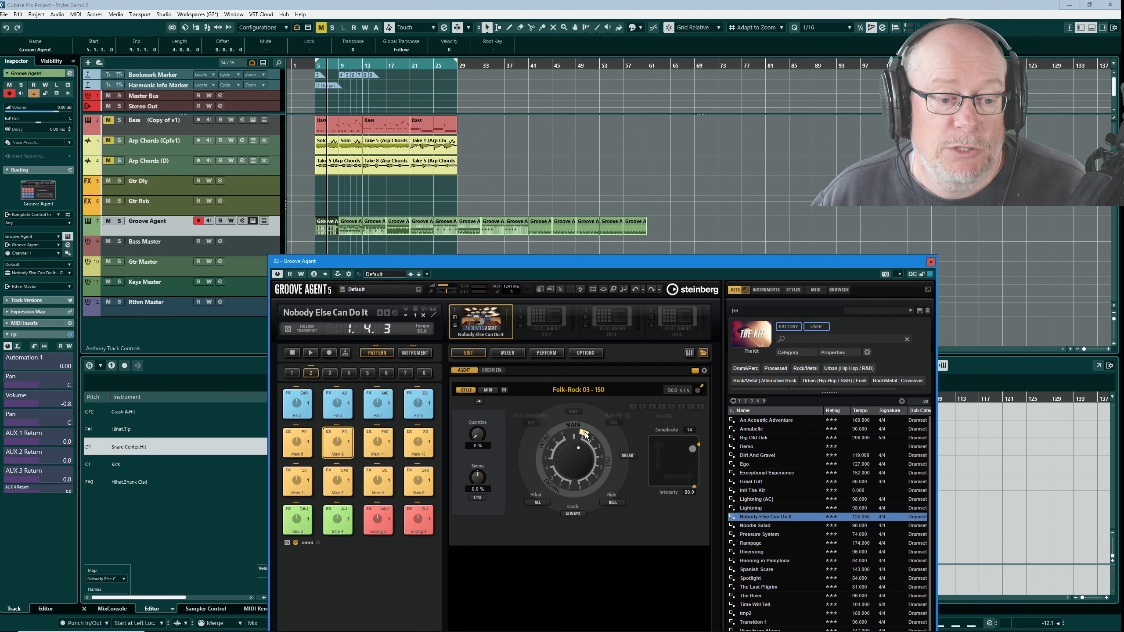
{"action": "left_click_drag", "start_coordinate": [699, 388], "coordinate": [648, 223]}
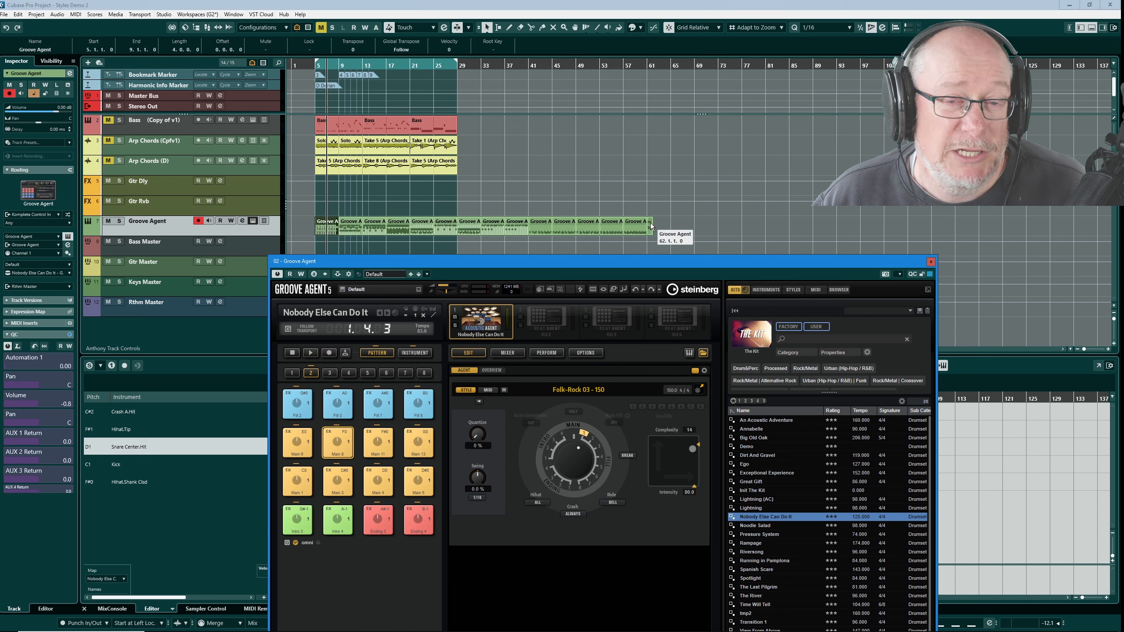
{"action": "left_click", "coordinate": [595, 441]}
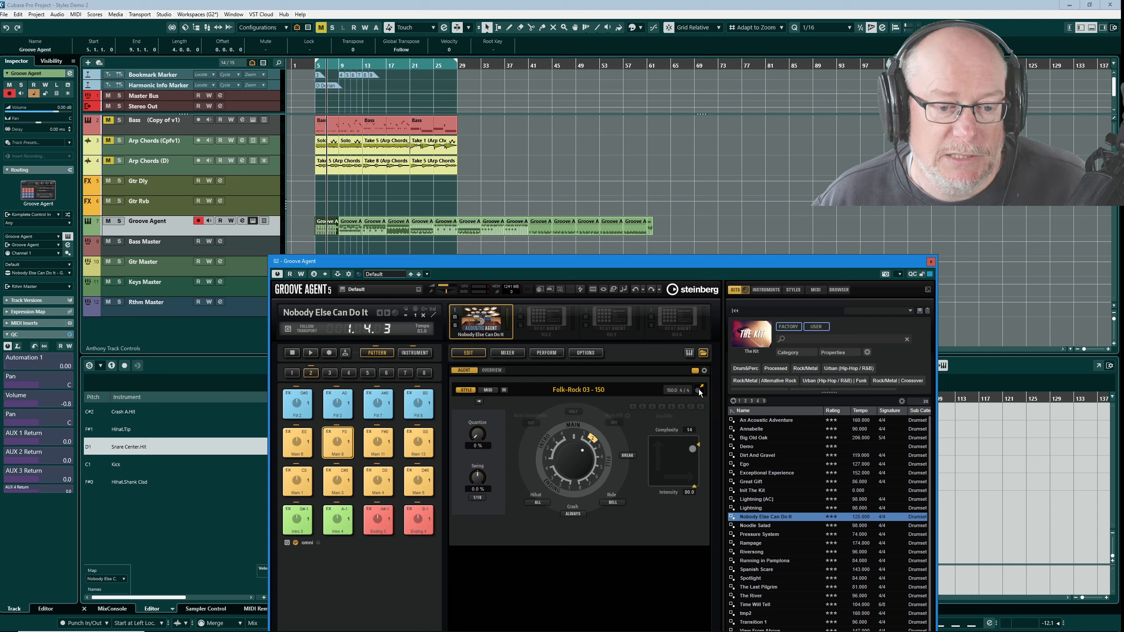
{"action": "left_click_drag", "start_coordinate": [699, 391], "coordinate": [655, 225]}
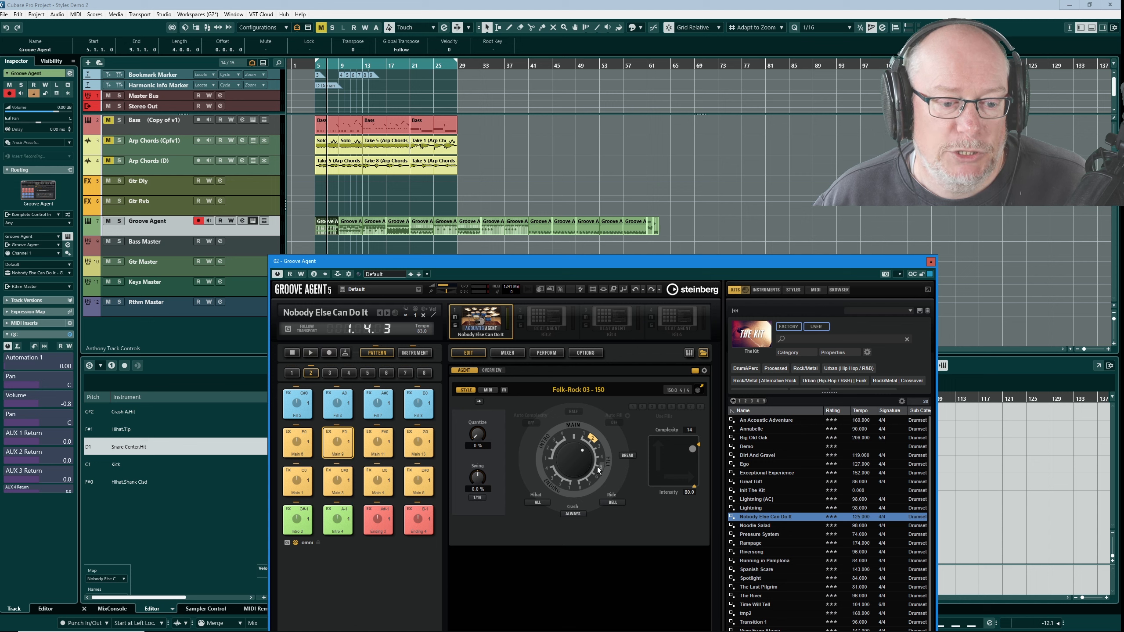
- Select another dial segment and move the newly added parts into place near bar 70
{"action": "left_click", "coordinate": [600, 447]}
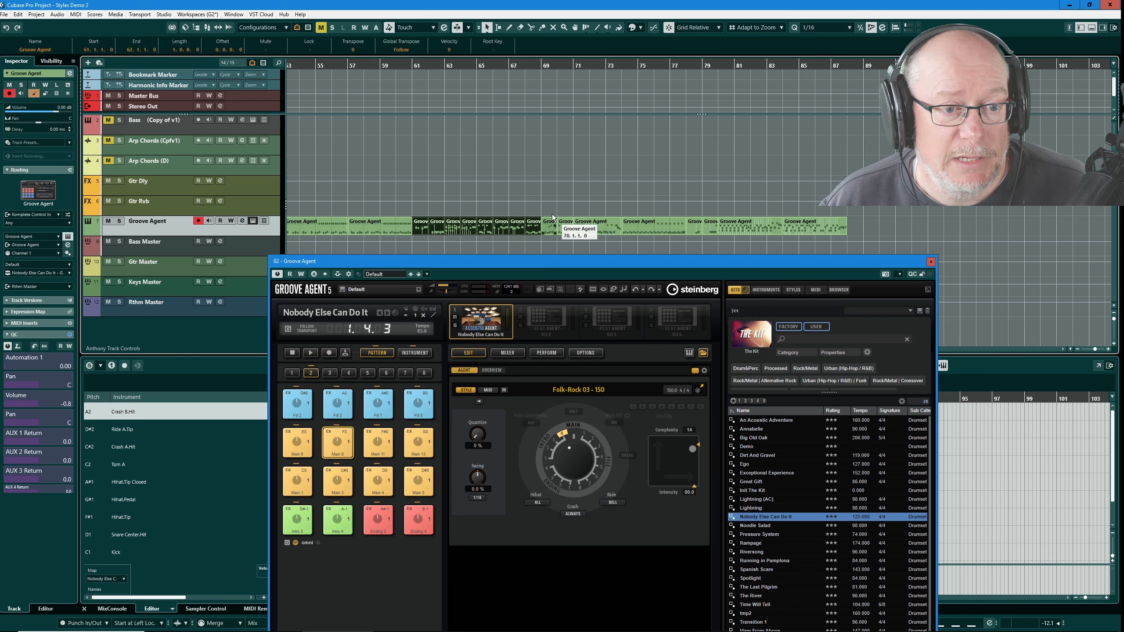
{"action": "left_click_drag", "start_coordinate": [547, 209], "coordinate": [647, 229]}
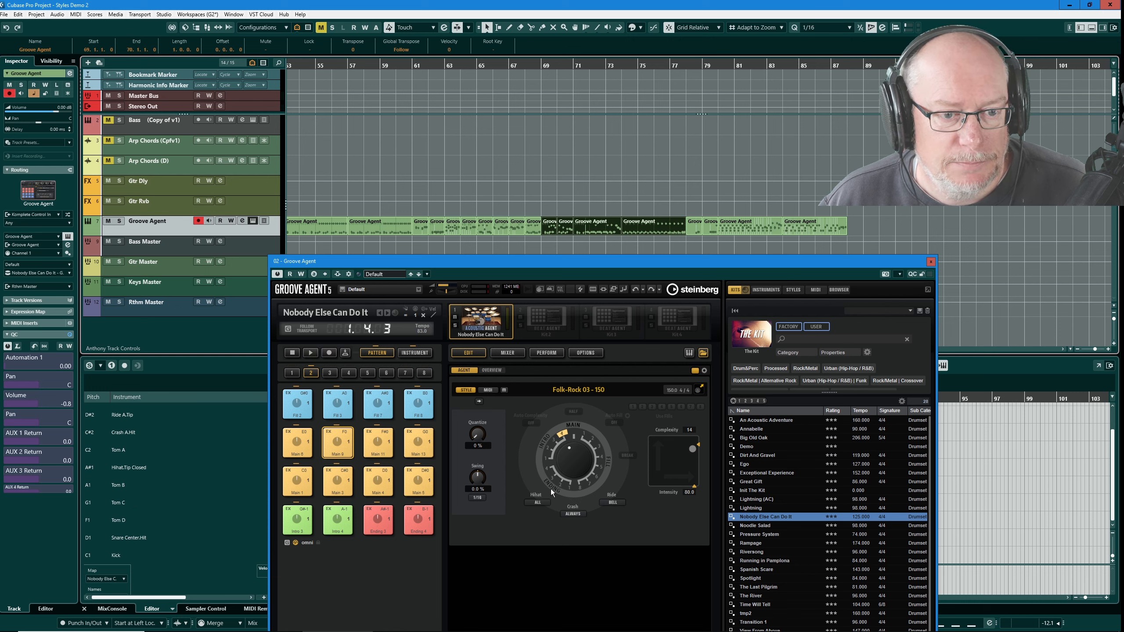
{"action": "left_click", "coordinate": [560, 215]}
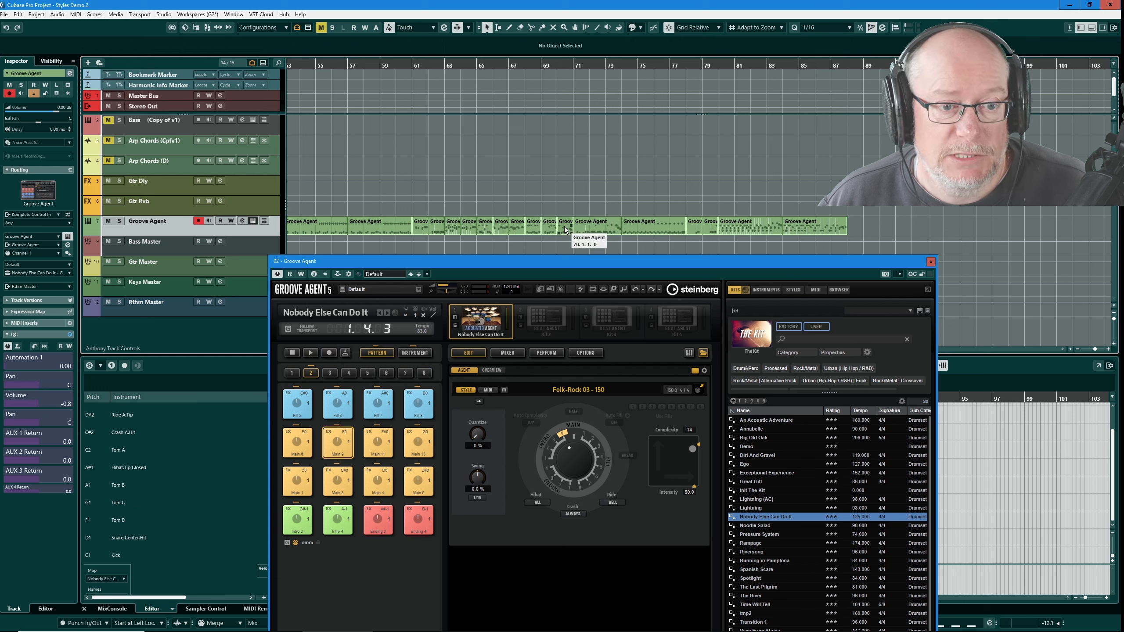
- Open the last Groove Agent part in the lower drum editor
{"action": "left_click", "coordinate": [697, 220]}
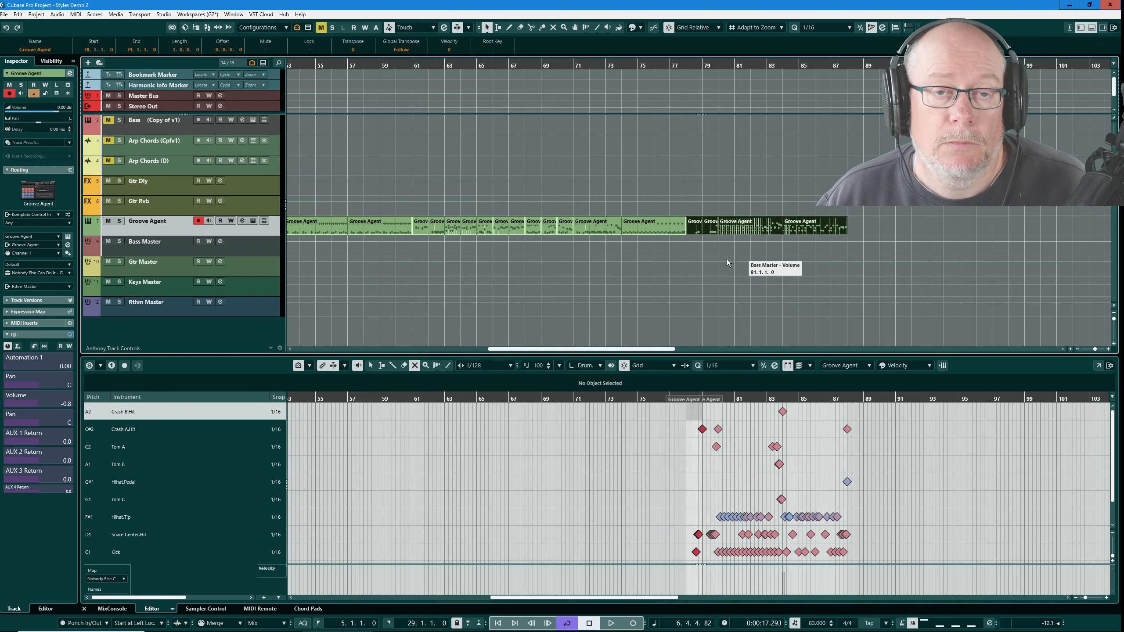
{"action": "scroll", "coordinate": [572, 277], "scroll_direction": "down", "scroll_amount": 4}
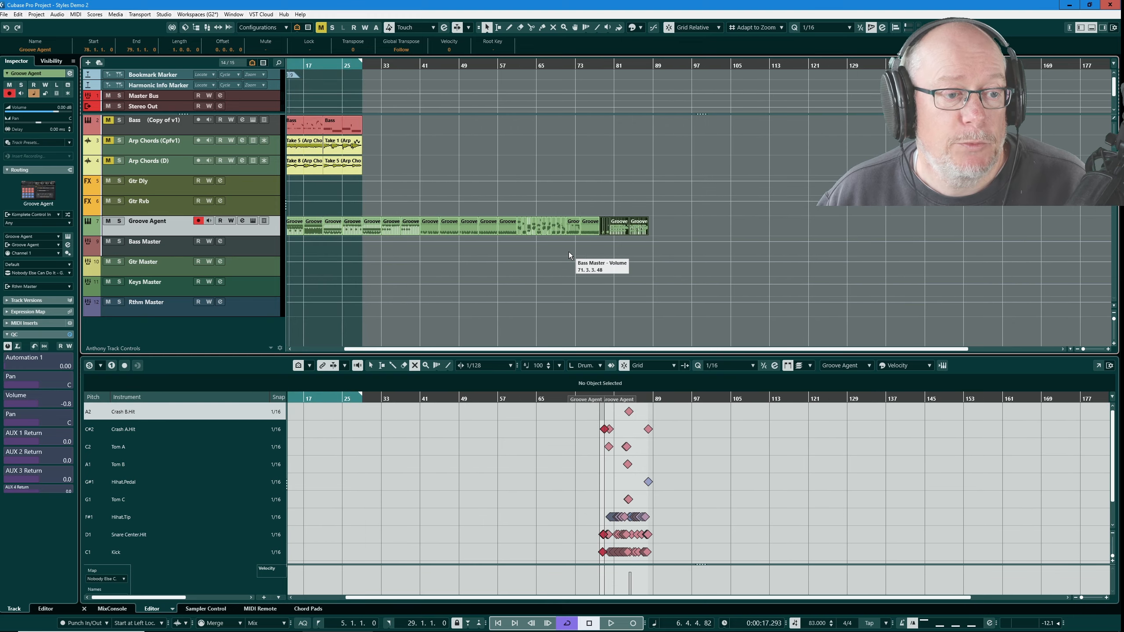
{"action": "scroll", "coordinate": [569, 253], "scroll_direction": "down", "scroll_amount": 1}
{"action": "scroll", "coordinate": [299, 229], "scroll_direction": "up", "scroll_amount": 3}
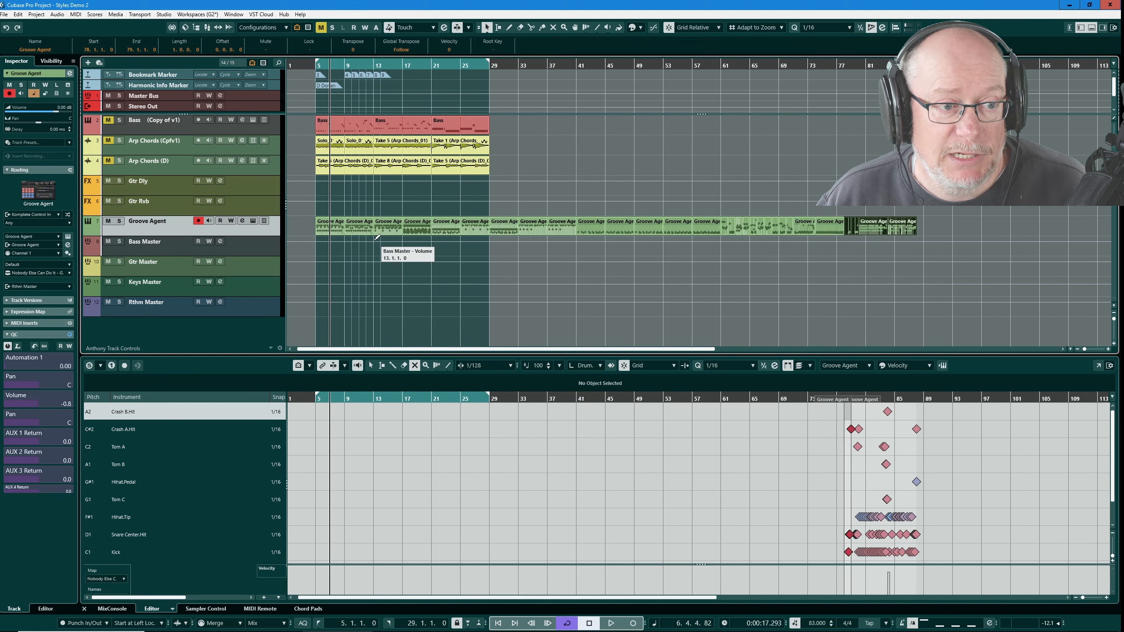
- Select all Groove Agent parts together and enlarge the lower drum editor to show their notes
{"action": "left_click", "coordinate": [305, 221]}
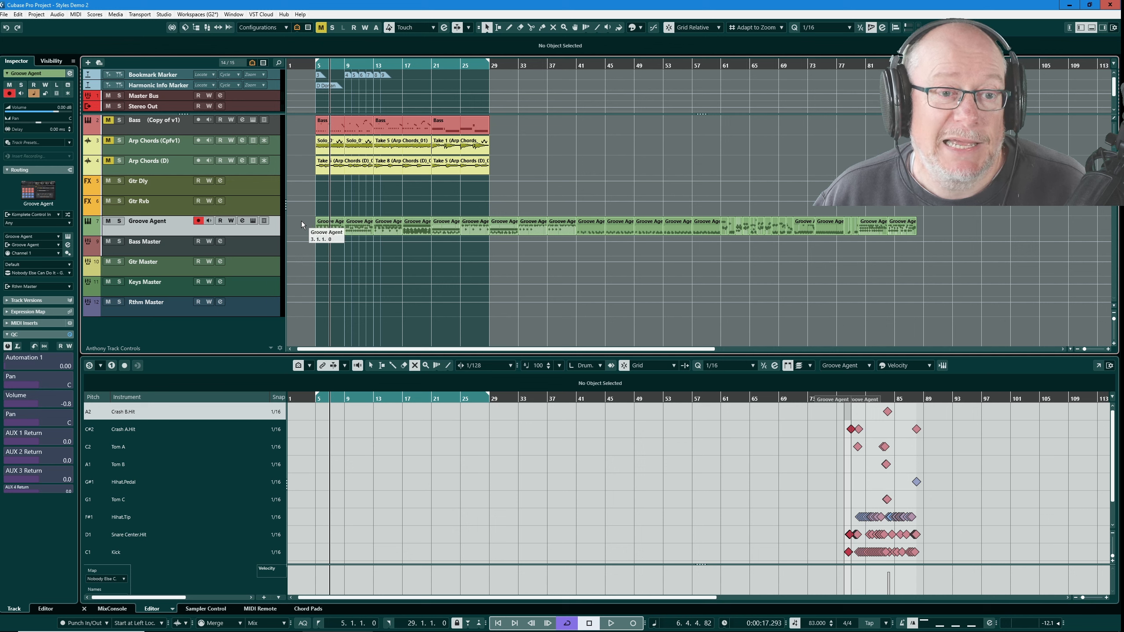
{"action": "key", "text": "ctrl+a"}
{"action": "left_click", "coordinate": [925, 225]}
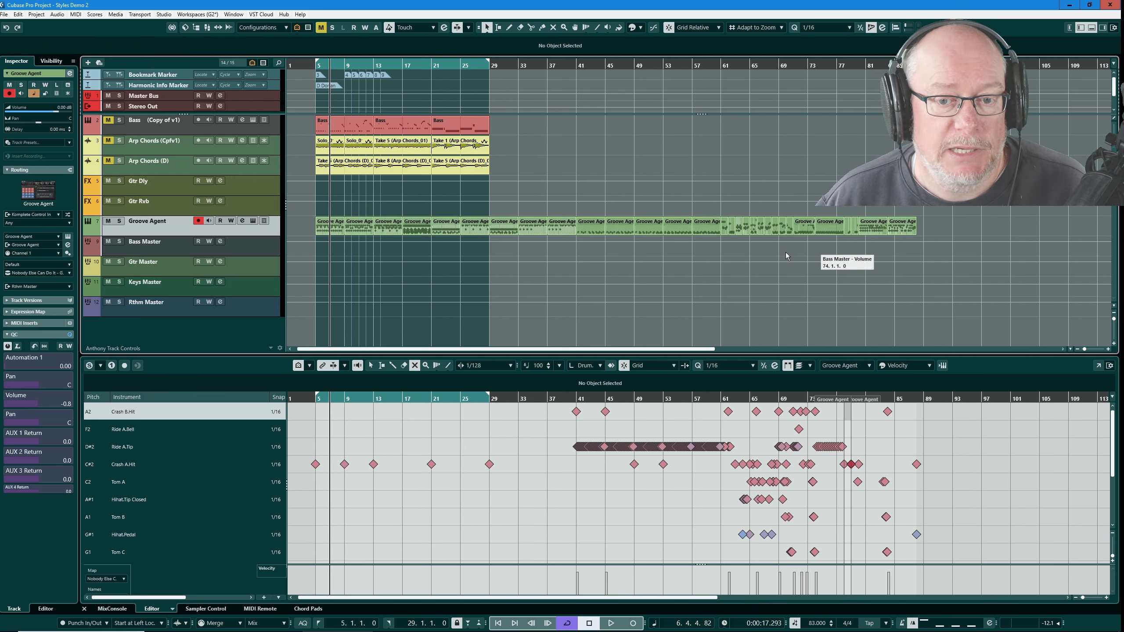
{"action": "left_click_drag", "start_coordinate": [296, 222], "coordinate": [931, 233]}
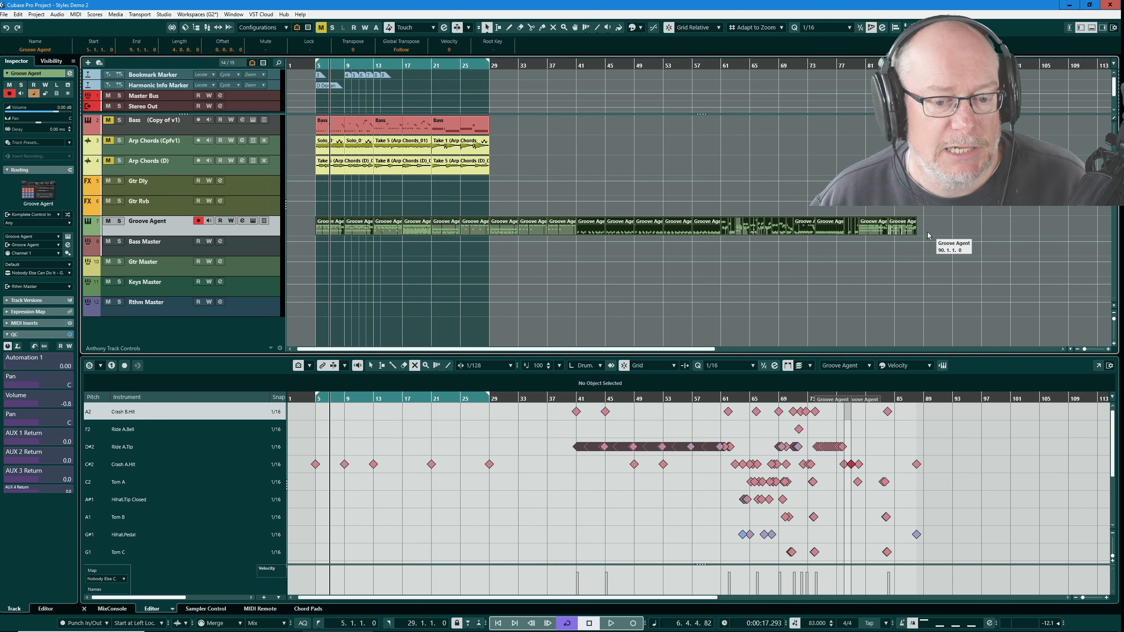
{"action": "left_click_drag", "start_coordinate": [791, 355], "coordinate": [789, 243]}
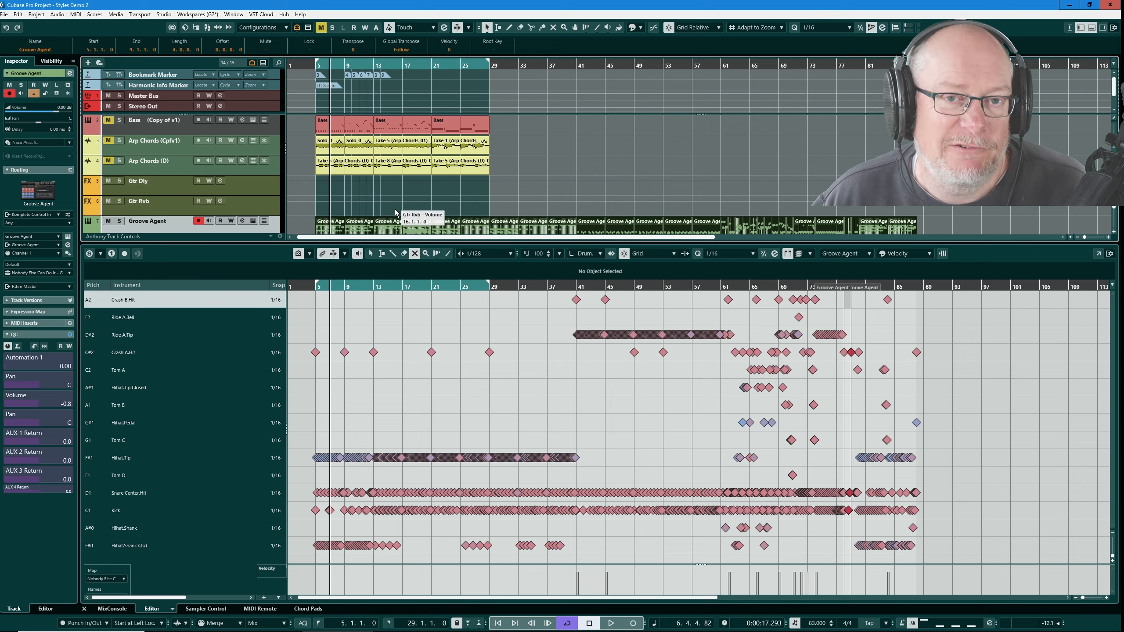
{"action": "left_click", "coordinate": [715, 390]}
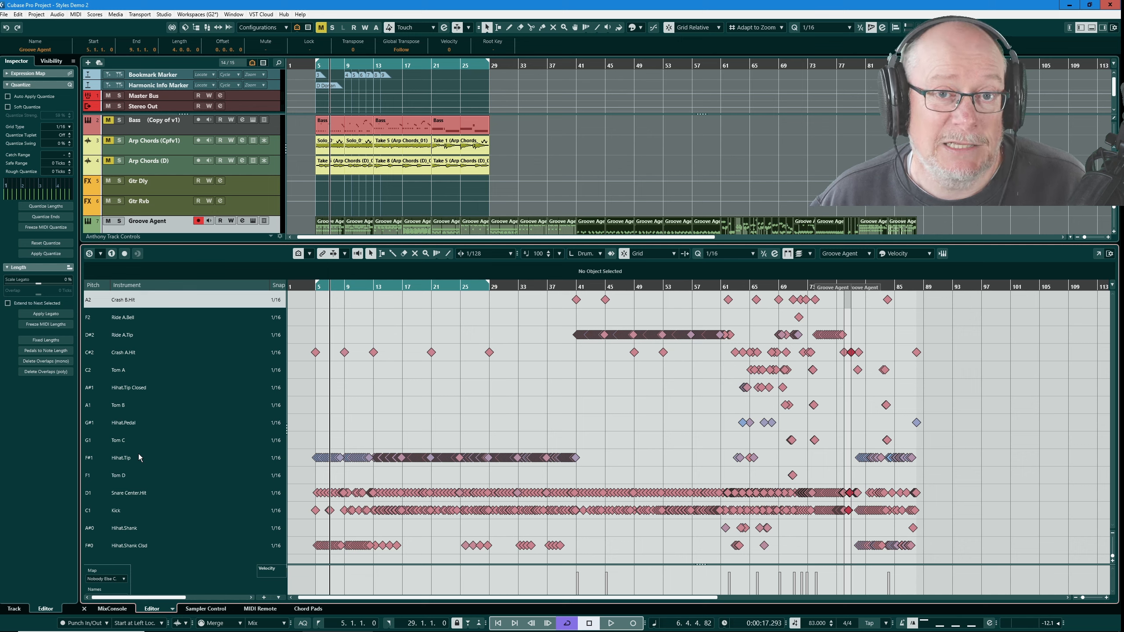
- Reorder the drum map: Kick to the bottom, Snare Center.Hit above it, and Crash A.Hit to the top
{"action": "left_click_drag", "start_coordinate": [124, 510], "coordinate": [127, 550]}
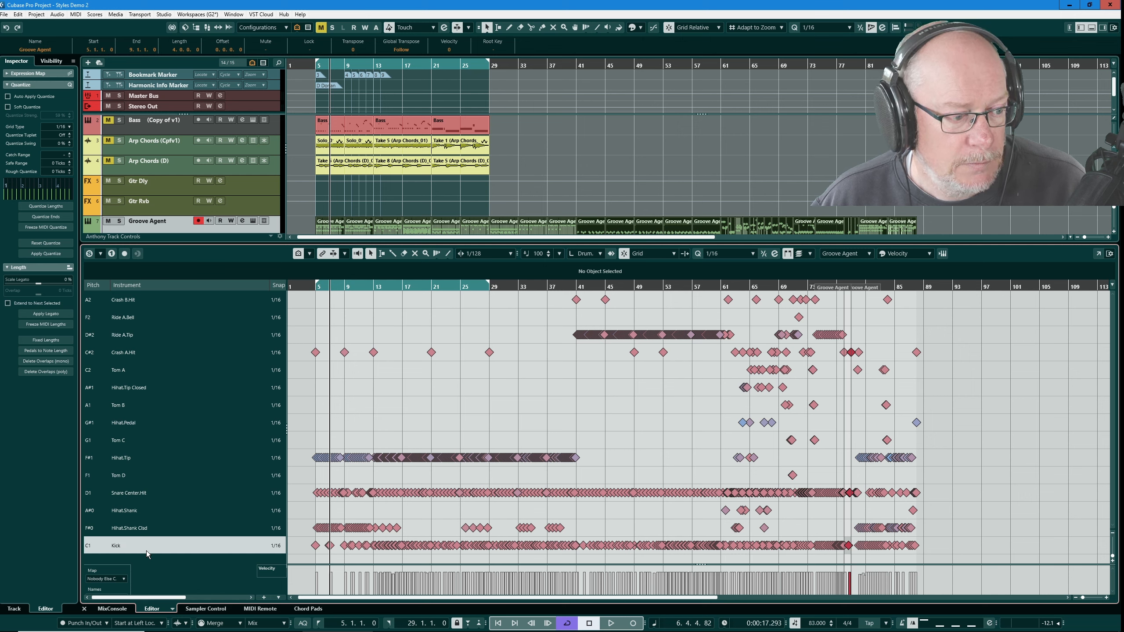
{"action": "left_click_drag", "start_coordinate": [160, 494], "coordinate": [160, 529]}
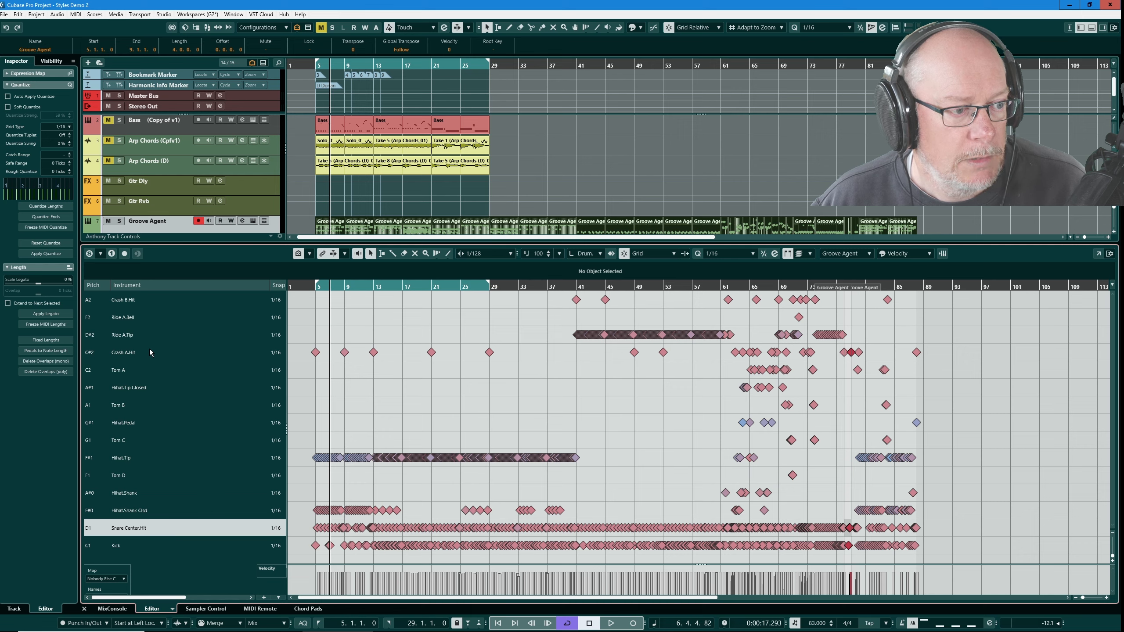
{"action": "left_click_drag", "start_coordinate": [151, 351], "coordinate": [156, 294]}
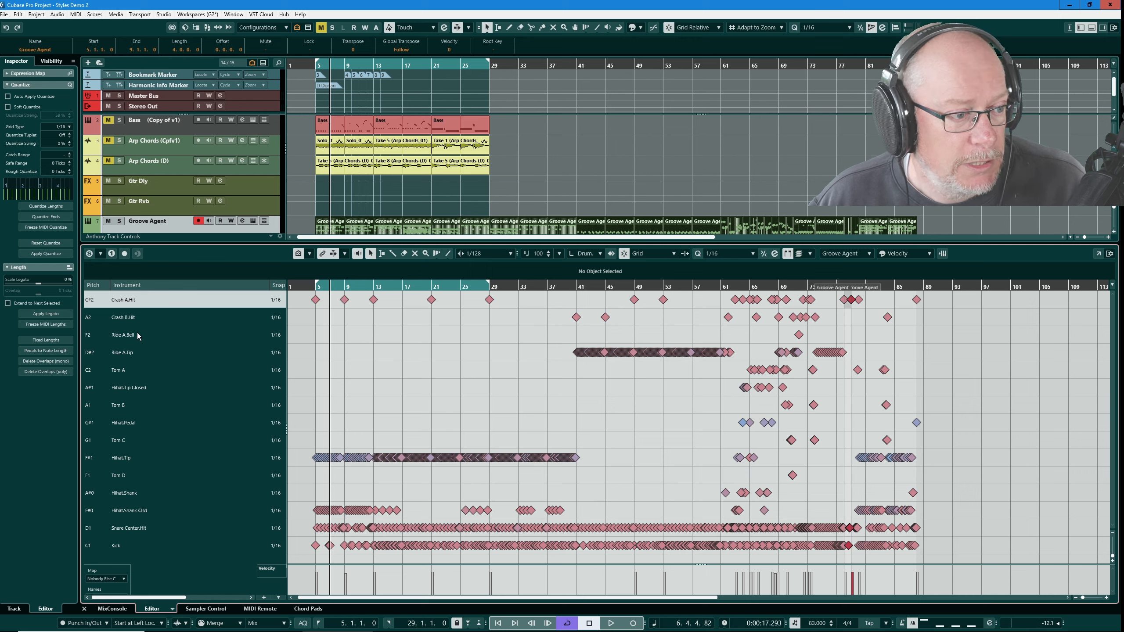
- Move Tom A through Tom D down above Snare Center.Hit and Hihat.Pedal up below Ride A.Tip
{"action": "left_click", "coordinate": [138, 369]}
{"action": "left_click_drag", "start_coordinate": [138, 367], "coordinate": [146, 517]}
{"action": "left_click_drag", "start_coordinate": [139, 388], "coordinate": [149, 517]}
{"action": "left_click_drag", "start_coordinate": [139, 405], "coordinate": [150, 517]}
{"action": "left_click_drag", "start_coordinate": [140, 422], "coordinate": [151, 514]}
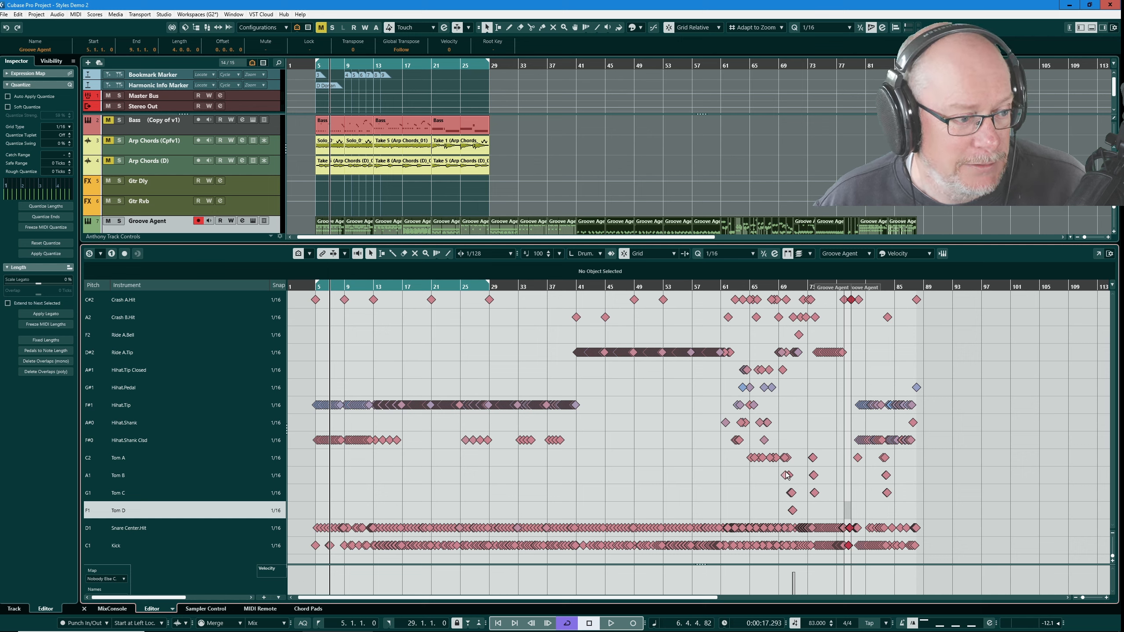
{"action": "left_click_drag", "start_coordinate": [150, 387], "coordinate": [151, 362]}
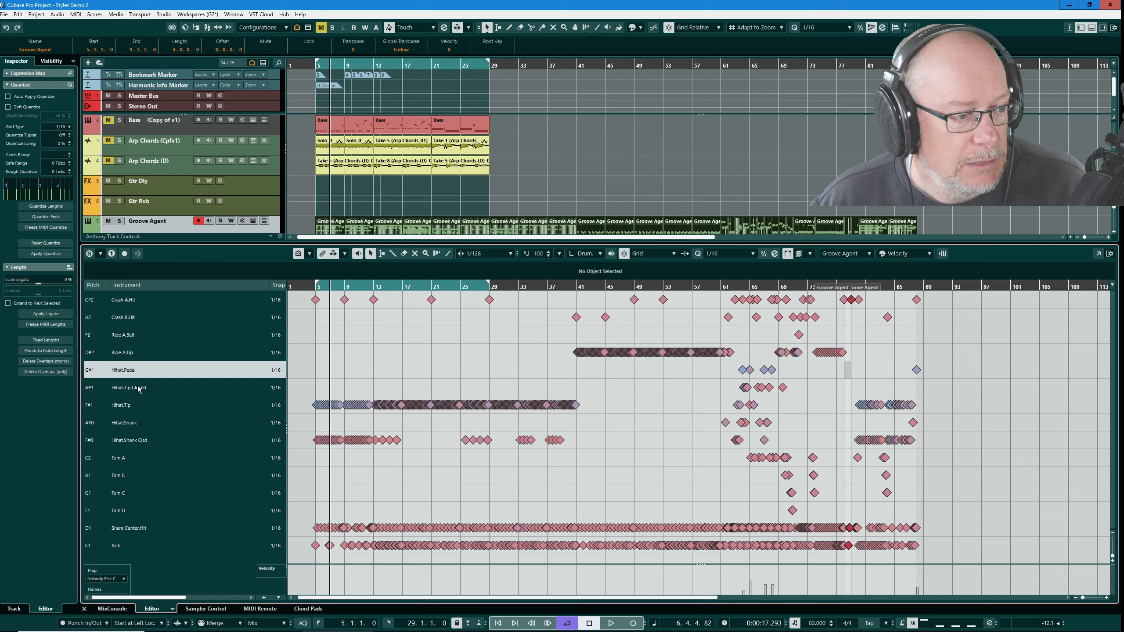
- Move Hihat.Shank Clsd up in the drum map so it sits above Hihat.Shank
{"action": "left_click", "coordinate": [137, 387]}
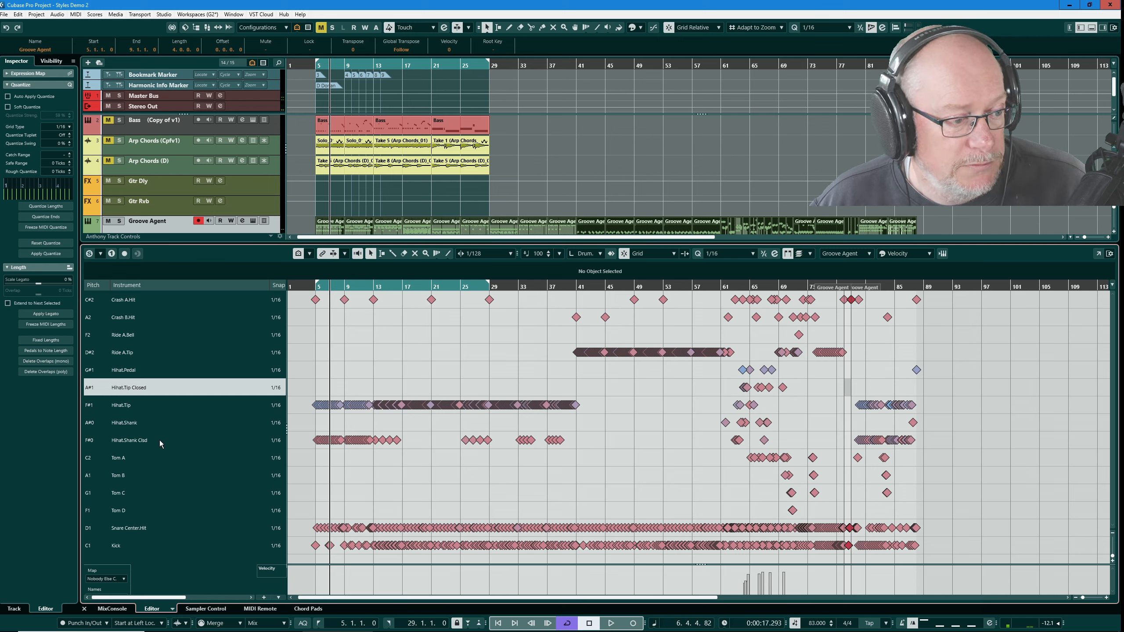
{"action": "left_click_drag", "start_coordinate": [158, 441], "coordinate": [163, 417]}
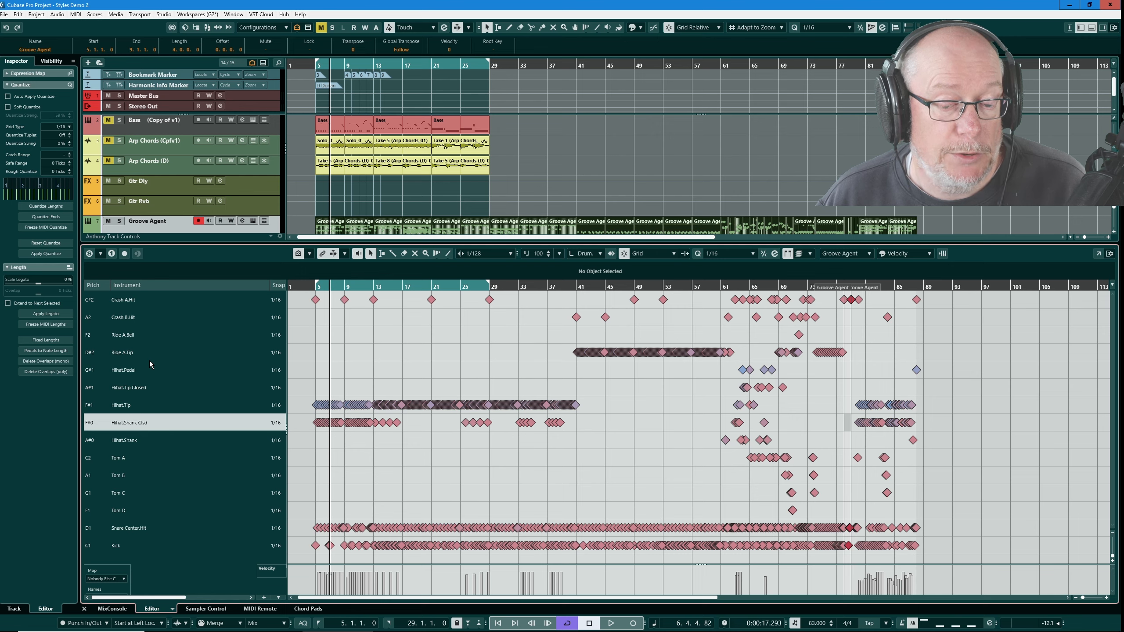
- Move the Groove Agent track above the FX tracks and add a MIDI track routed to 02. Groove Agent - Main
{"action": "left_click", "coordinate": [174, 227]}
{"action": "left_click_drag", "start_coordinate": [174, 226], "coordinate": [185, 178]}
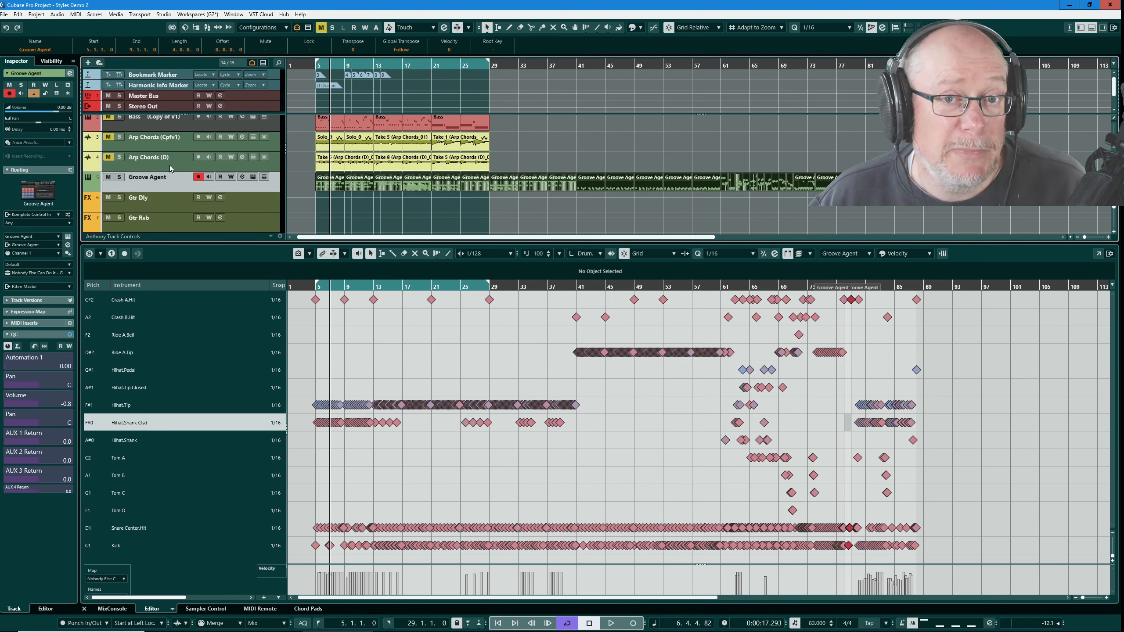
{"action": "left_click", "coordinate": [88, 62]}
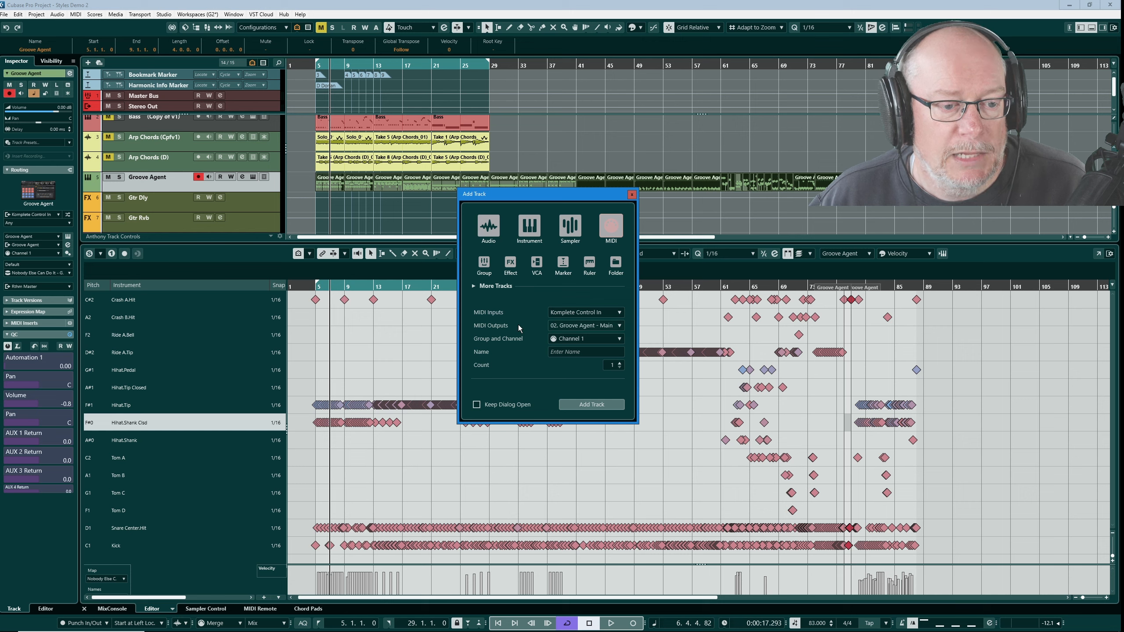
{"action": "left_click", "coordinate": [572, 328]}
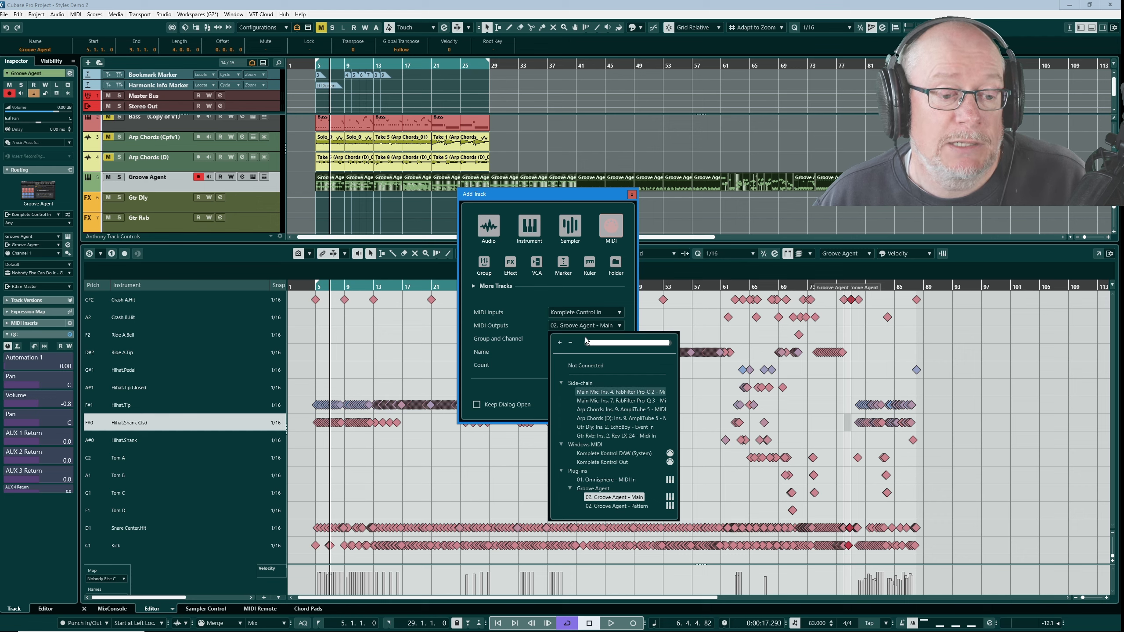
{"action": "left_click", "coordinate": [561, 194]}
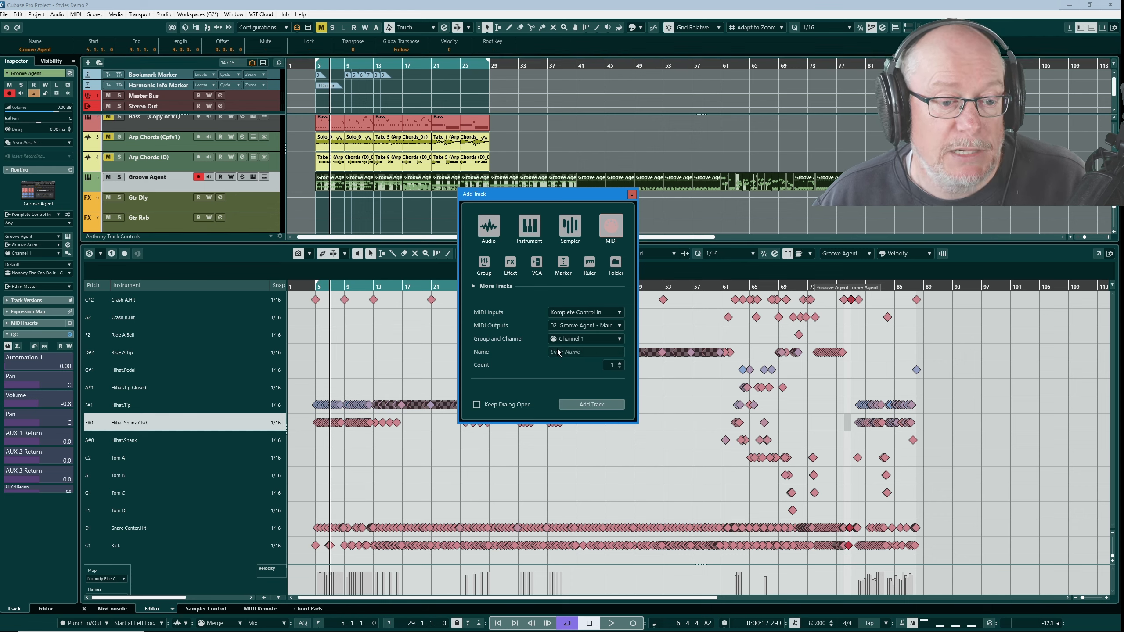
{"action": "left_click", "coordinate": [592, 405]}
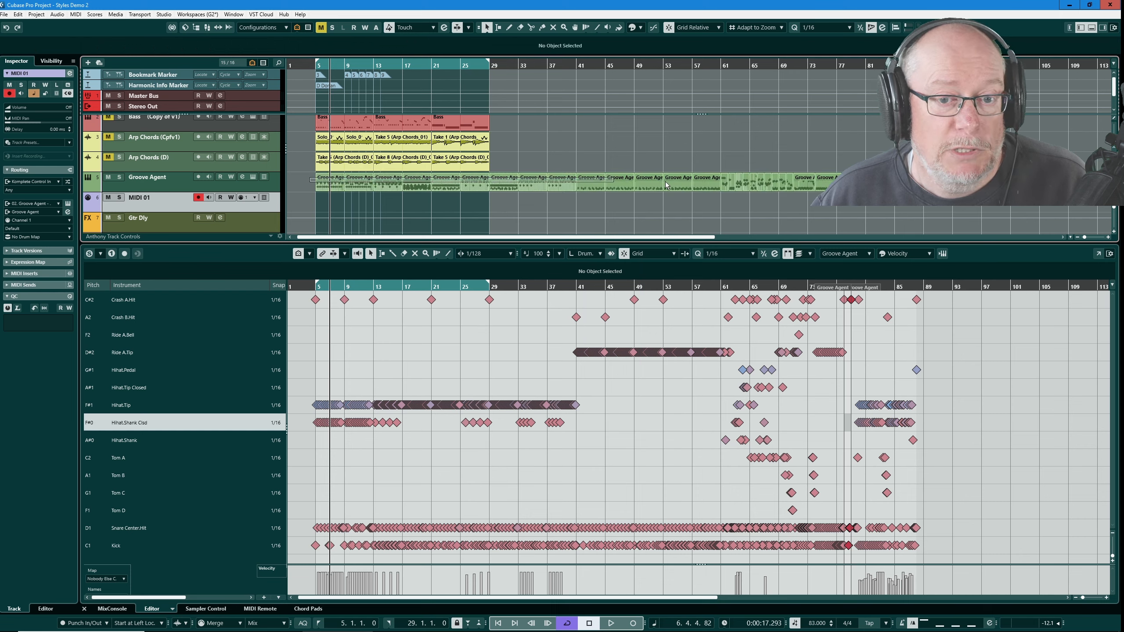
- Move the Groove Agent parts onto the new MIDI track and rename that track DO NOT EDIT
{"action": "left_click", "coordinate": [312, 184]}
{"action": "left_click_drag", "start_coordinate": [312, 184], "coordinate": [313, 203]}
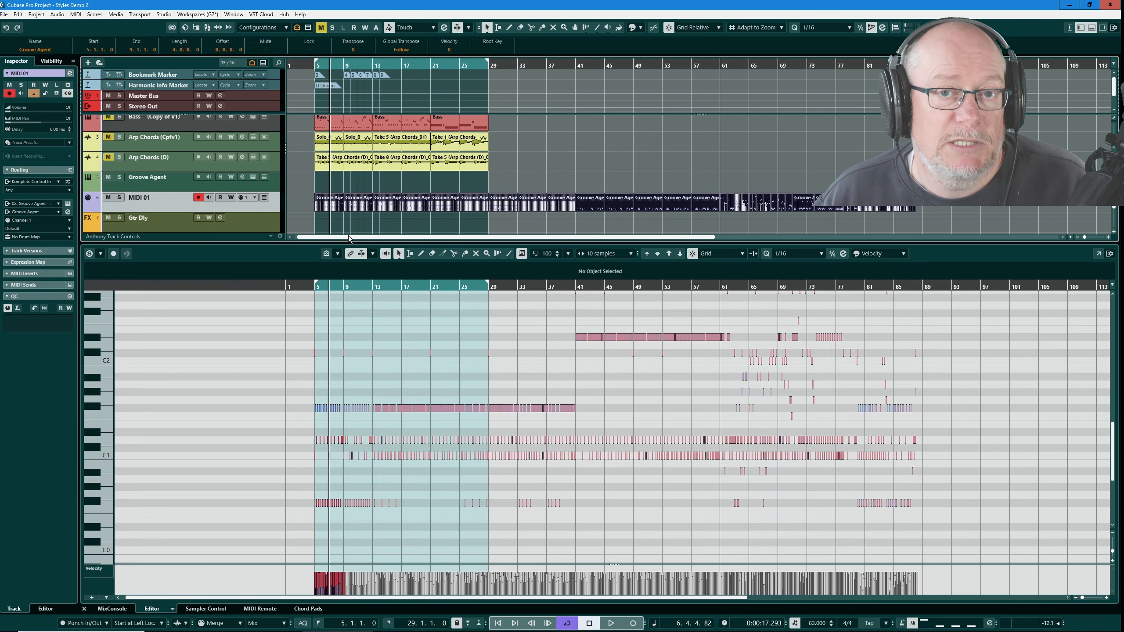
{"action": "double_click", "coordinate": [149, 200]}
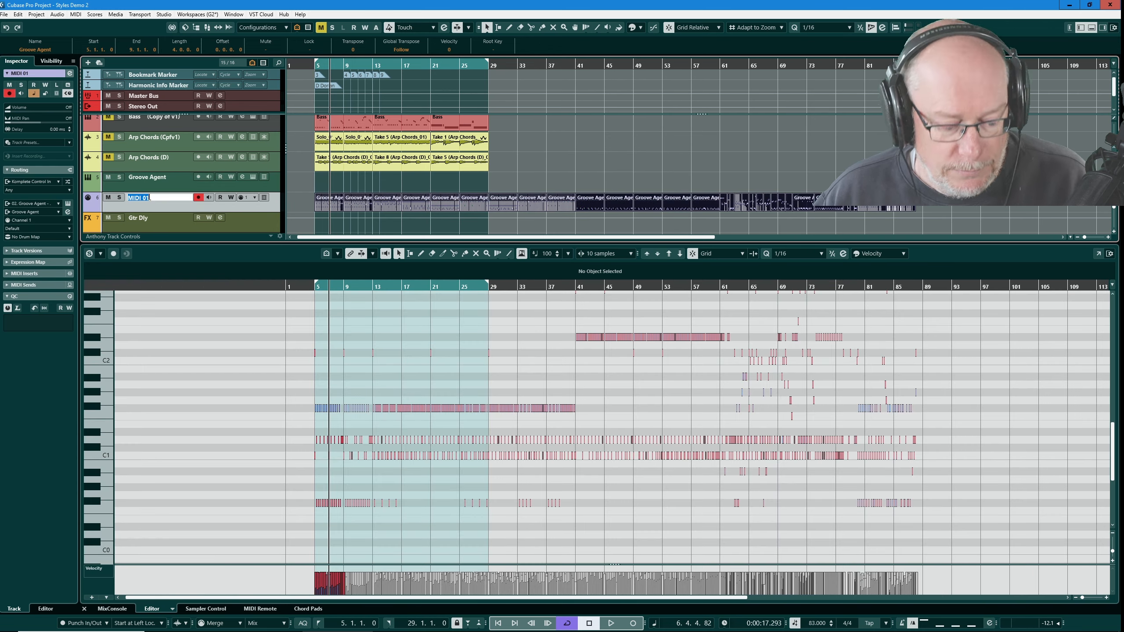
{"action": "type", "text": "DO NOT EDIT"}
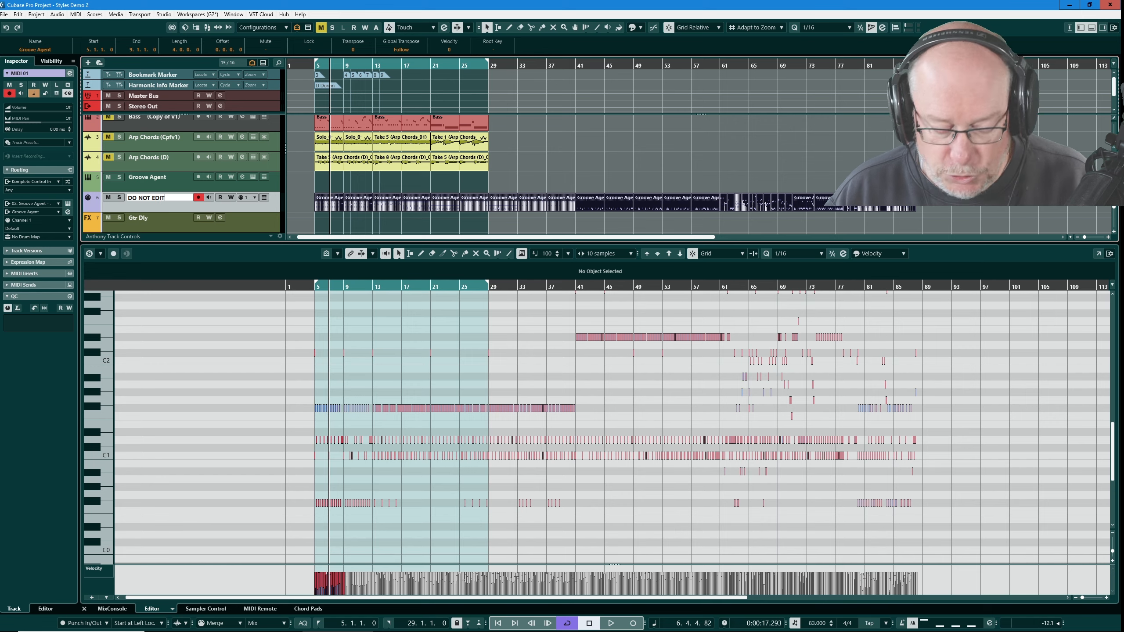
{"action": "key", "text": "Return"}
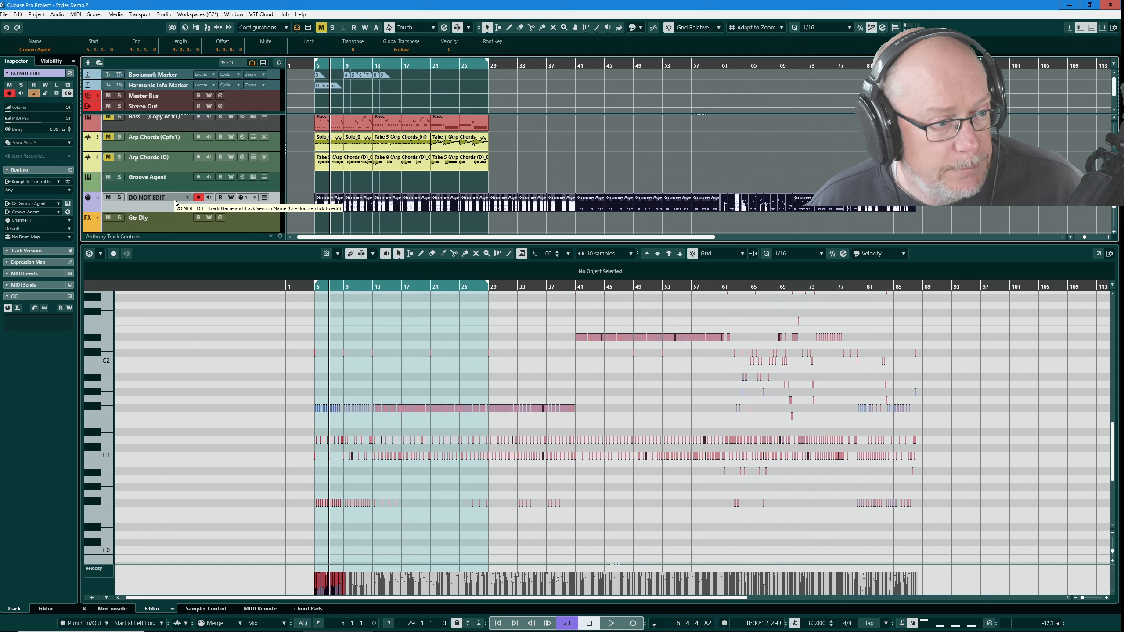
- Duplicate the DO NOT EDIT track and name the copy Sandpit
{"action": "key", "text": "shift+ctrl+d"}
{"action": "double_click", "coordinate": [177, 218]}
{"action": "type", "text": "Sandpi"}
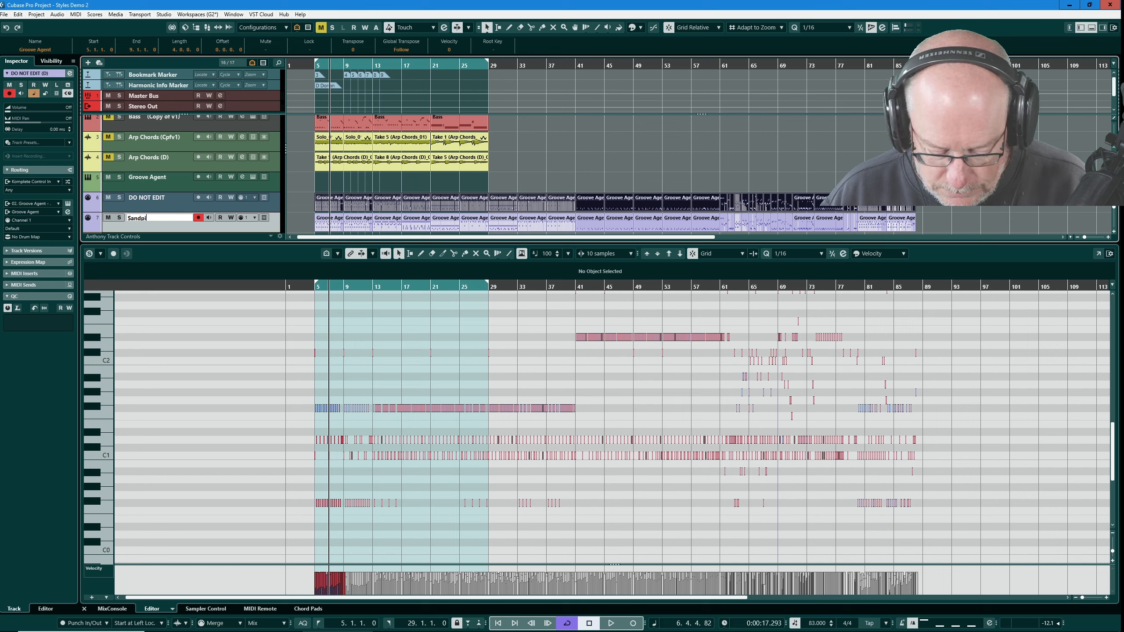
{"action": "type", "text": "t"}
{"action": "key", "text": "Return"}
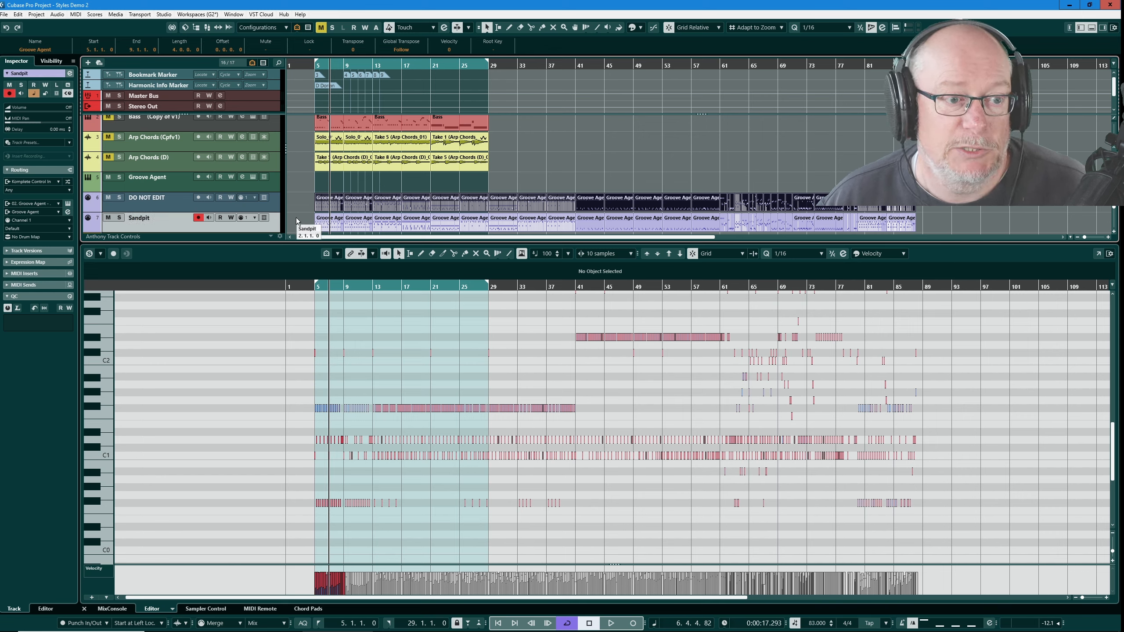
- Mute all parts on the DO NOT EDIT track with the Mute tool, then return to the Object Selection tool
{"action": "right_click", "coordinate": [301, 198]}
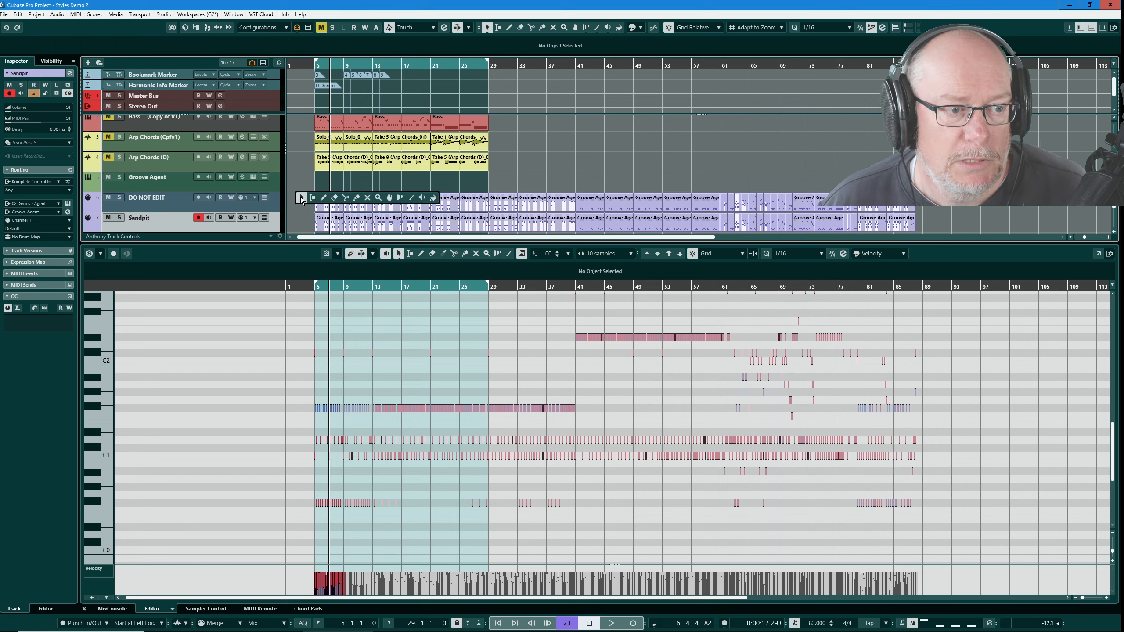
{"action": "left_click", "coordinate": [369, 198]}
{"action": "left_click_drag", "start_coordinate": [300, 198], "coordinate": [932, 205]}
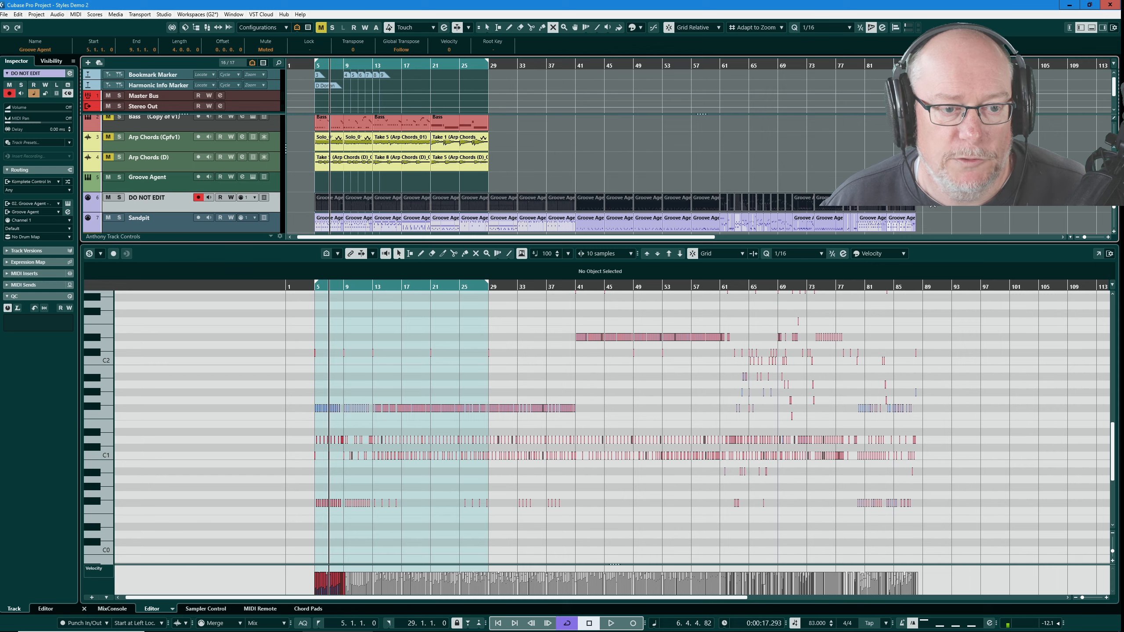
{"action": "key", "text": "1"}
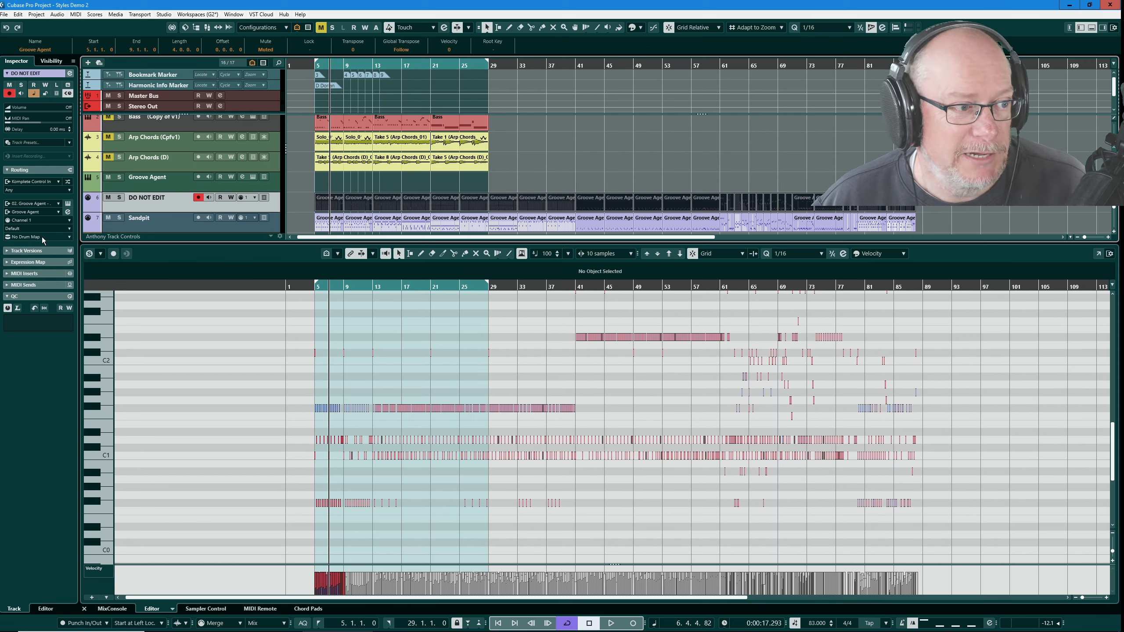
- Assign the Nobody Else Can Do It drum map to both the DO NOT EDIT and Sandpit tracks
{"action": "left_click", "coordinate": [42, 237]}
{"action": "left_click", "coordinate": [49, 256]}
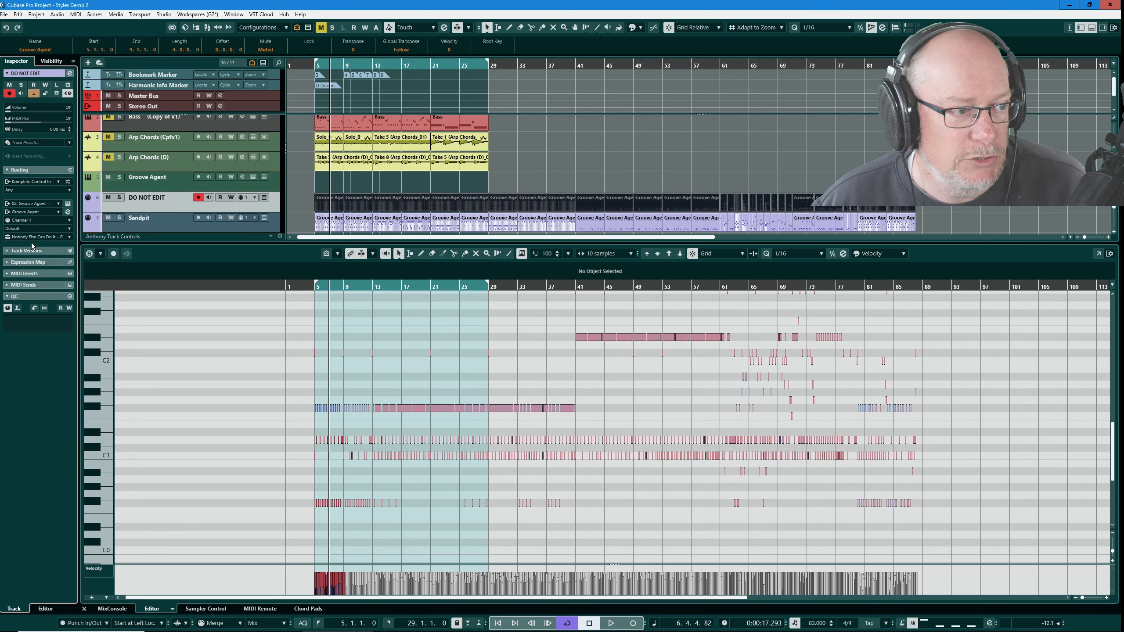
{"action": "left_click", "coordinate": [158, 226]}
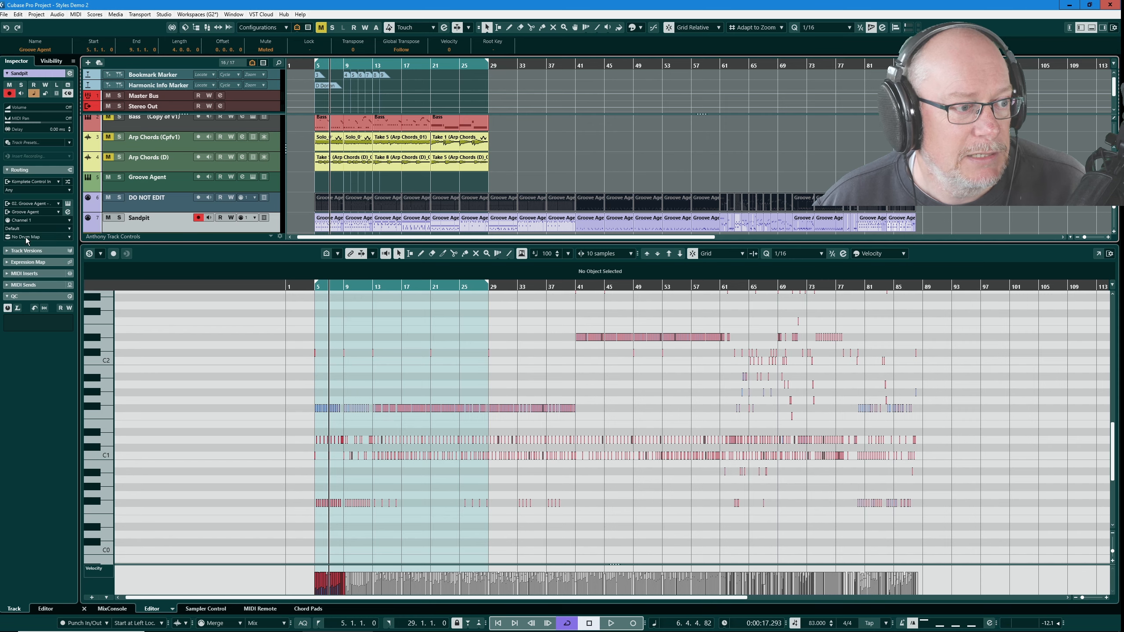
{"action": "left_click", "coordinate": [60, 238]}
{"action": "left_click", "coordinate": [46, 257]}
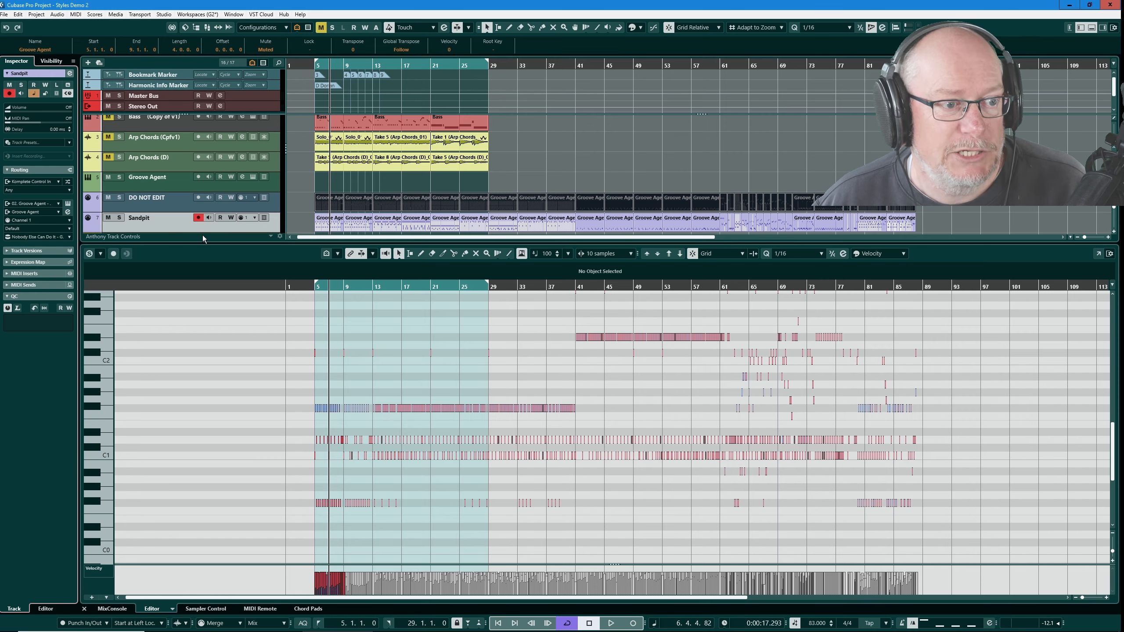
- Select all parts and inspect their notes around bar 68 in the drum editor, stepping through individual parts
{"action": "left_click", "coordinate": [251, 204]}
{"action": "left_click", "coordinate": [297, 201]}
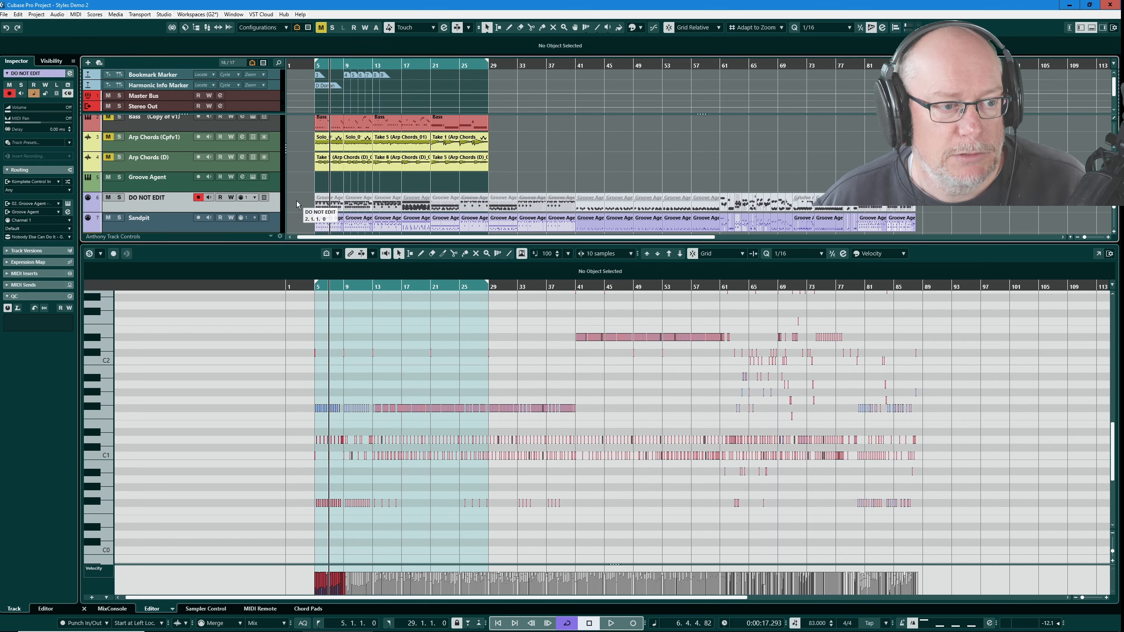
{"action": "key", "text": "ctrl+a"}
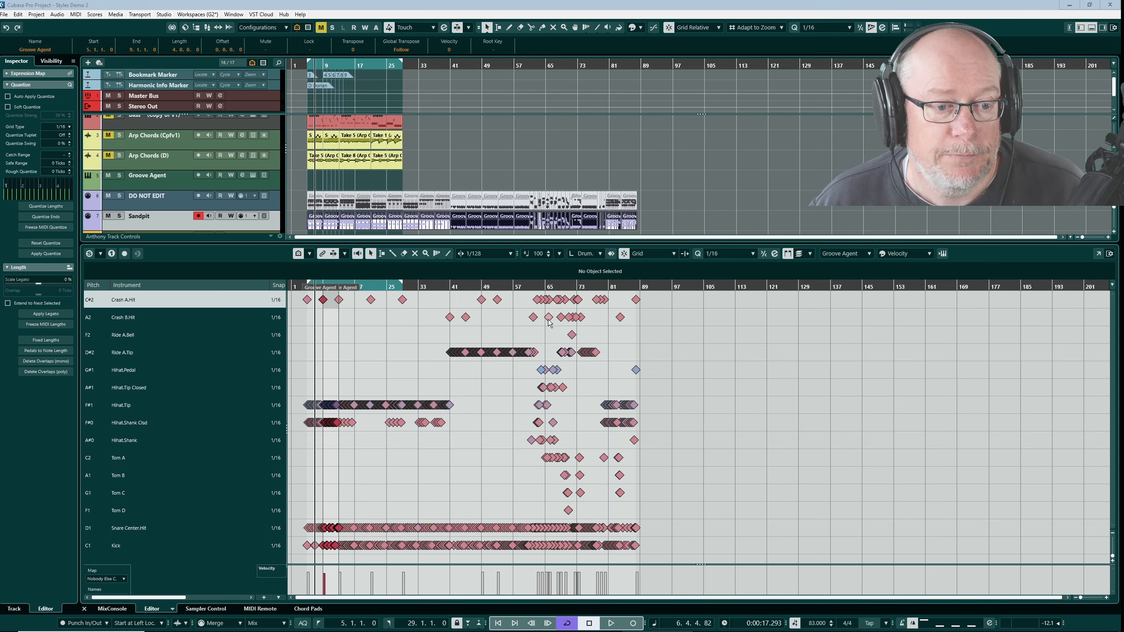
{"action": "scroll", "coordinate": [554, 339], "scroll_direction": "up", "scroll_amount": 10}
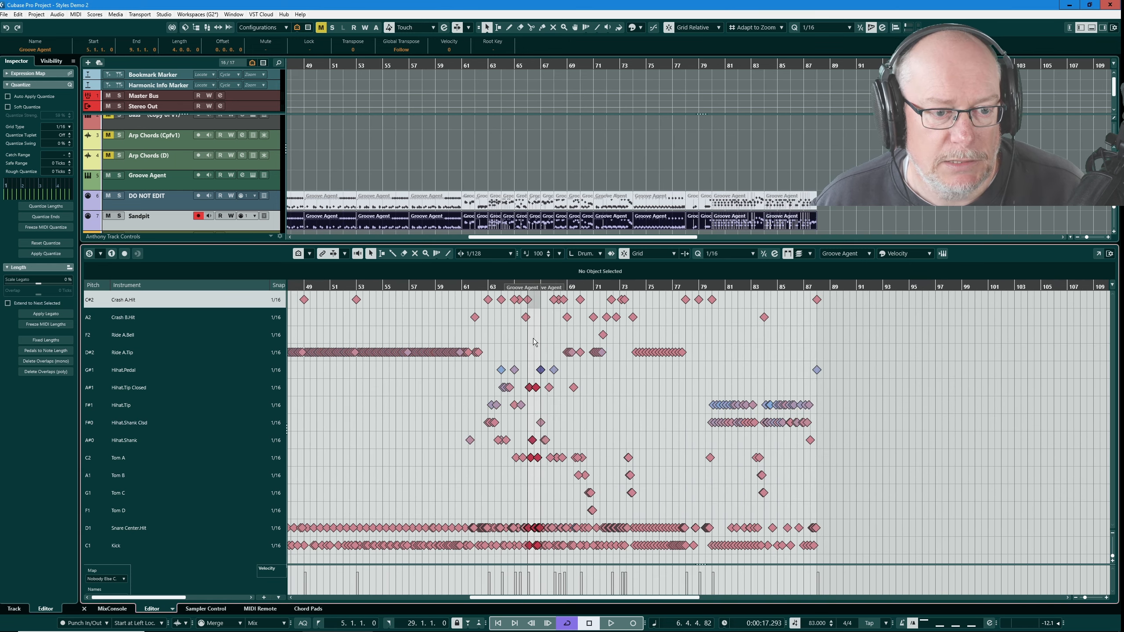
{"action": "scroll", "coordinate": [660, 336], "scroll_direction": "up", "scroll_amount": 10}
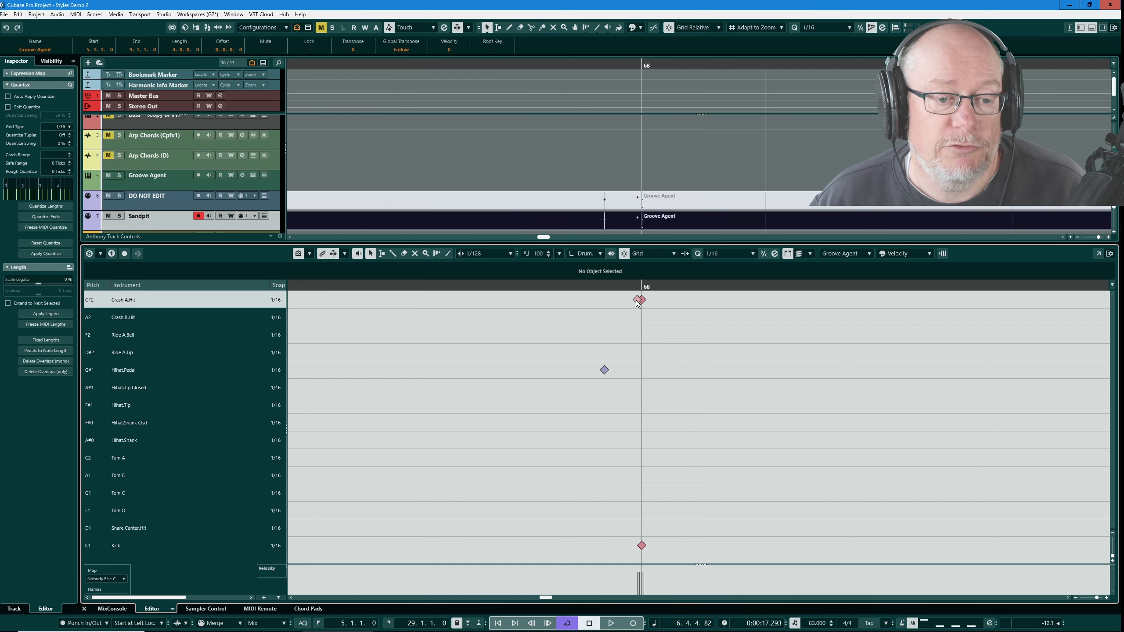
{"action": "scroll", "coordinate": [601, 325], "scroll_direction": "down", "scroll_amount": 8}
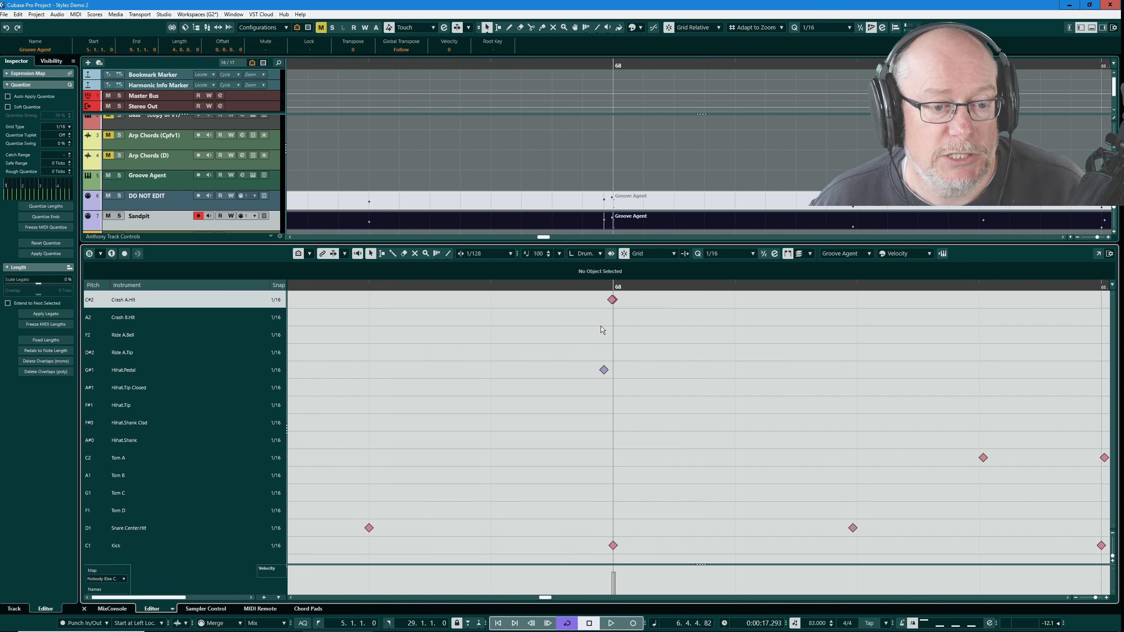
{"action": "left_click", "coordinate": [517, 220]}
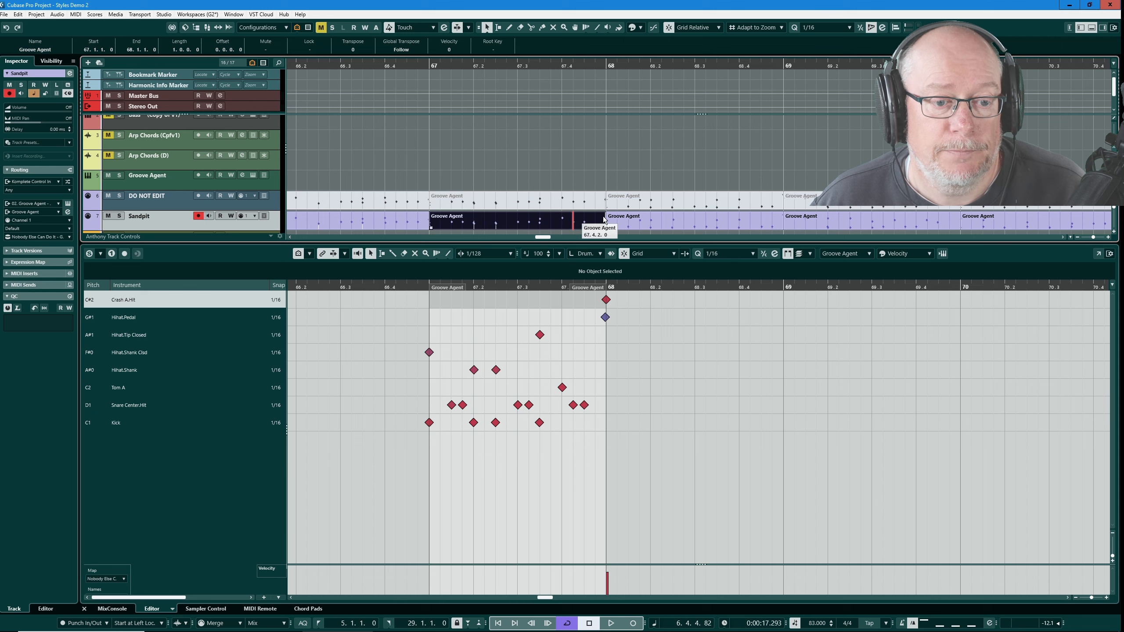
{"action": "left_click", "coordinate": [632, 221]}
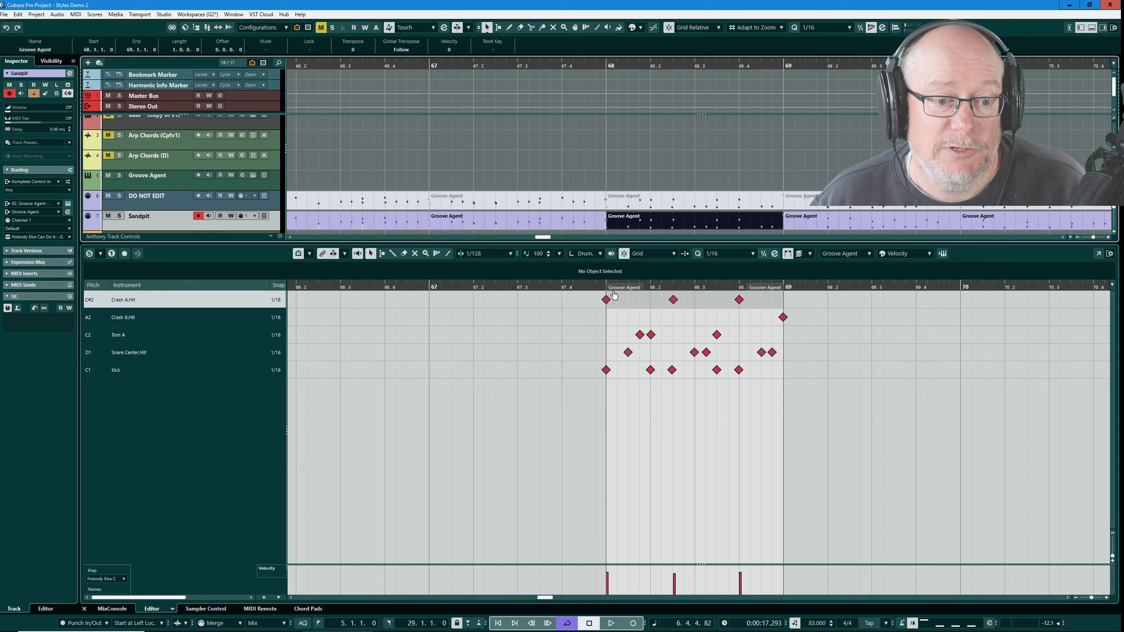
{"action": "scroll", "coordinate": [608, 295], "scroll_direction": "down", "scroll_amount": 5}
{"action": "key", "text": "ctrl+a"}
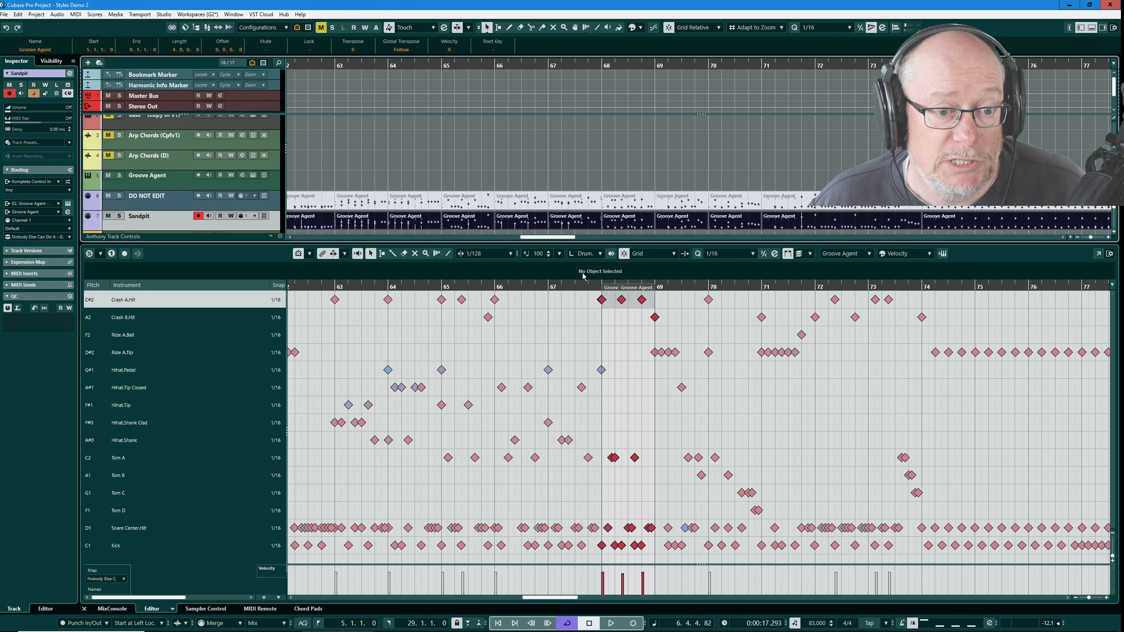
{"action": "scroll", "coordinate": [601, 313], "scroll_direction": "up", "scroll_amount": 10}
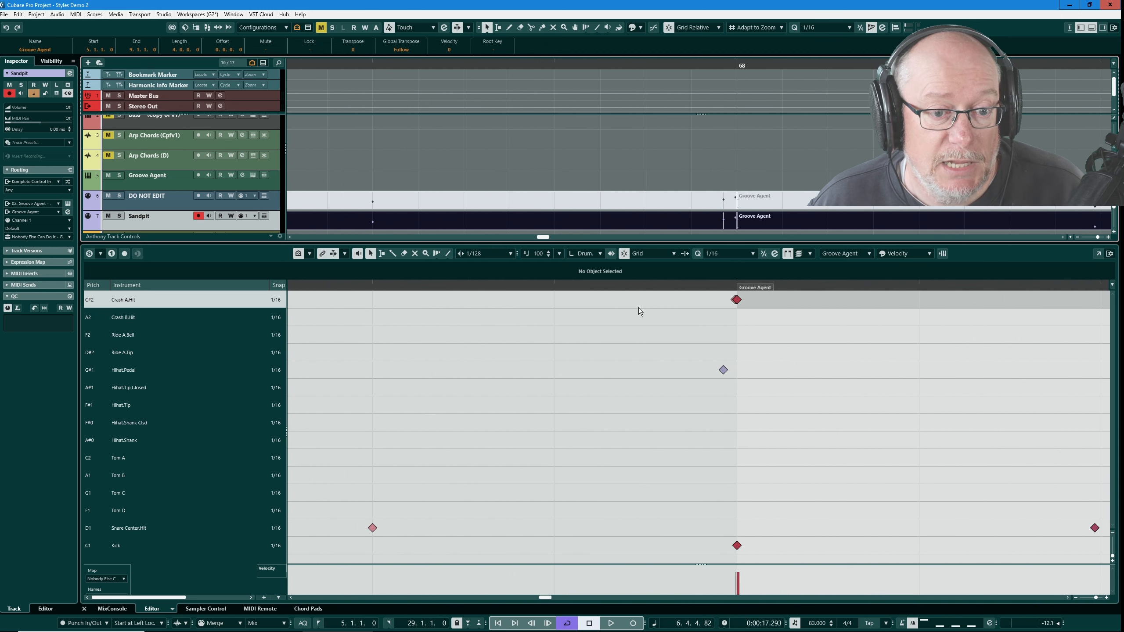
{"action": "scroll", "coordinate": [774, 310], "scroll_direction": "up", "scroll_amount": 3}
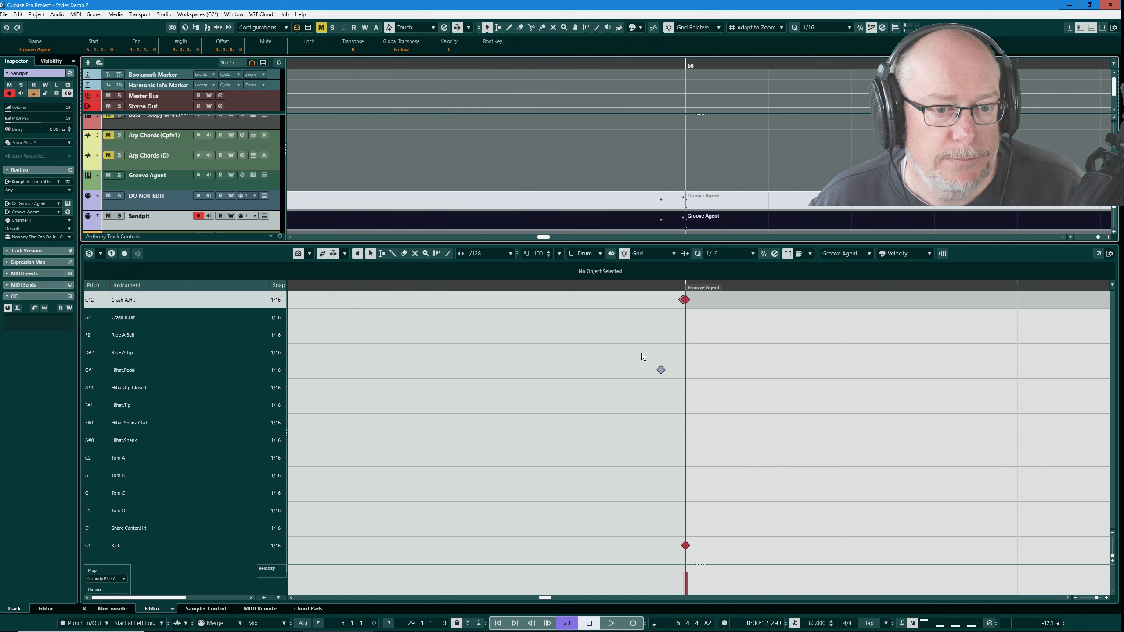
{"action": "scroll", "coordinate": [642, 354], "scroll_direction": "down", "scroll_amount": 8}
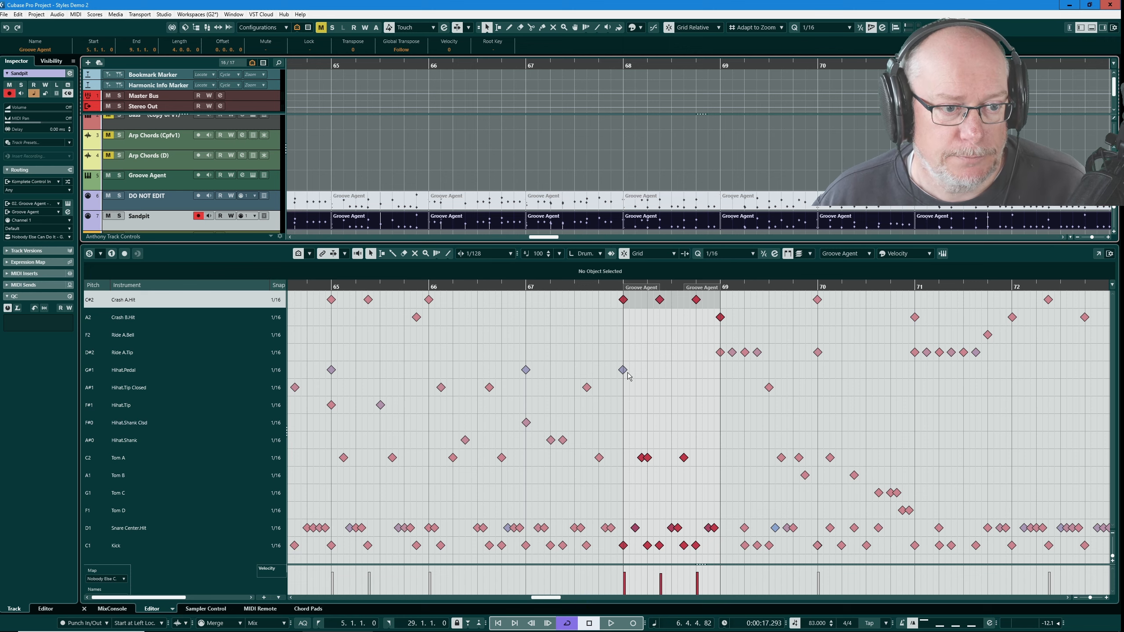
{"action": "key", "text": "shift+f"}
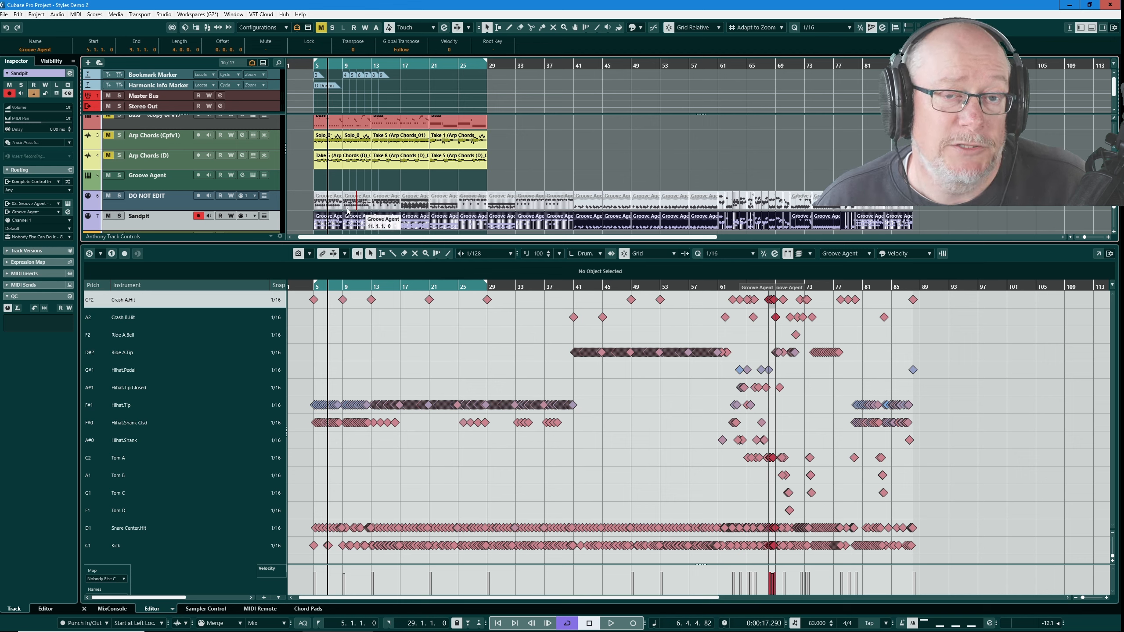
- Select the Sandpit track's parts and view their opening bars in the drum editor
{"action": "left_click_drag", "start_coordinate": [295, 219], "coordinate": [940, 209]}
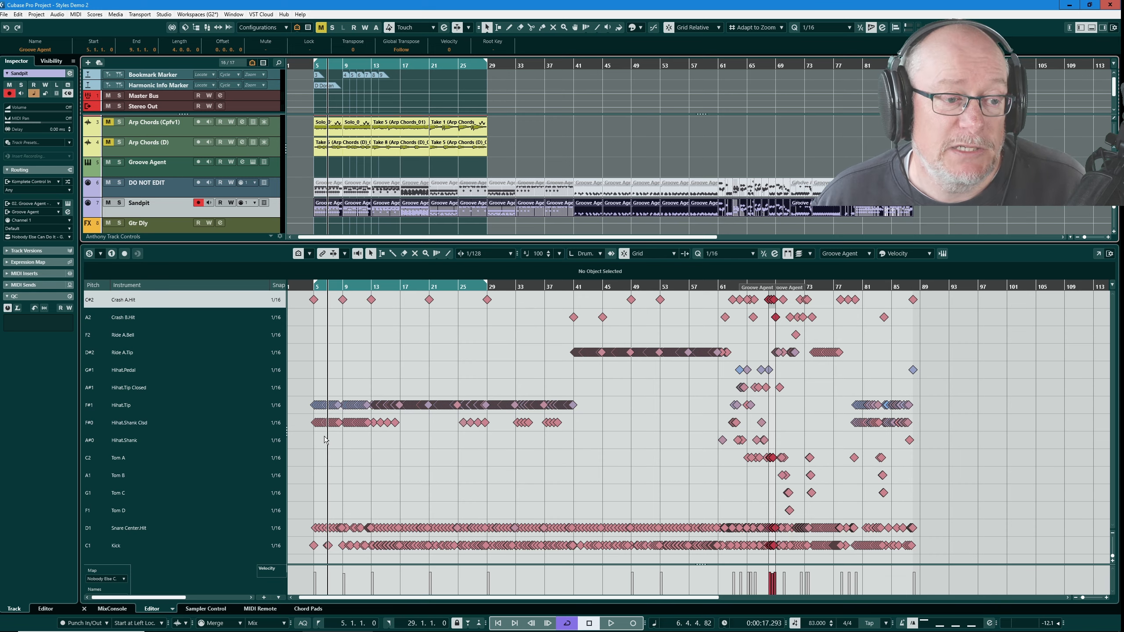
{"action": "scroll", "coordinate": [311, 441], "scroll_direction": "up", "scroll_amount": 3}
{"action": "scroll", "coordinate": [311, 441], "scroll_direction": "up", "scroll_amount": 5}
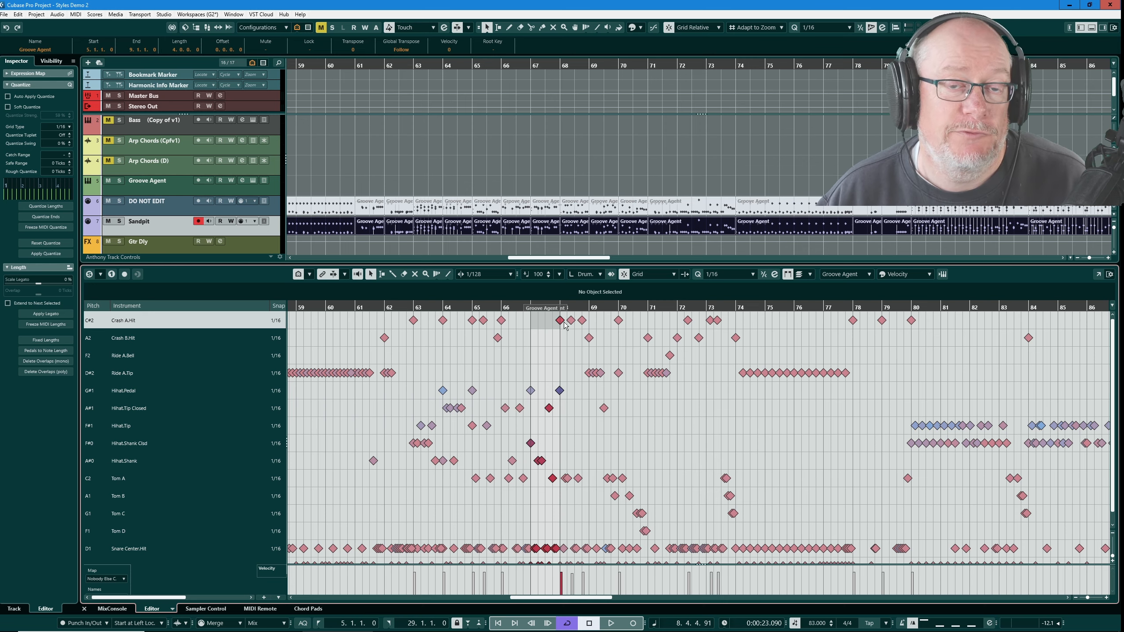
{"action": "scroll", "coordinate": [559, 331], "scroll_direction": "up", "scroll_amount": 10}
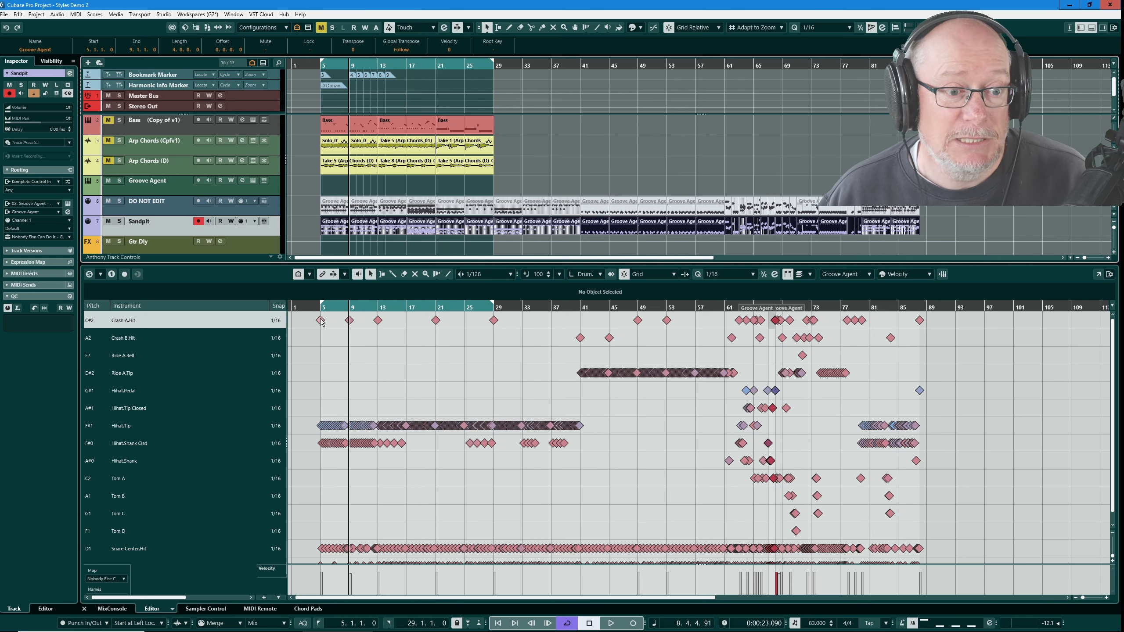
{"action": "scroll", "coordinate": [332, 328], "scroll_direction": "up", "scroll_amount": 5}
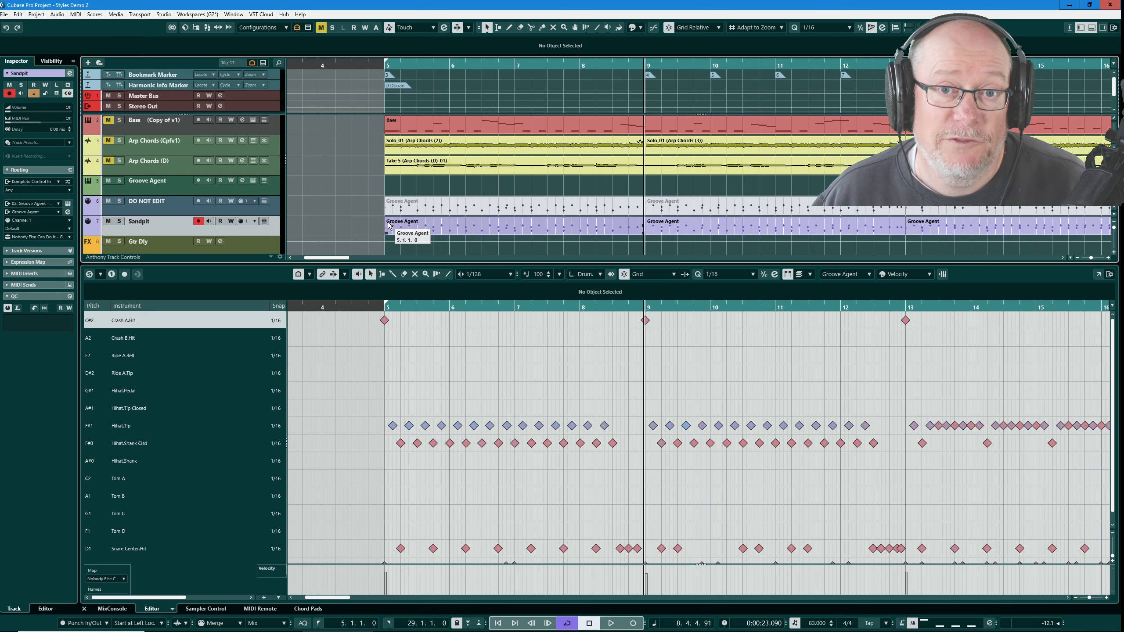
- Delete the crash notes at the starts of the first three Sandpit parts, at bars 5, 9 and 13
{"action": "left_click", "coordinate": [385, 321]}
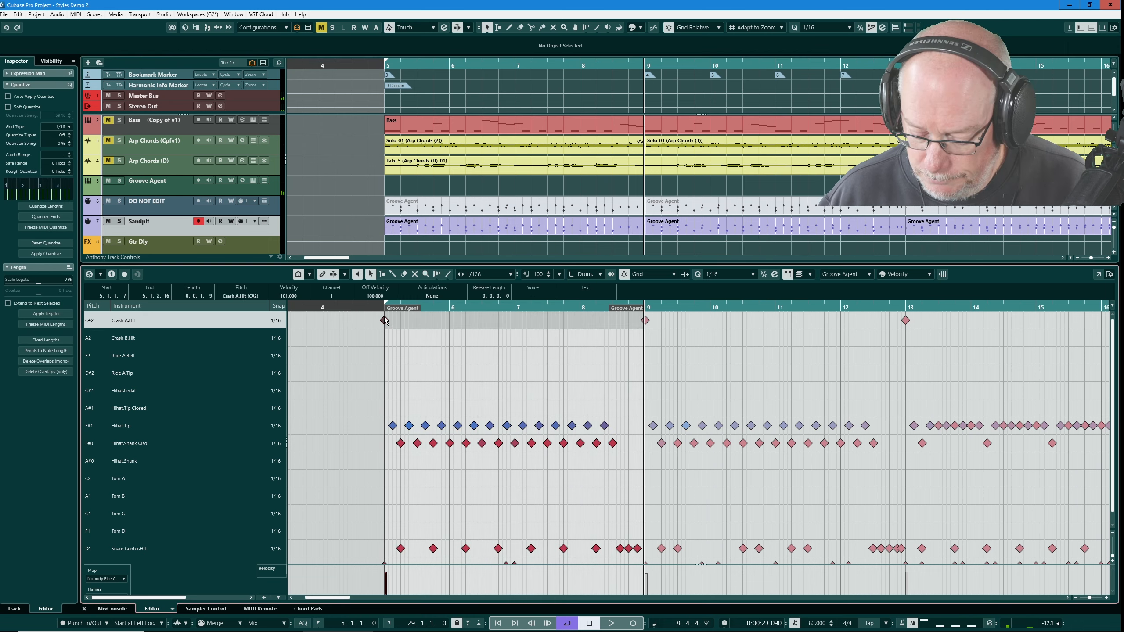
{"action": "key", "text": "Delete"}
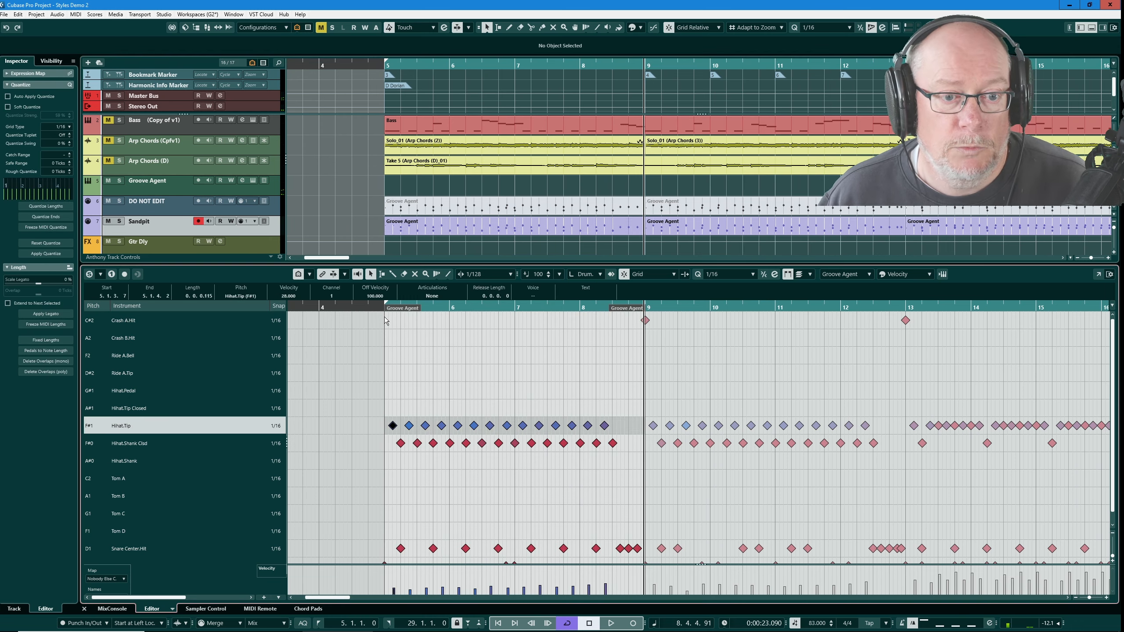
{"action": "key", "text": "g"}
{"action": "key", "text": "g"}
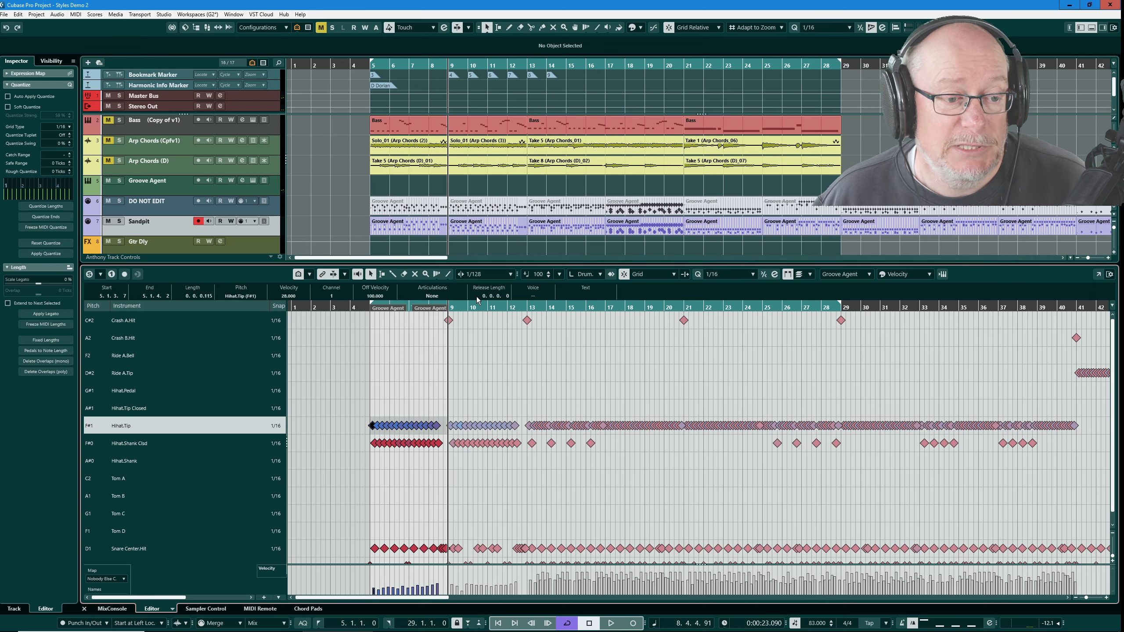
{"action": "left_click", "coordinate": [469, 229]}
{"action": "left_click_drag", "start_coordinate": [439, 318], "coordinate": [457, 329]}
{"action": "key", "text": "Delete"}
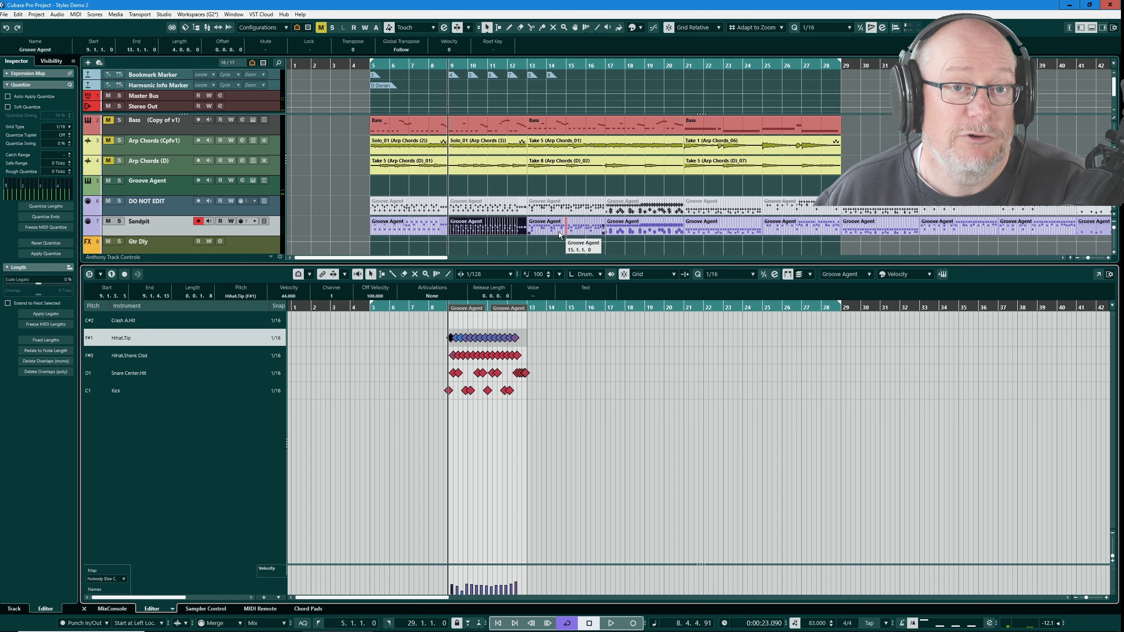
{"action": "left_click", "coordinate": [600, 227]}
{"action": "left_click_drag", "start_coordinate": [520, 319], "coordinate": [544, 325]}
{"action": "key", "text": "Delete"}
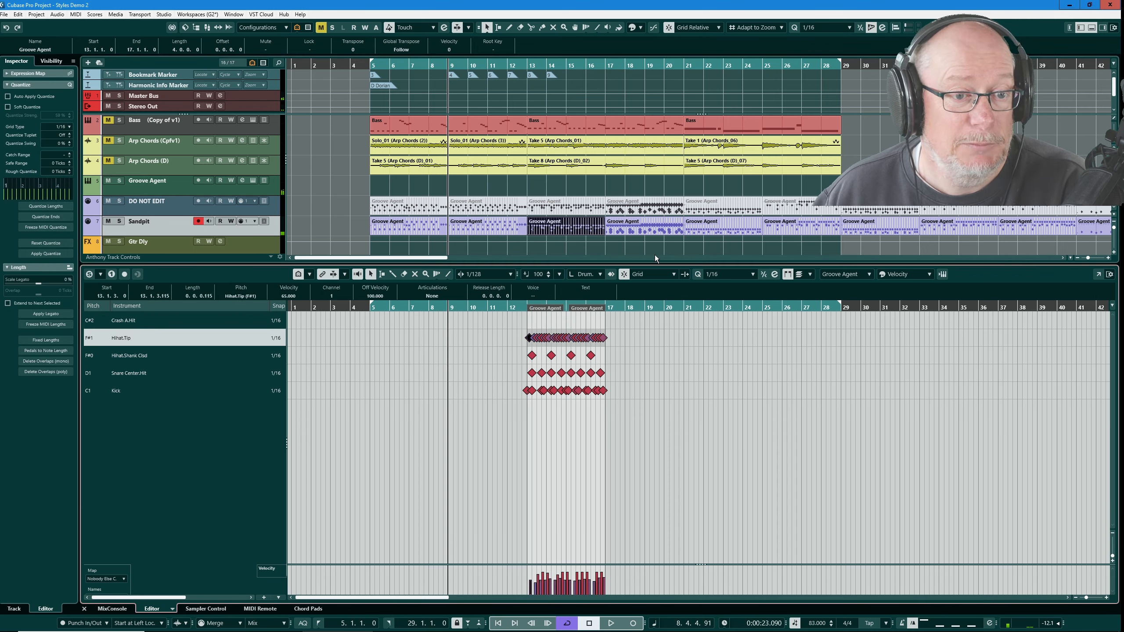
- Select all Sandpit parts in the drum editor and delete the crash note at the start of bar 68
{"action": "left_click", "coordinate": [655, 228]}
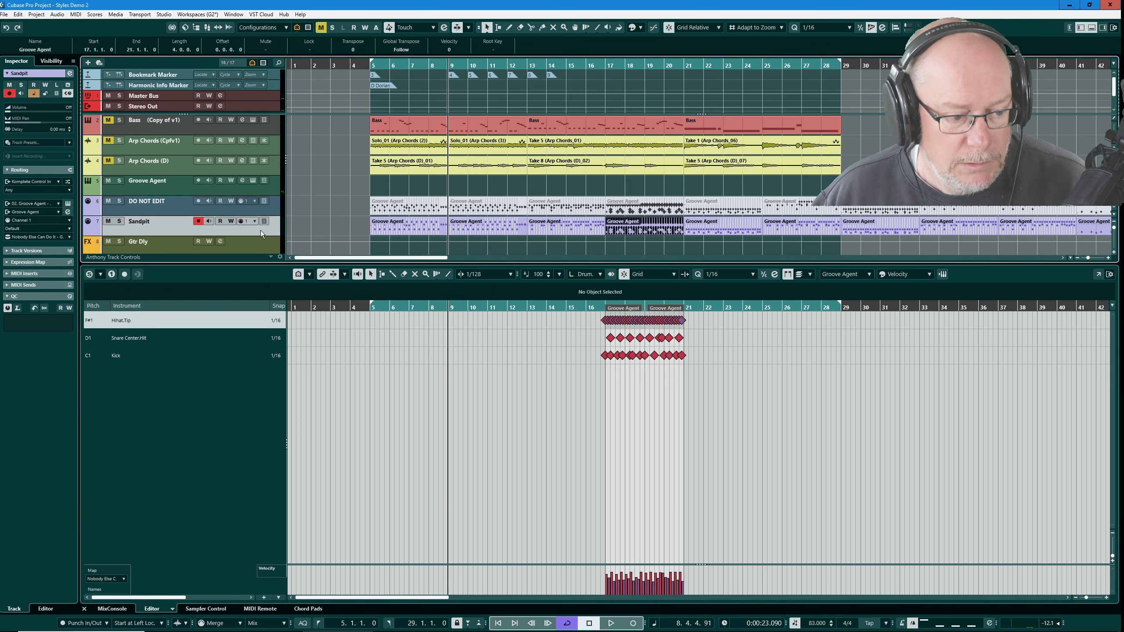
{"action": "key", "text": "ctrl+a"}
{"action": "key", "text": "g"}
{"action": "key", "text": "g"}
{"action": "key", "text": "g"}
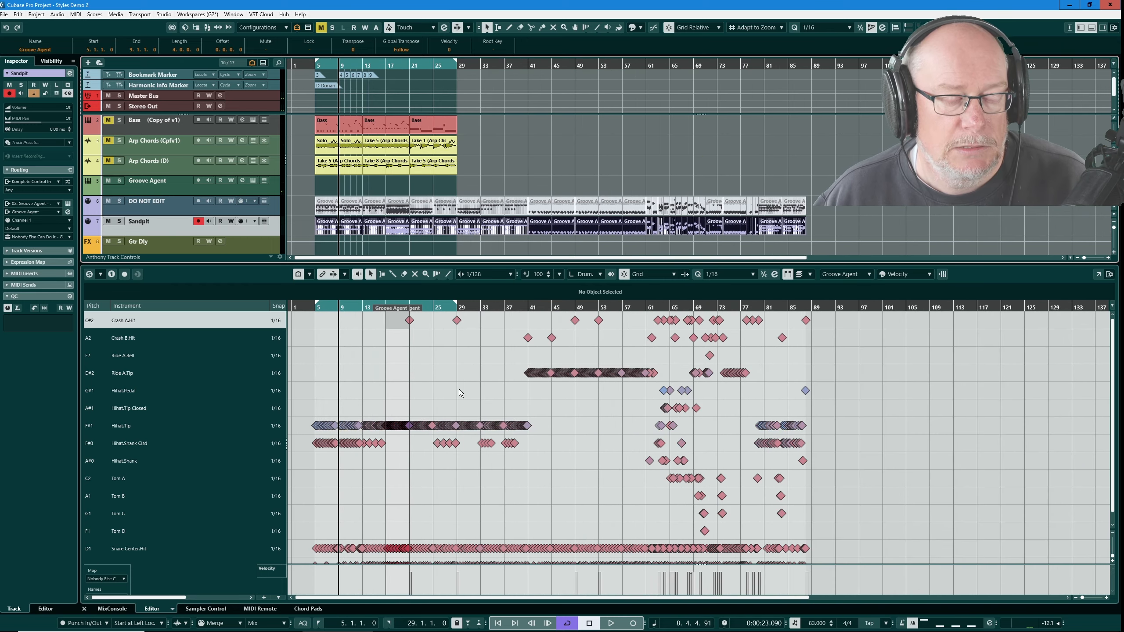
{"action": "scroll", "coordinate": [708, 326], "scroll_direction": "up", "scroll_amount": 8}
{"action": "scroll", "coordinate": [708, 327], "scroll_direction": "up", "scroll_amount": 10}
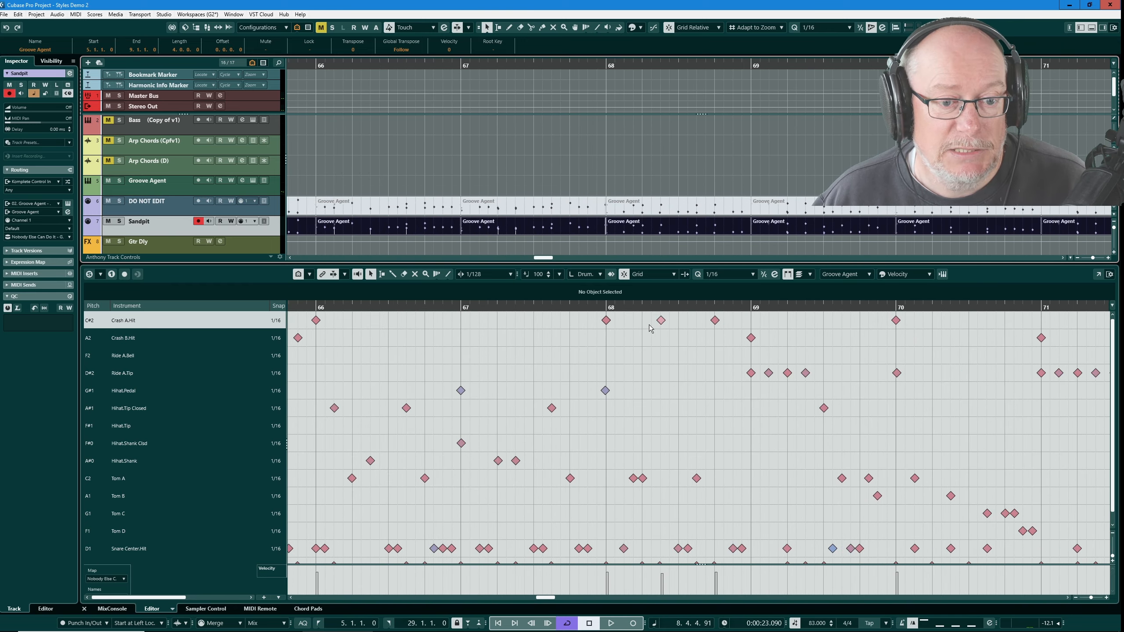
{"action": "scroll", "coordinate": [610, 325], "scroll_direction": "up", "scroll_amount": 6}
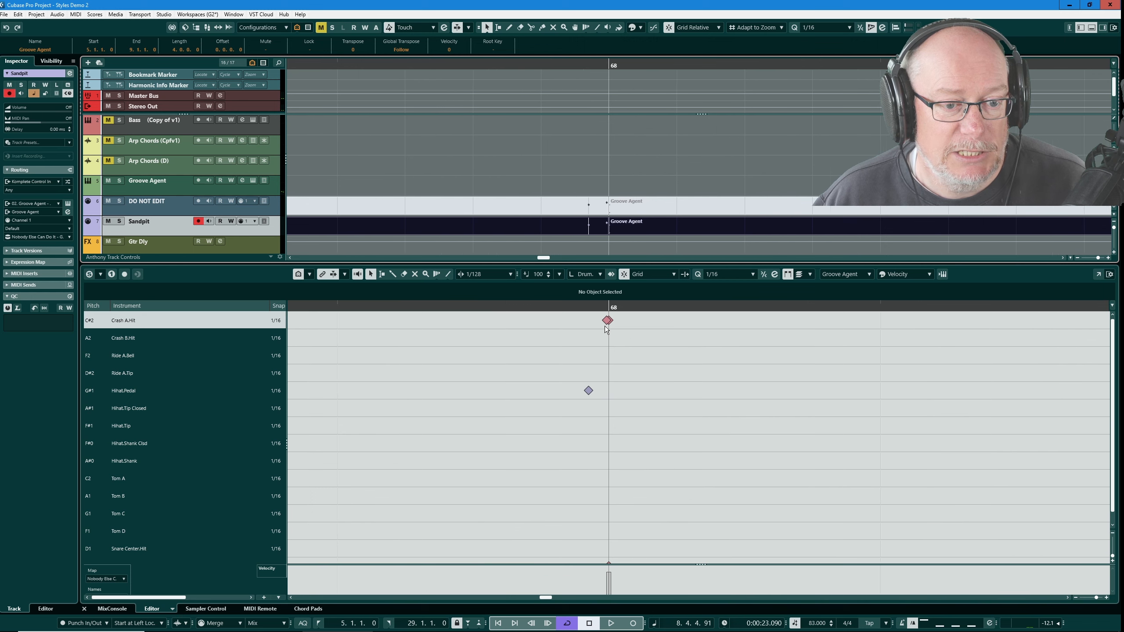
{"action": "left_click", "coordinate": [649, 228]}
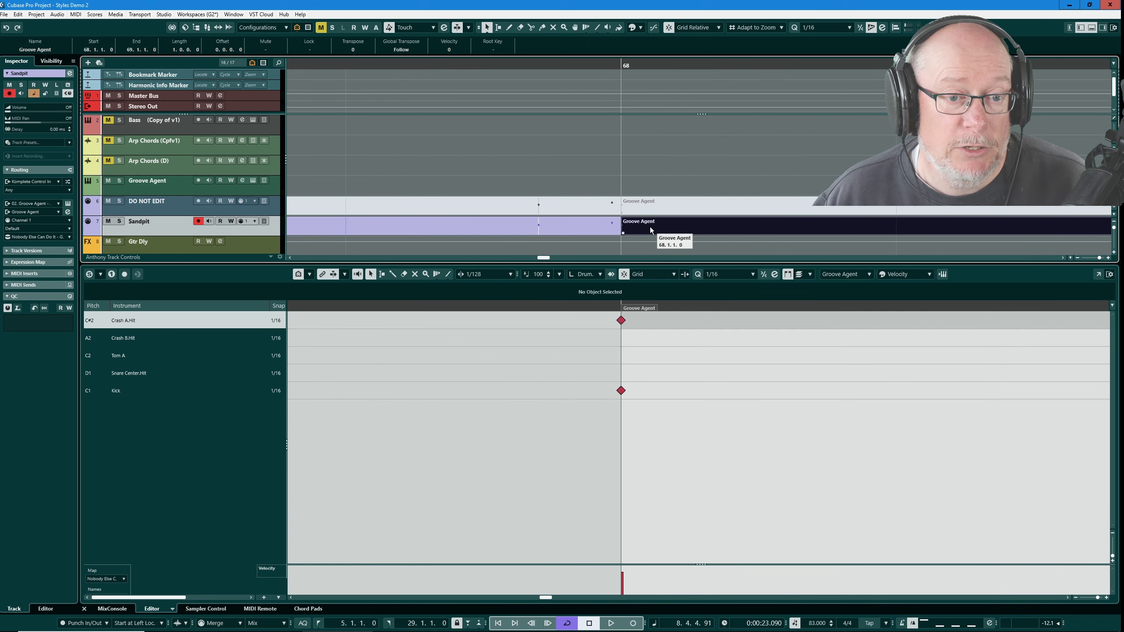
{"action": "left_click", "coordinate": [621, 321]}
{"action": "key", "text": "Delete"}
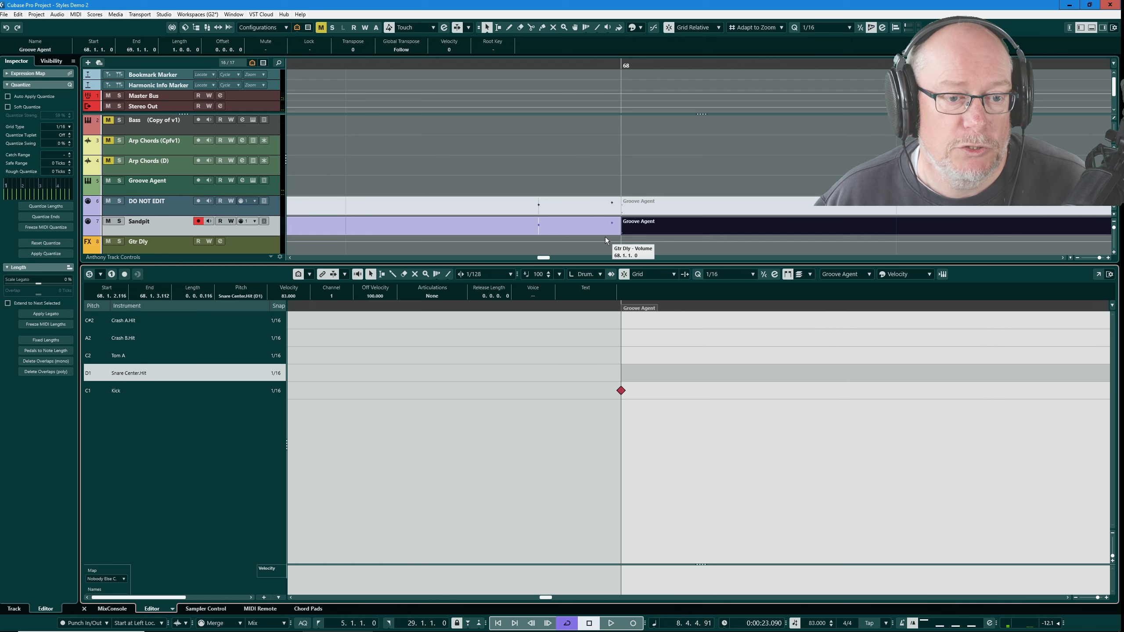
- Inspect the Sandpit notes around bars 64 to 68 in the drum editor, selecting individual parts and notes
{"action": "left_click_drag", "start_coordinate": [605, 238], "coordinate": [635, 225]}
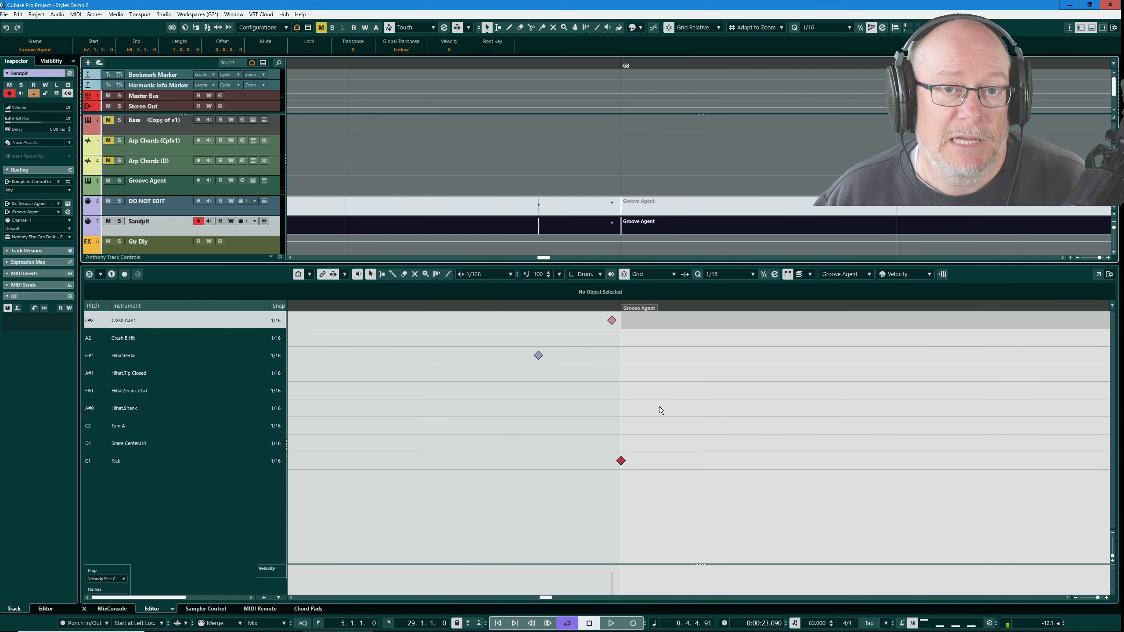
{"action": "scroll", "coordinate": [633, 388], "scroll_direction": "down", "scroll_amount": 6}
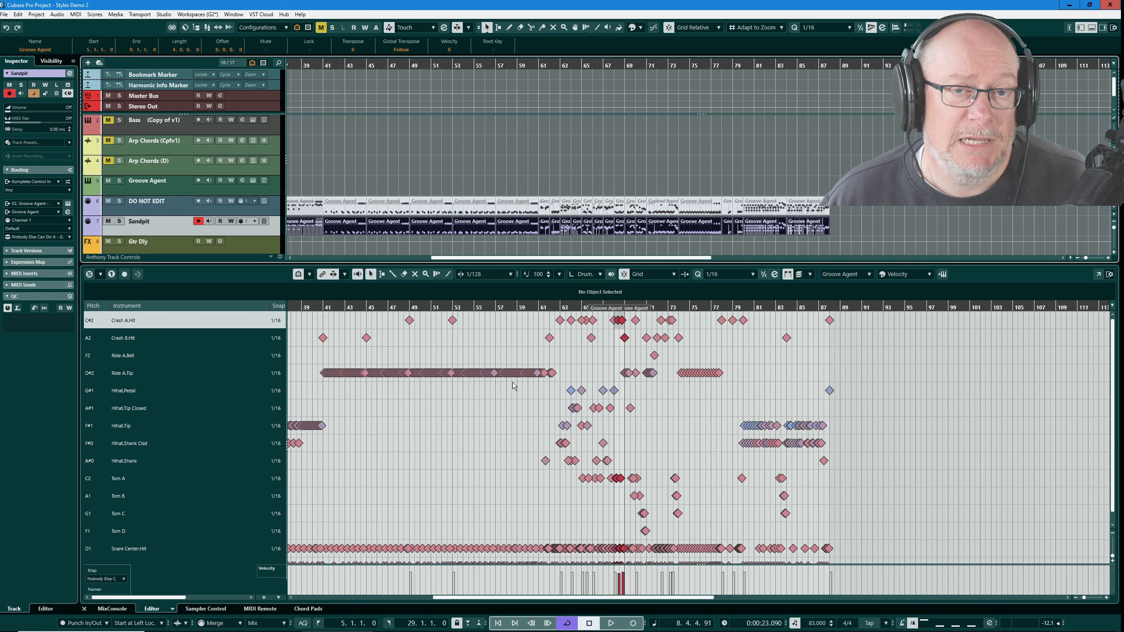
{"action": "scroll", "coordinate": [593, 432], "scroll_direction": "up", "scroll_amount": 4}
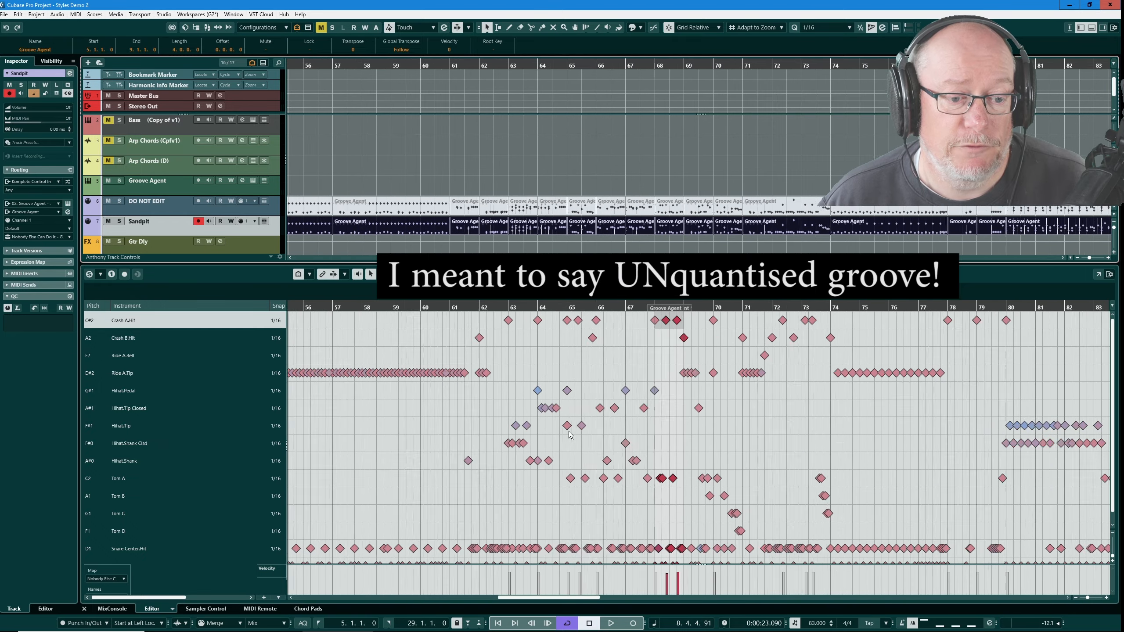
{"action": "scroll", "coordinate": [570, 435], "scroll_direction": "up", "scroll_amount": 4}
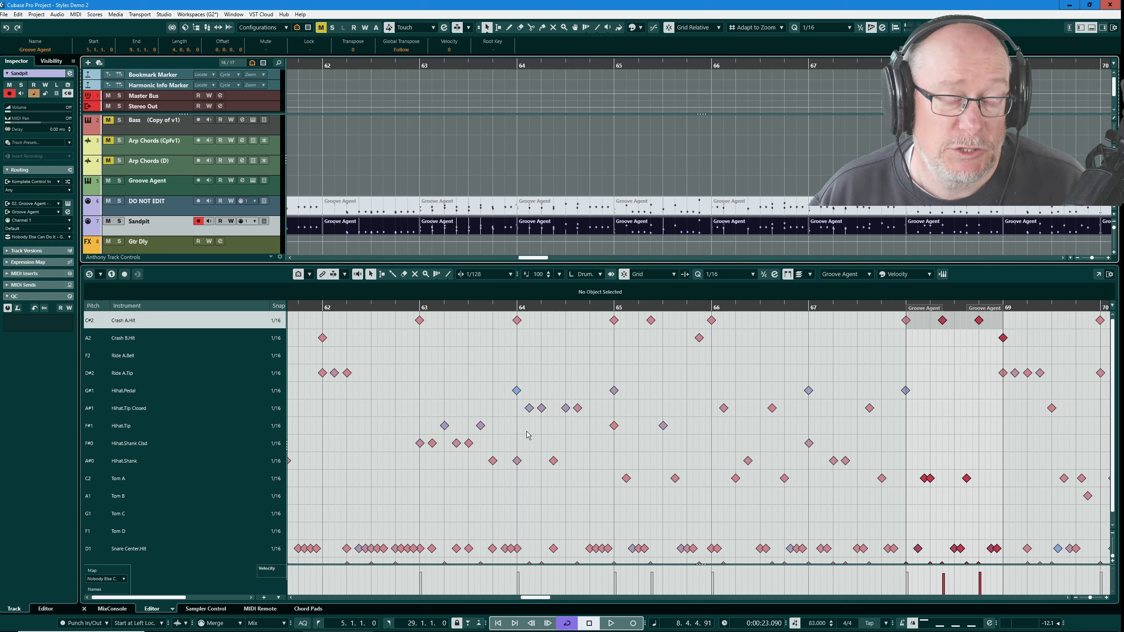
{"action": "scroll", "coordinate": [529, 428], "scroll_direction": "up", "scroll_amount": 5}
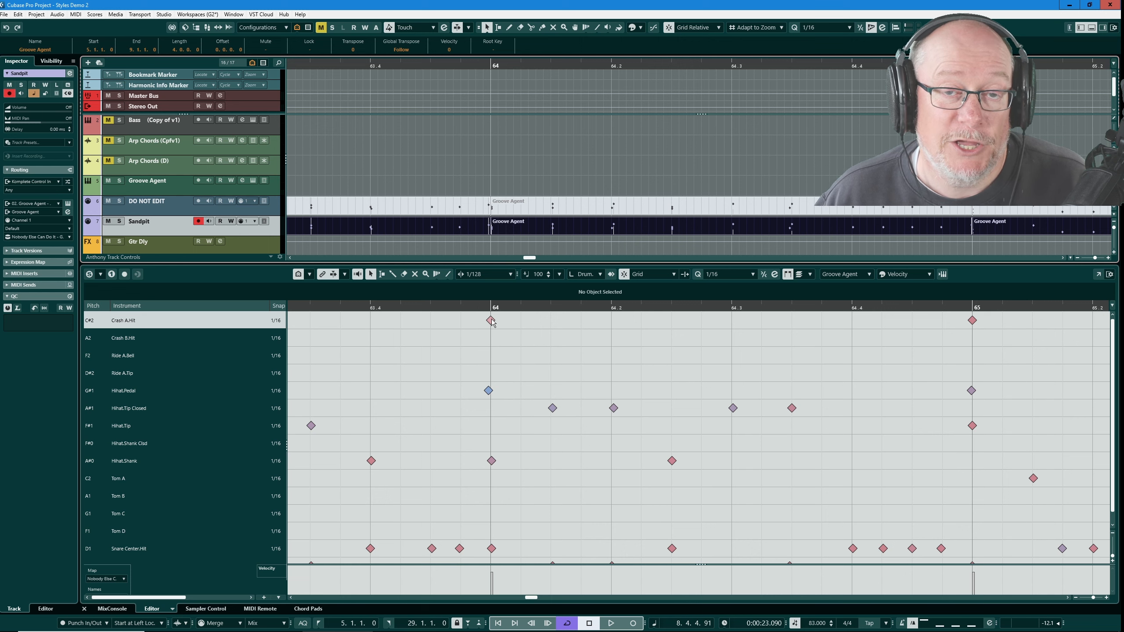
{"action": "left_click", "coordinate": [504, 230]}
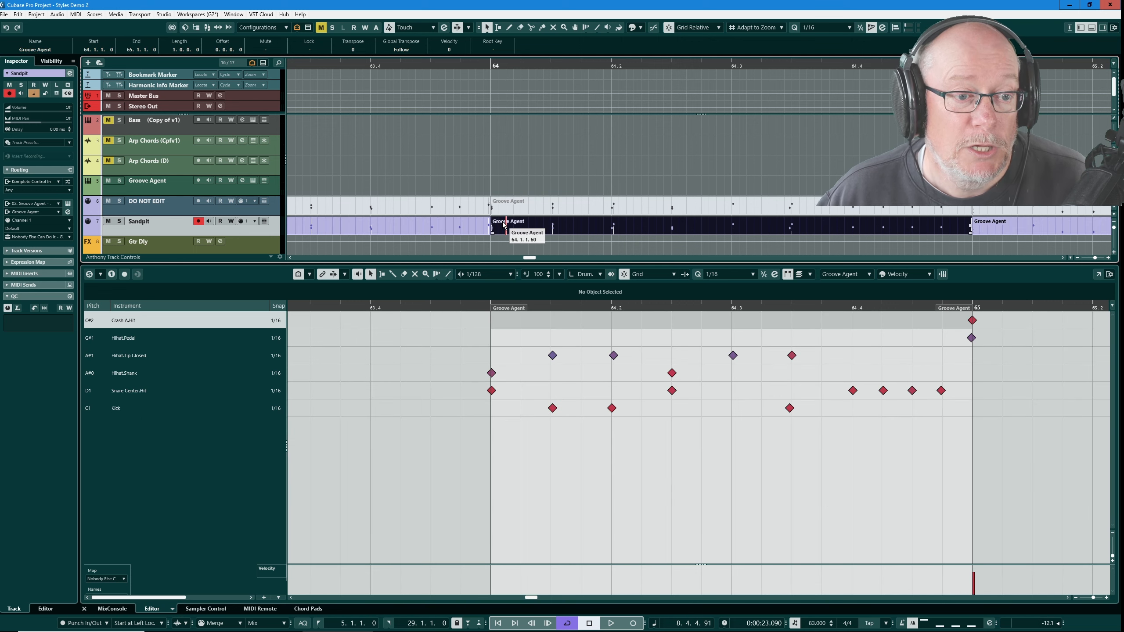
{"action": "left_click", "coordinate": [492, 373]}
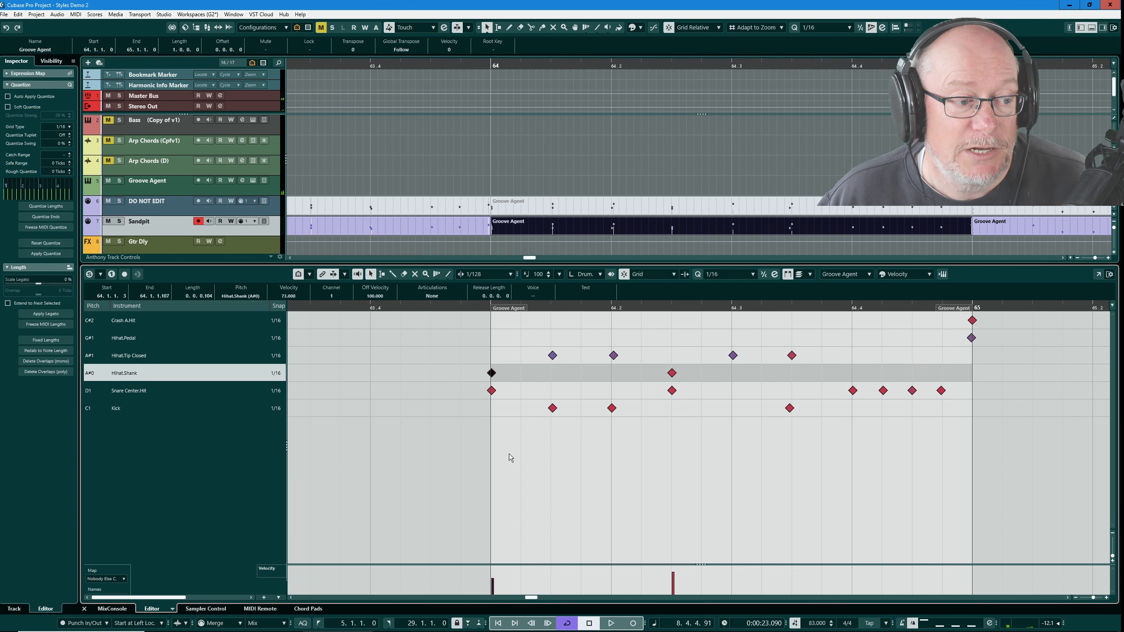
{"action": "left_click", "coordinate": [492, 390]}
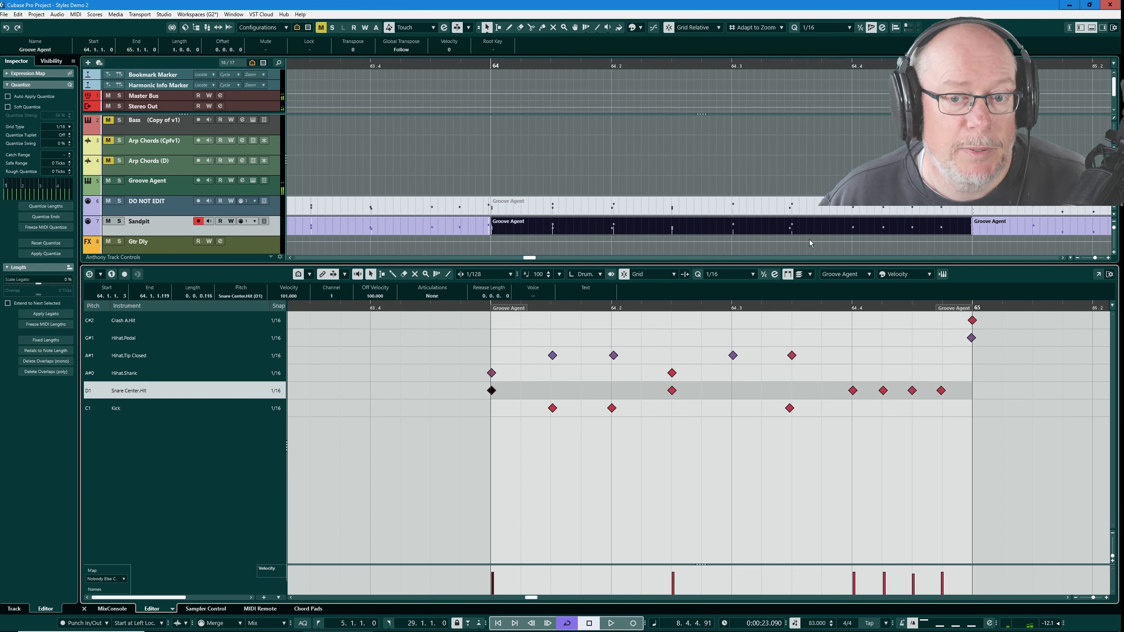
{"action": "left_click", "coordinate": [993, 226]}
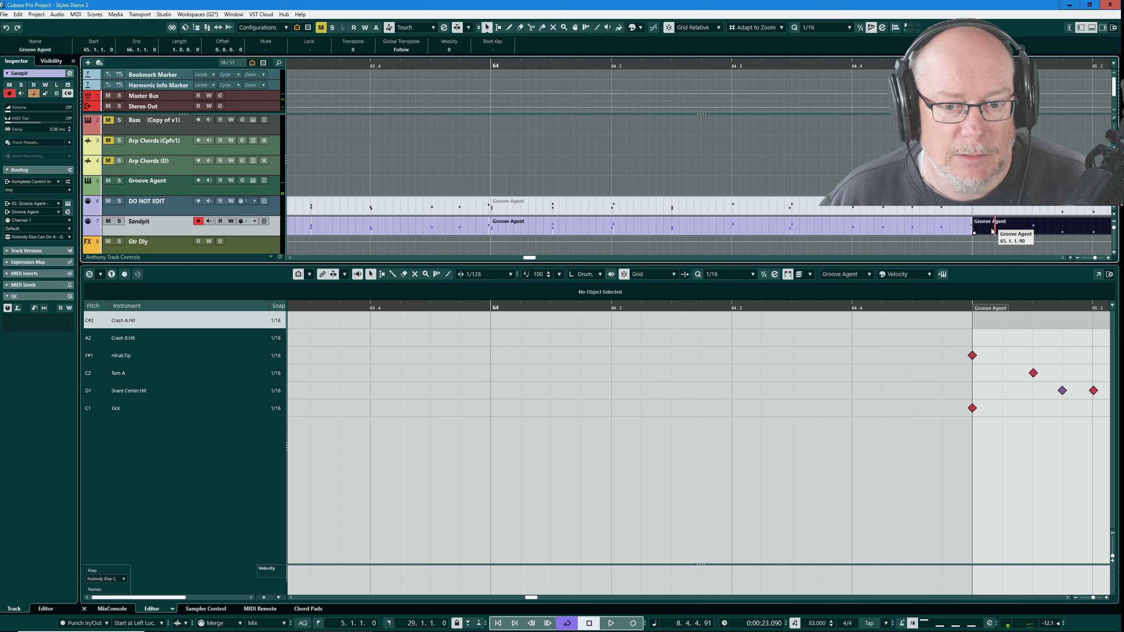
{"action": "left_click", "coordinate": [973, 355]}
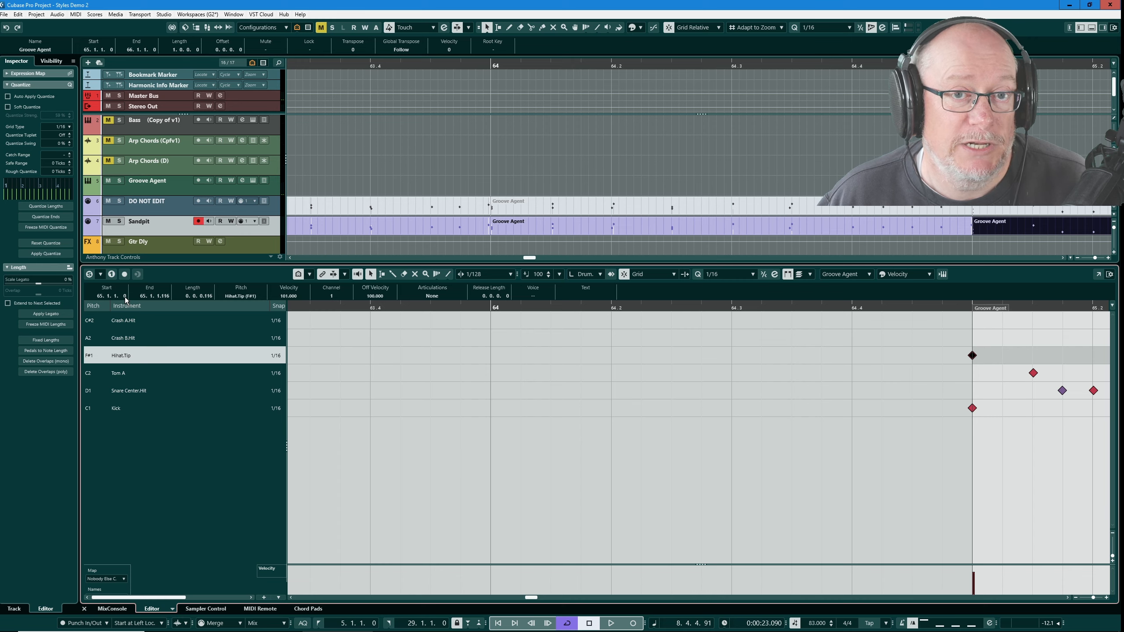
{"action": "scroll", "coordinate": [500, 345], "scroll_direction": "down", "scroll_amount": 12}
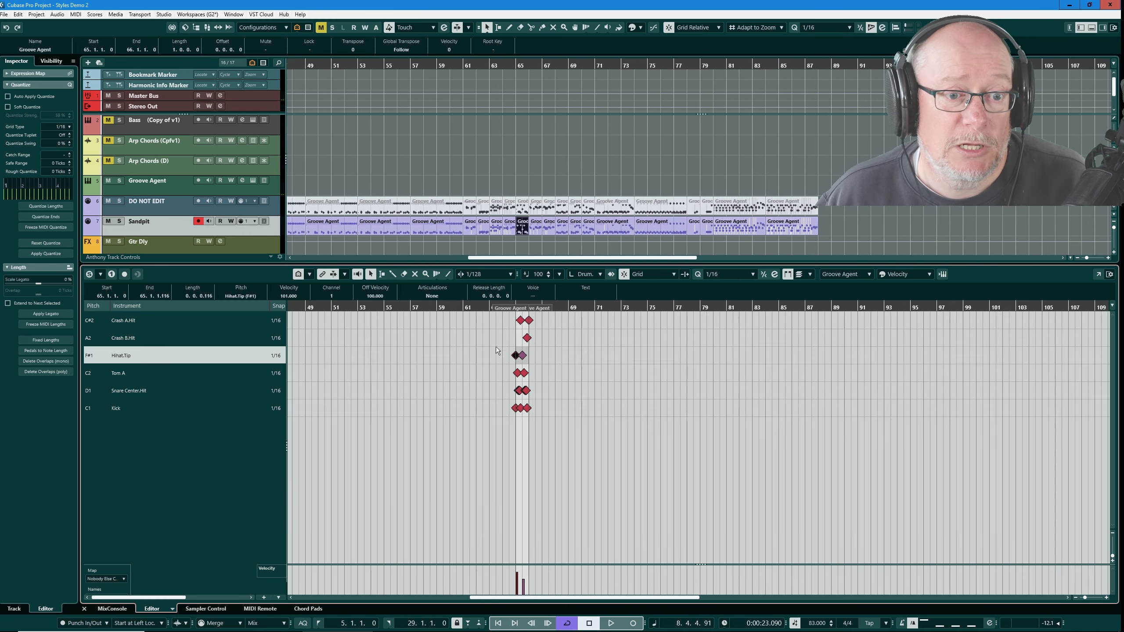
{"action": "scroll", "coordinate": [493, 344], "scroll_direction": "up", "scroll_amount": 2}
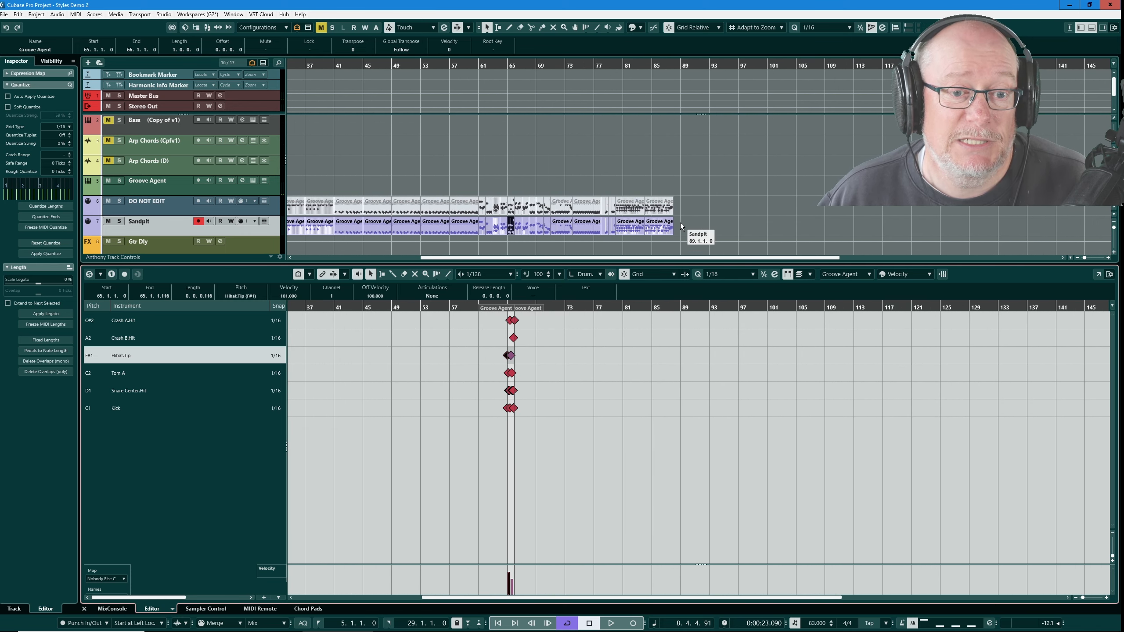
{"action": "left_click_drag", "start_coordinate": [681, 225], "coordinate": [447, 233]}
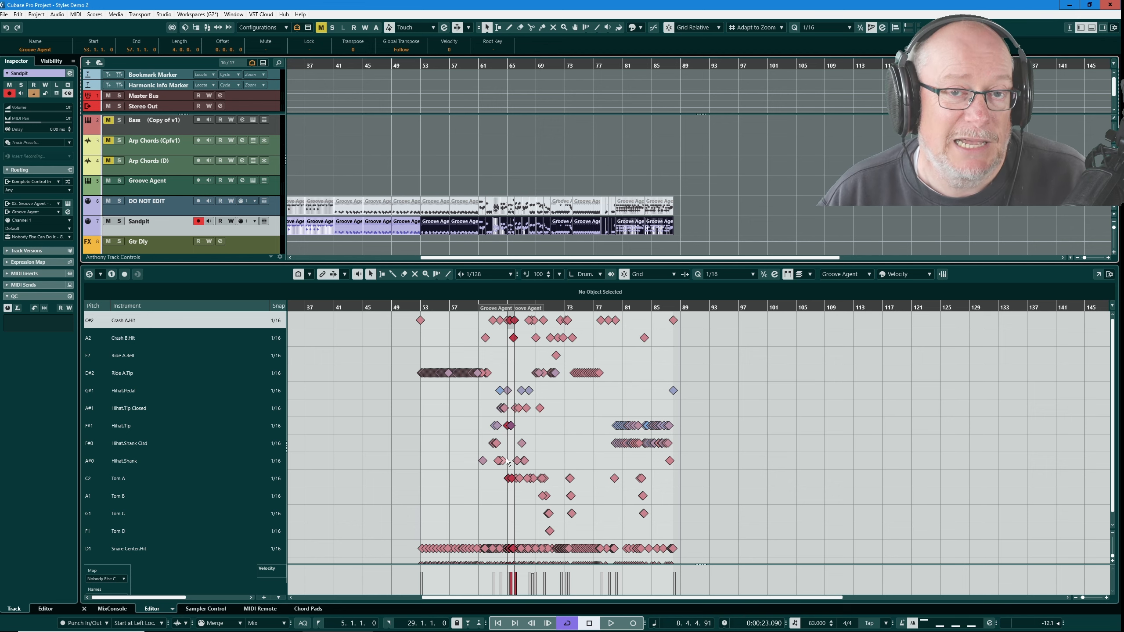
{"action": "scroll", "coordinate": [510, 456], "scroll_direction": "up", "scroll_amount": 10}
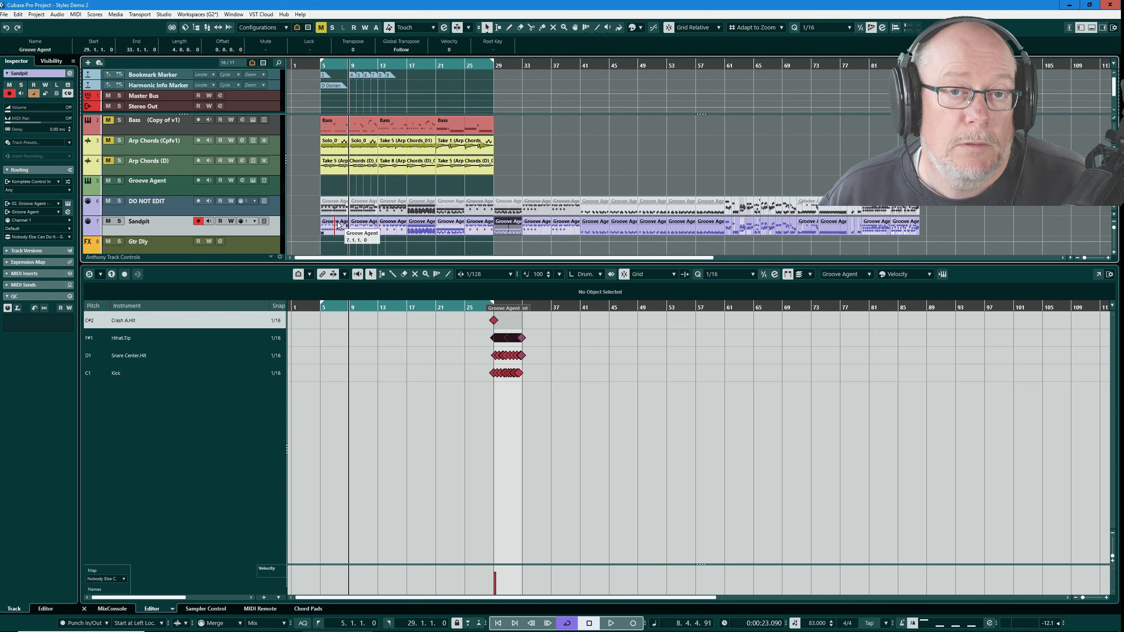
- Open the first Sandpit part from bar 5 in the drum editor and play it back
{"action": "left_click", "coordinate": [339, 222]}
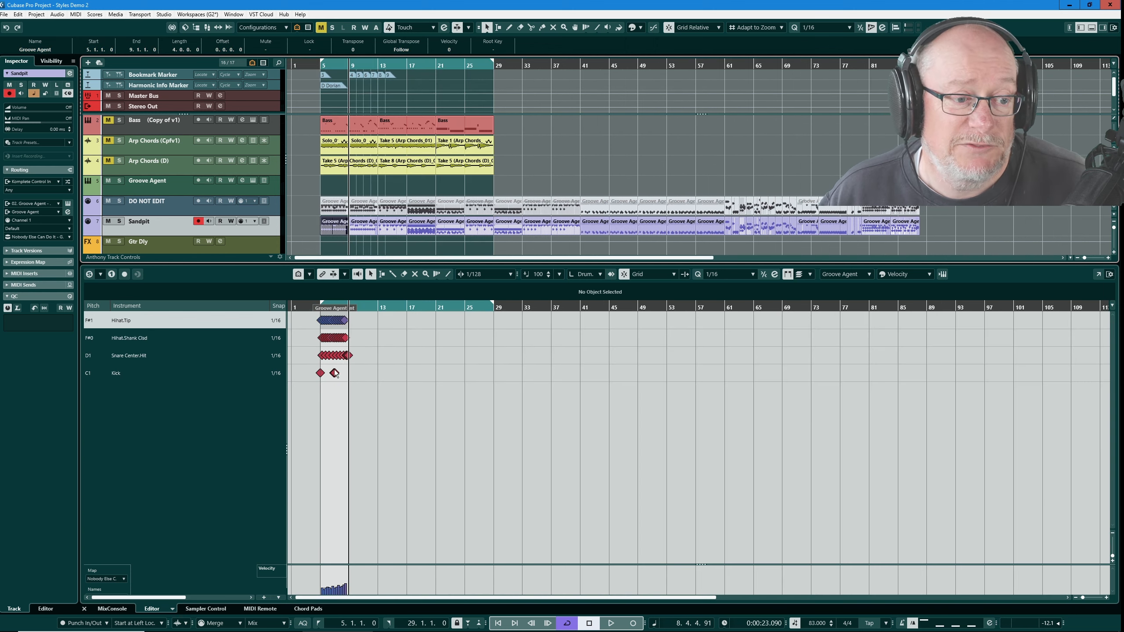
{"action": "scroll", "coordinate": [299, 352], "scroll_direction": "up", "scroll_amount": 10}
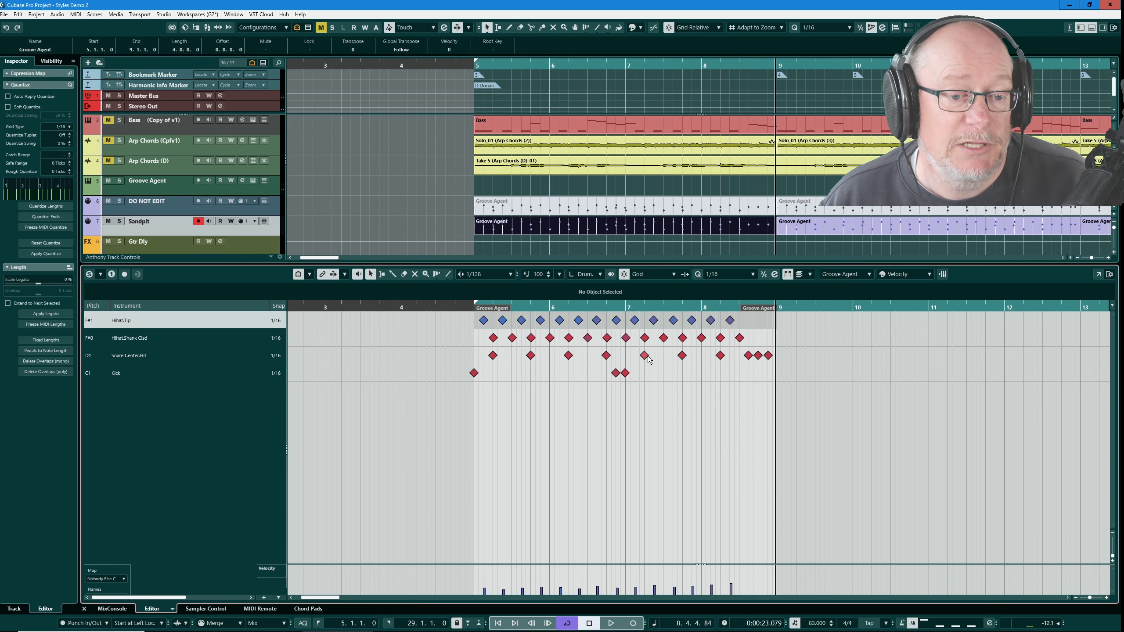
{"action": "key", "text": "space"}
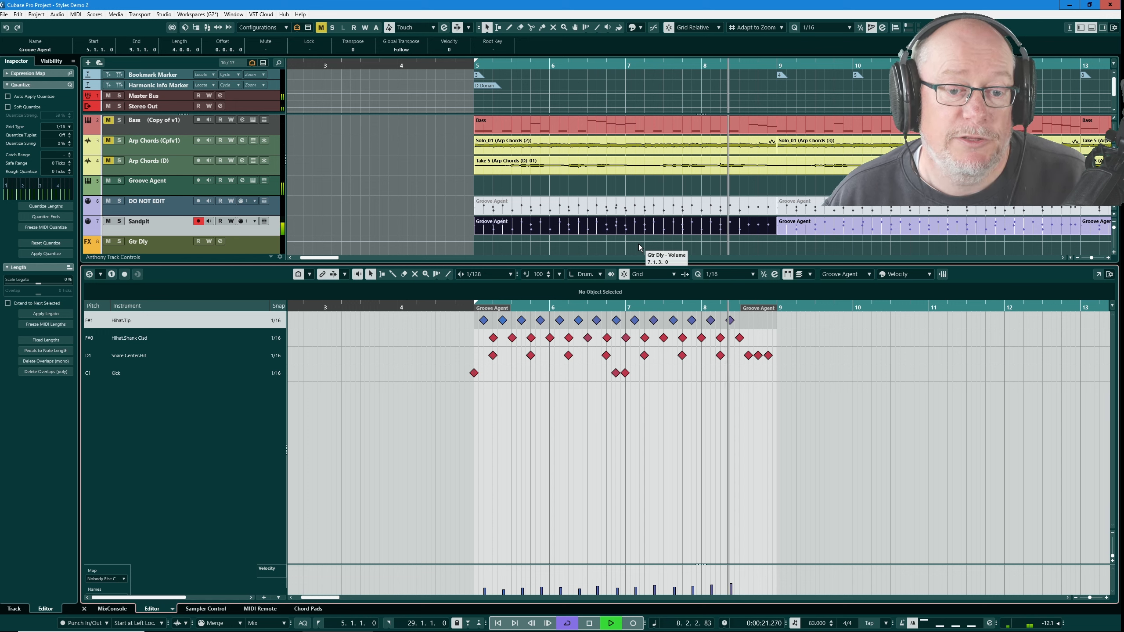
{"action": "key", "text": "space"}
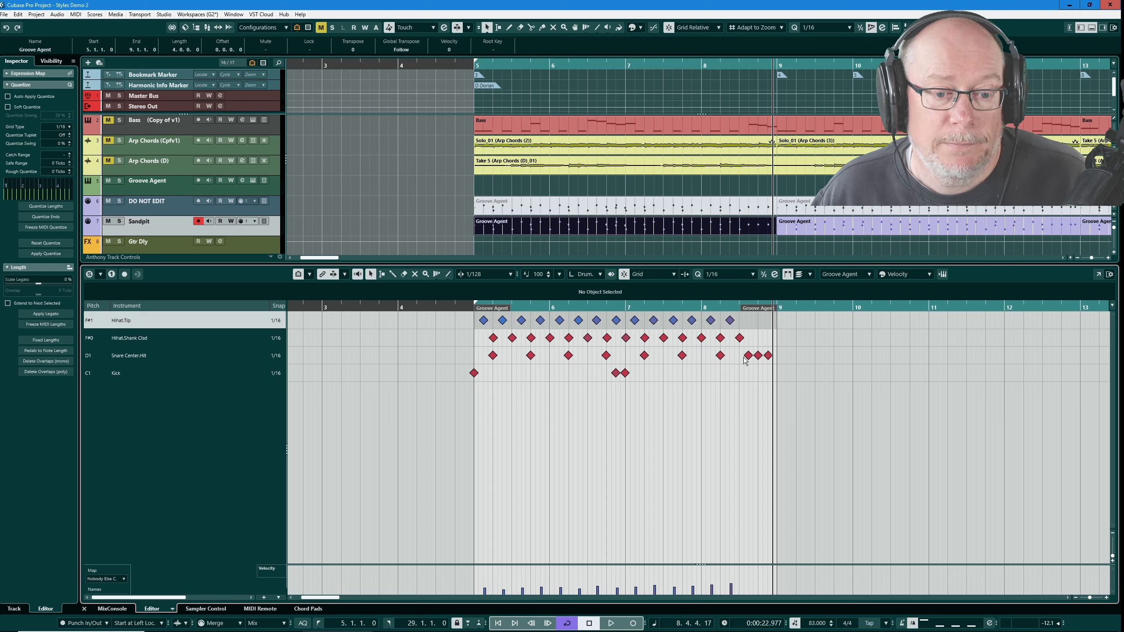
{"action": "key", "text": "3"}
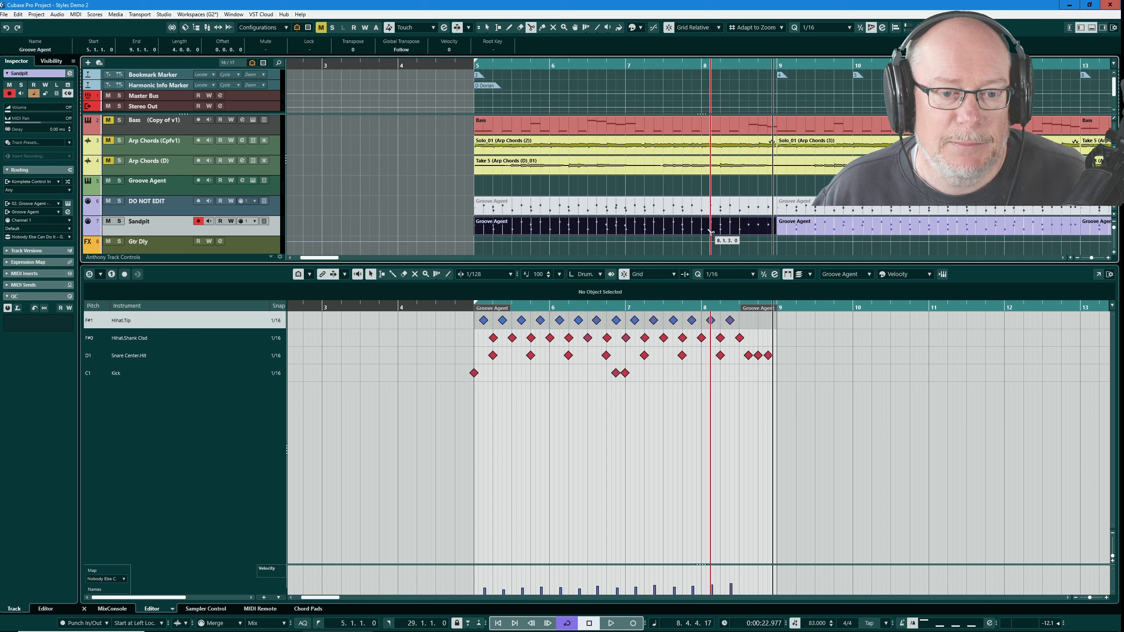
{"action": "left_click", "coordinate": [711, 231]}
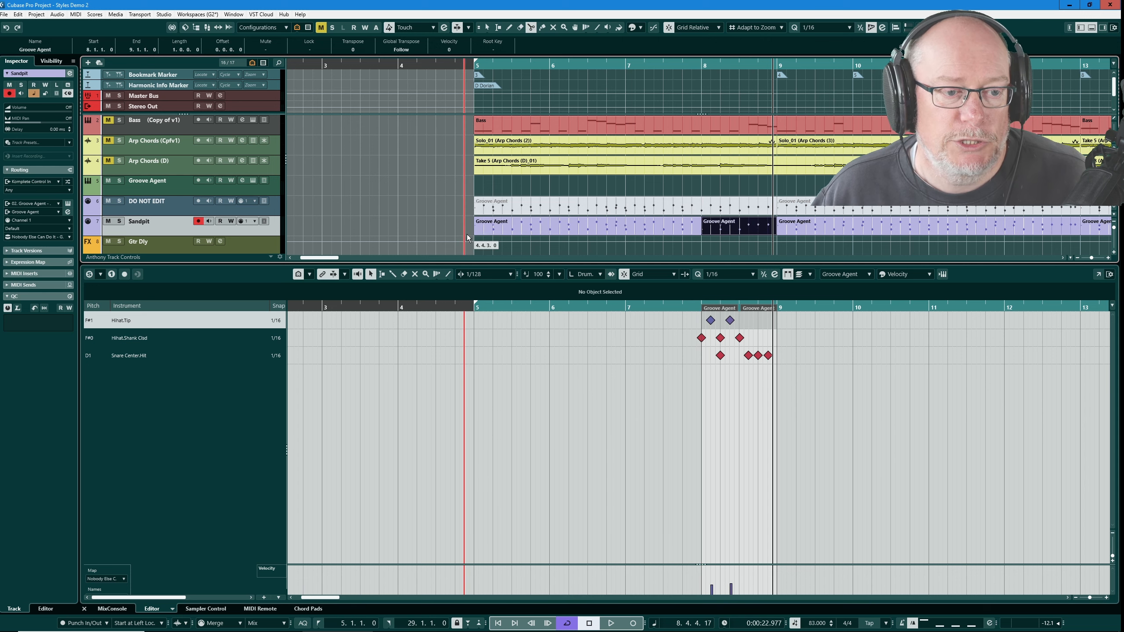
{"action": "key", "text": "1"}
{"action": "left_click_drag", "start_coordinate": [461, 222], "coordinate": [729, 234]}
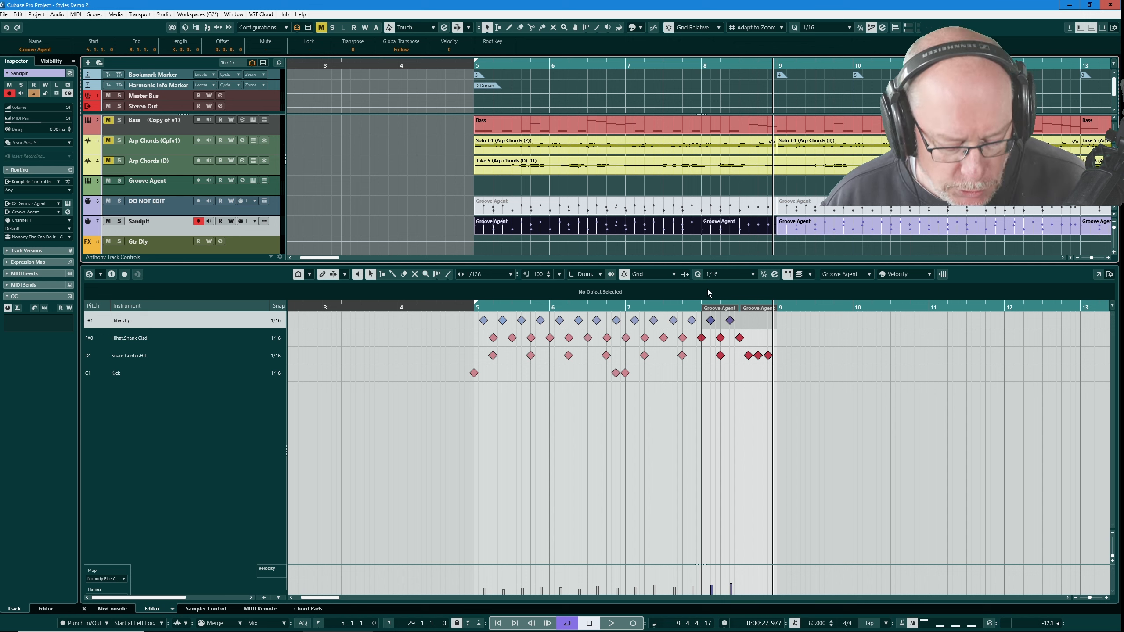
{"action": "key", "text": "ctrl+z"}
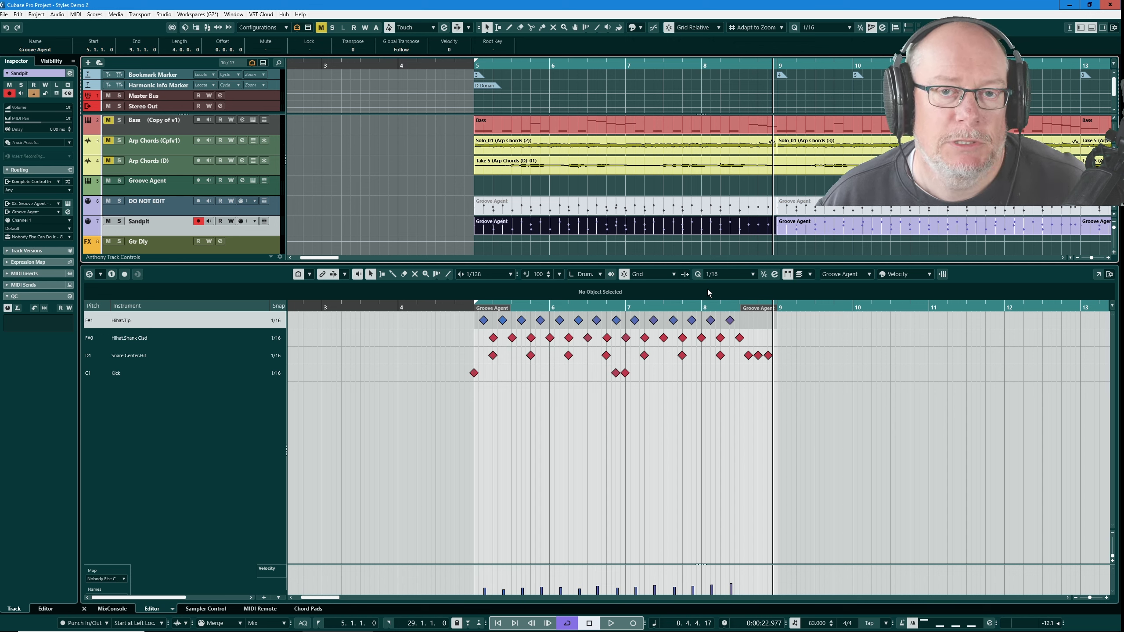
- Select the hi-hat shank note at bar 8 and nudge its start a few ticks earlier
{"action": "left_click", "coordinate": [701, 338]}
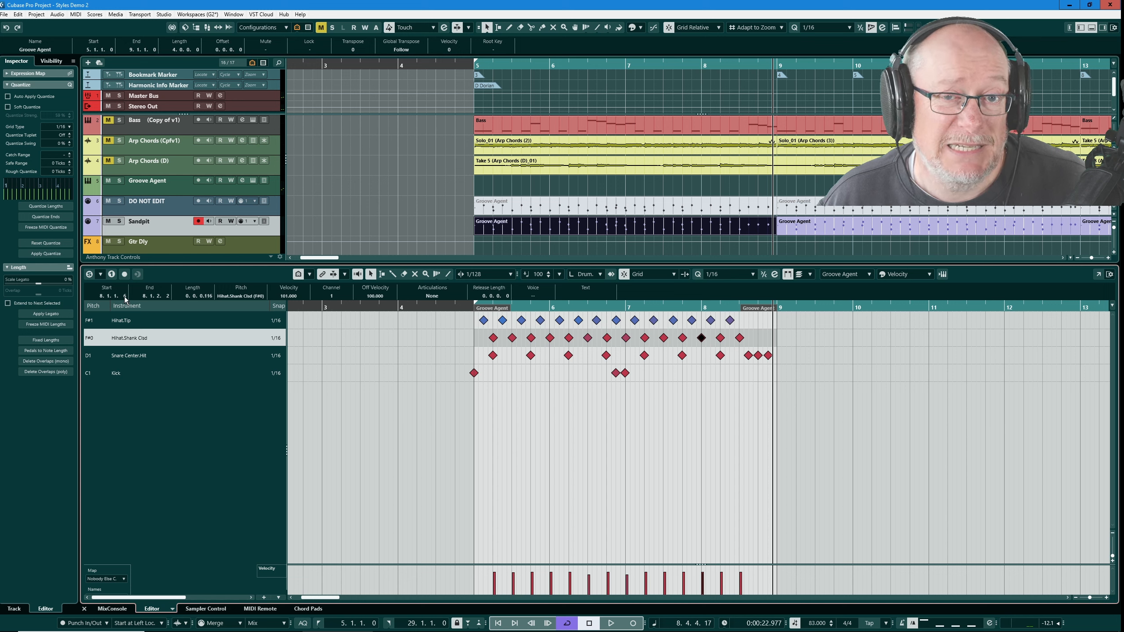
{"action": "scroll", "coordinate": [124, 298], "scroll_direction": "down", "scroll_amount": 6}
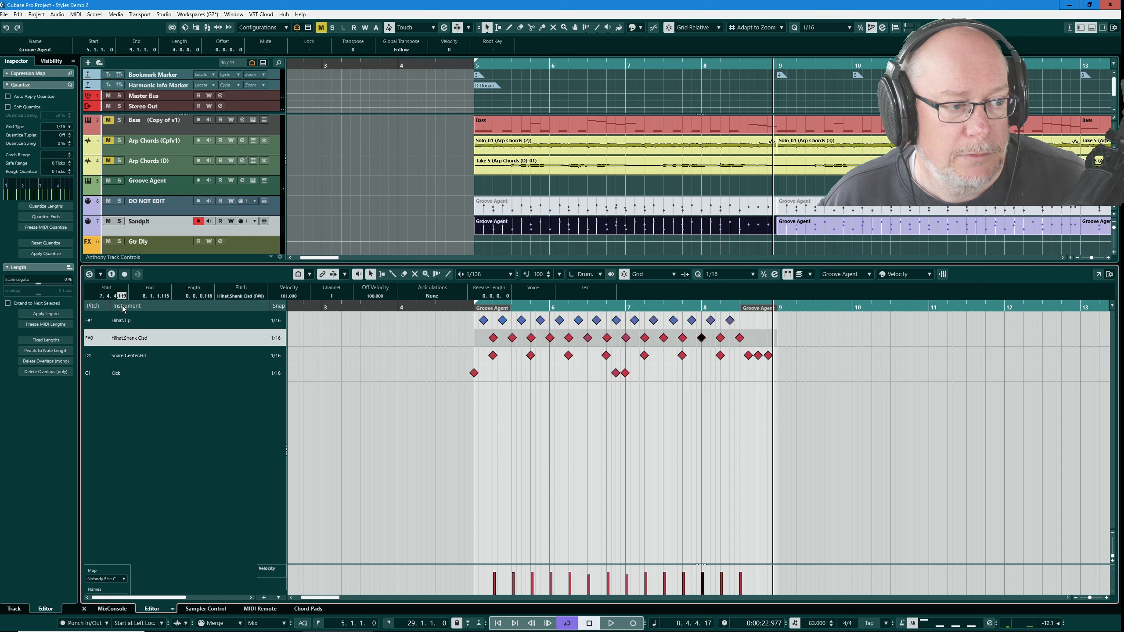
- Try splitting the Sandpit part at bar 8 with the Scissors tool and checking the hi-hat shank note at the split, then undo it
{"action": "scroll", "coordinate": [122, 306], "scroll_direction": "down", "scroll_amount": 1}
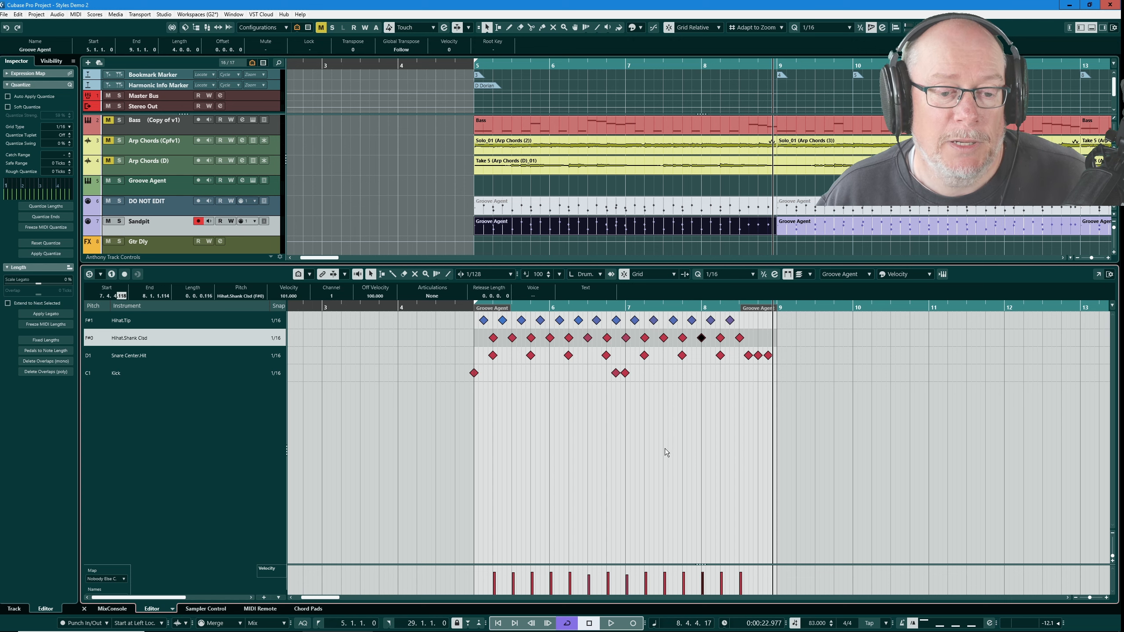
{"action": "right_click", "coordinate": [617, 198]}
{"action": "left_click", "coordinate": [639, 197]}
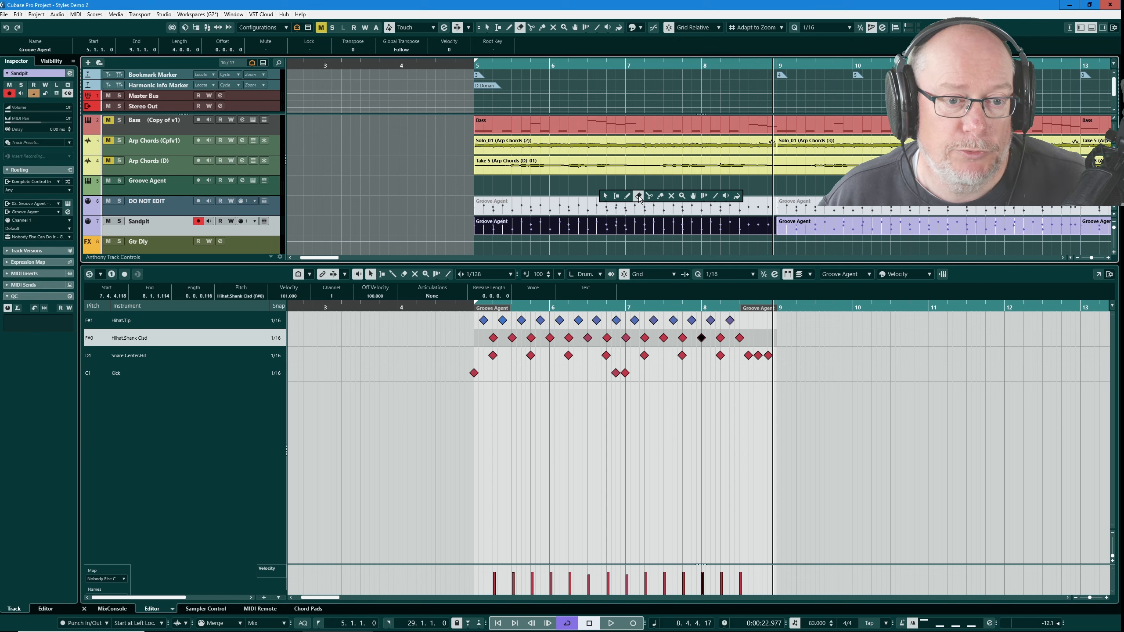
{"action": "left_click", "coordinate": [649, 196]}
{"action": "left_click", "coordinate": [702, 227]}
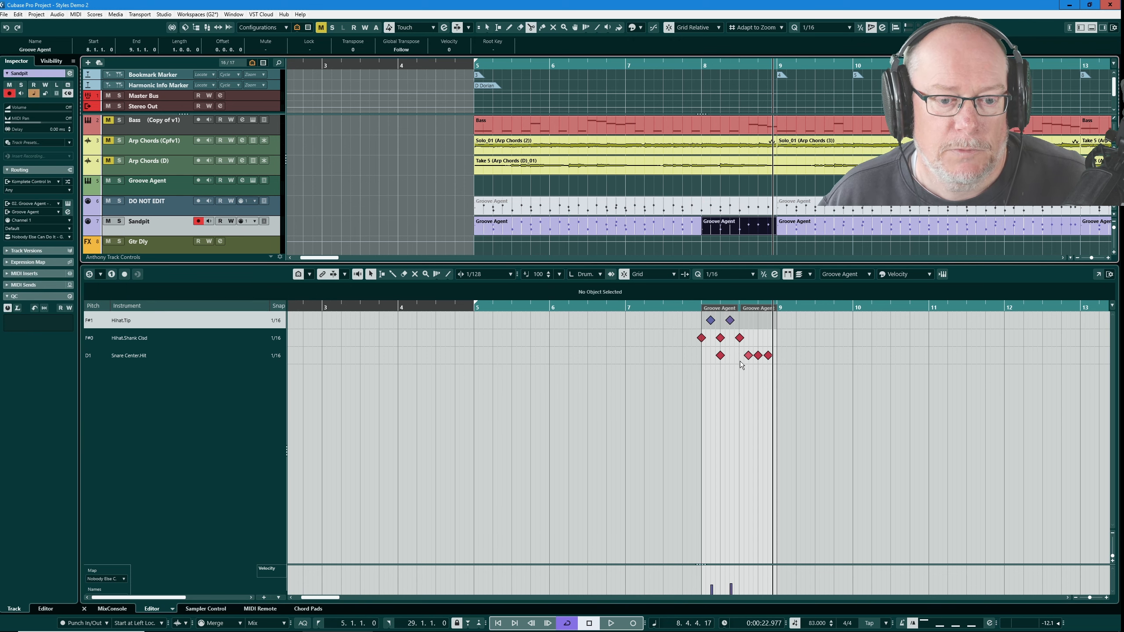
{"action": "key", "text": "1"}
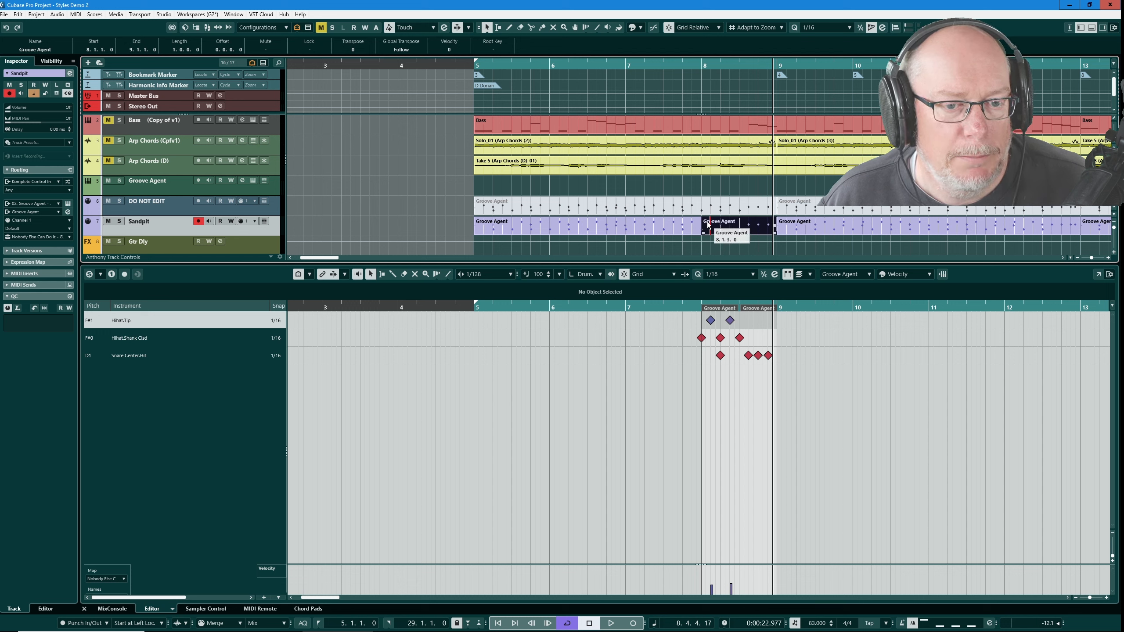
{"action": "left_click", "coordinate": [701, 339]}
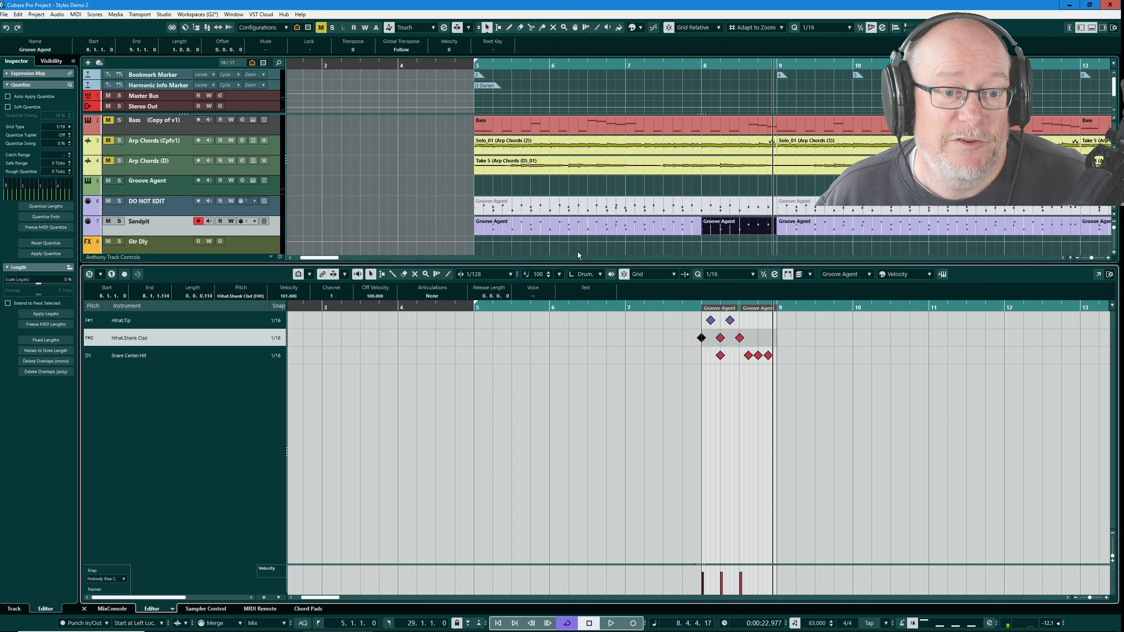
{"action": "left_click", "coordinate": [604, 228]}
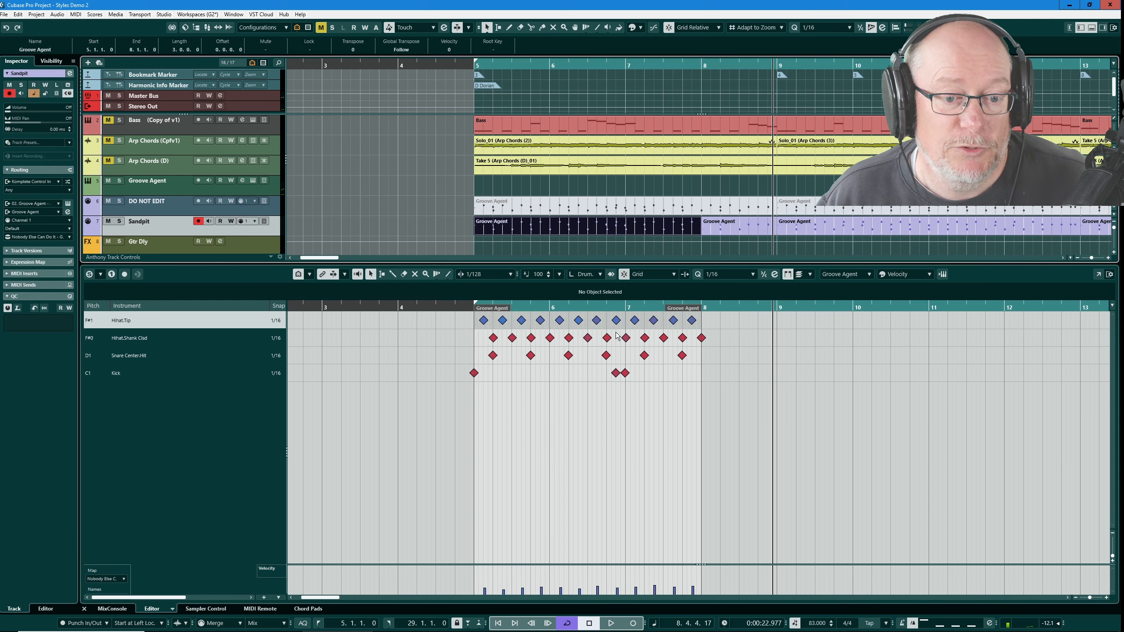
{"action": "left_click", "coordinate": [702, 338]}
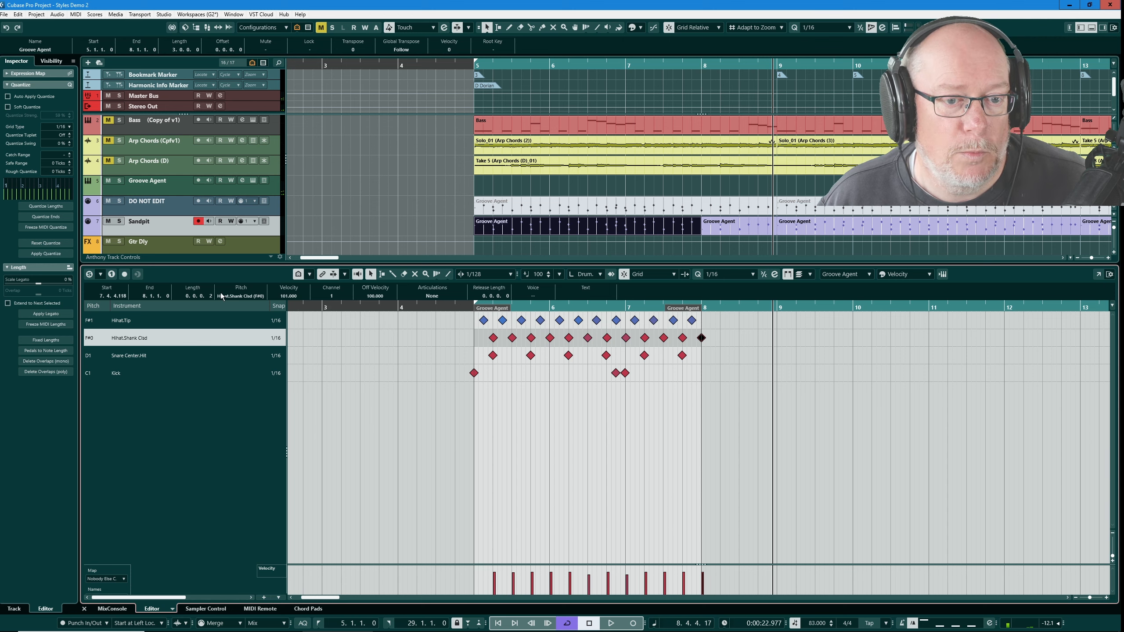
{"action": "left_click", "coordinate": [457, 223]}
{"action": "left_click_drag", "start_coordinate": [456, 223], "coordinate": [755, 226]}
{"action": "scroll", "coordinate": [708, 354], "scroll_direction": "up", "scroll_amount": 8}
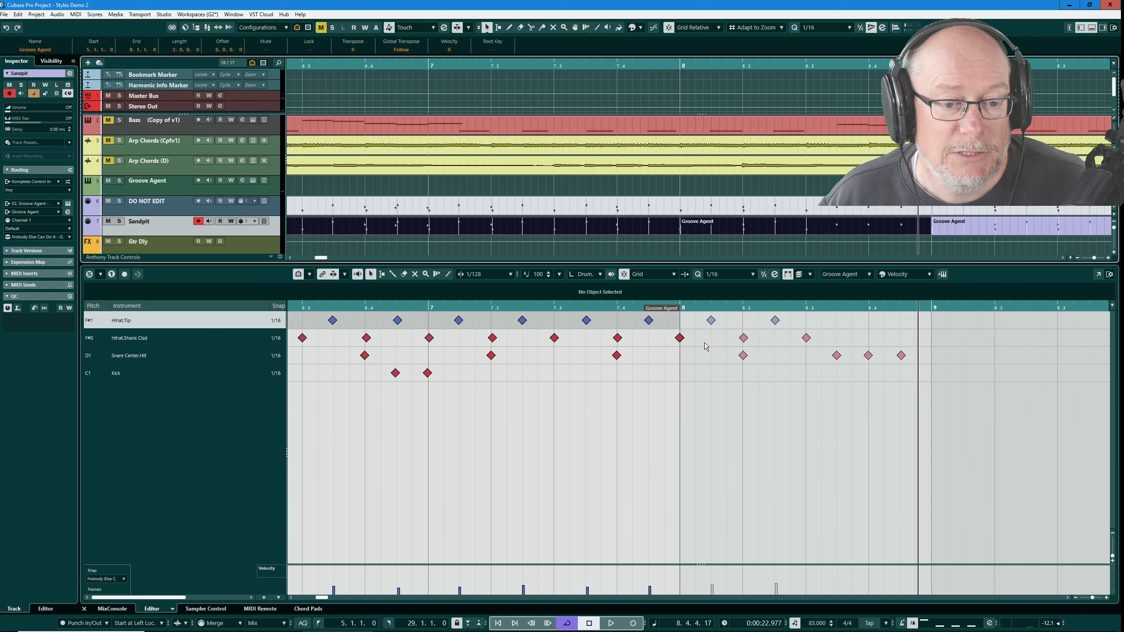
{"action": "scroll", "coordinate": [665, 345], "scroll_direction": "up", "scroll_amount": 4}
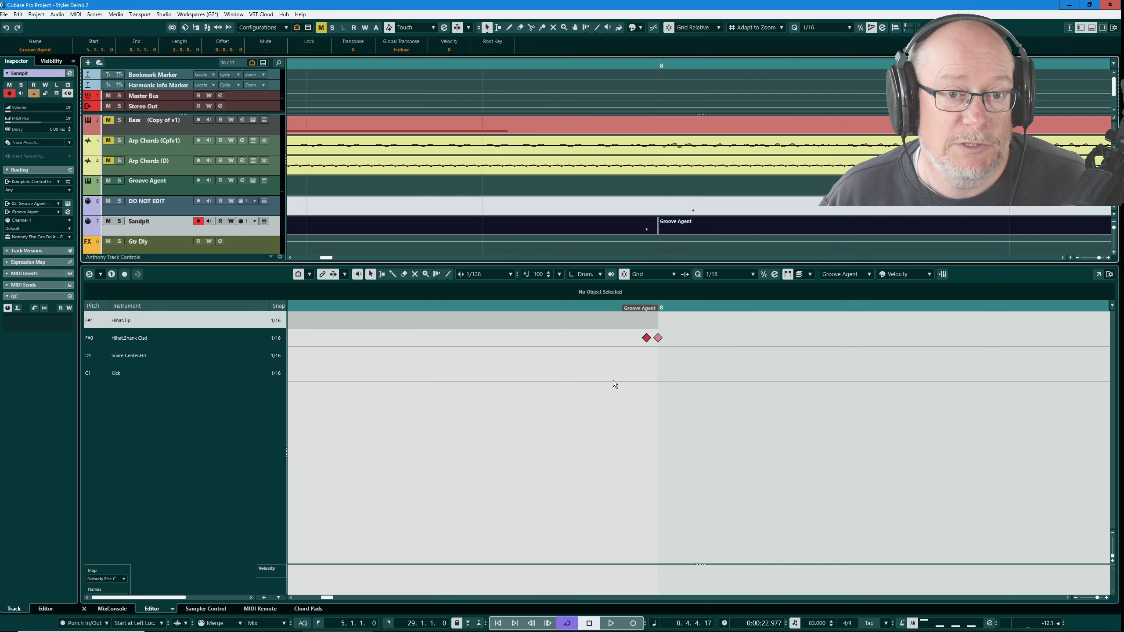
{"action": "scroll", "coordinate": [621, 386], "scroll_direction": "down", "scroll_amount": 6}
{"action": "scroll", "coordinate": [621, 384], "scroll_direction": "down", "scroll_amount": 3}
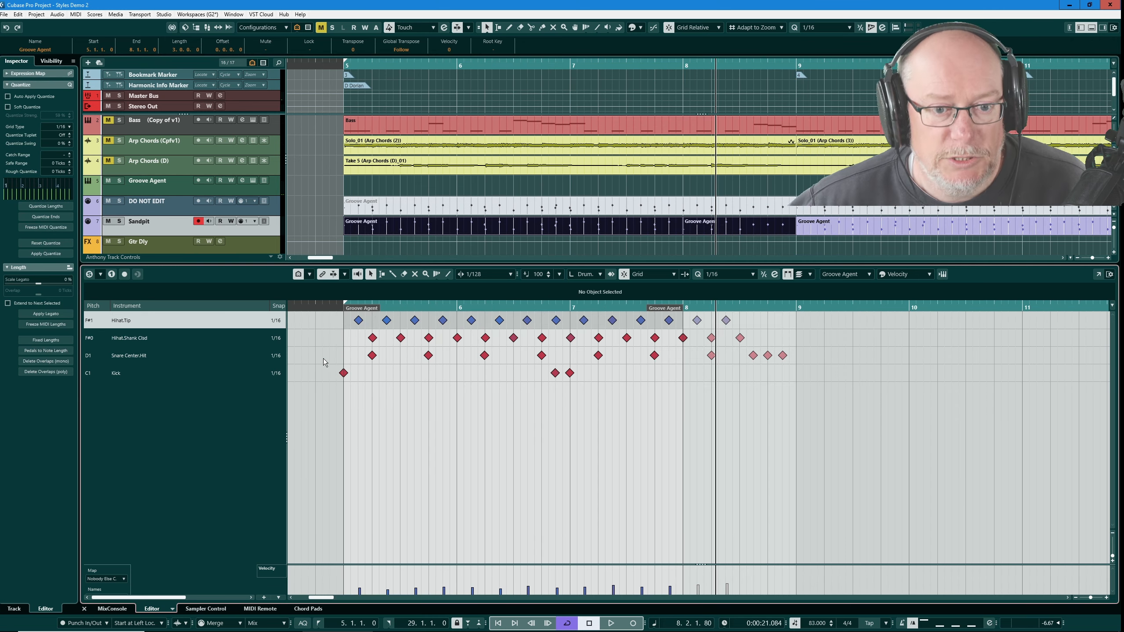
{"action": "key", "text": "ctrl+z"}
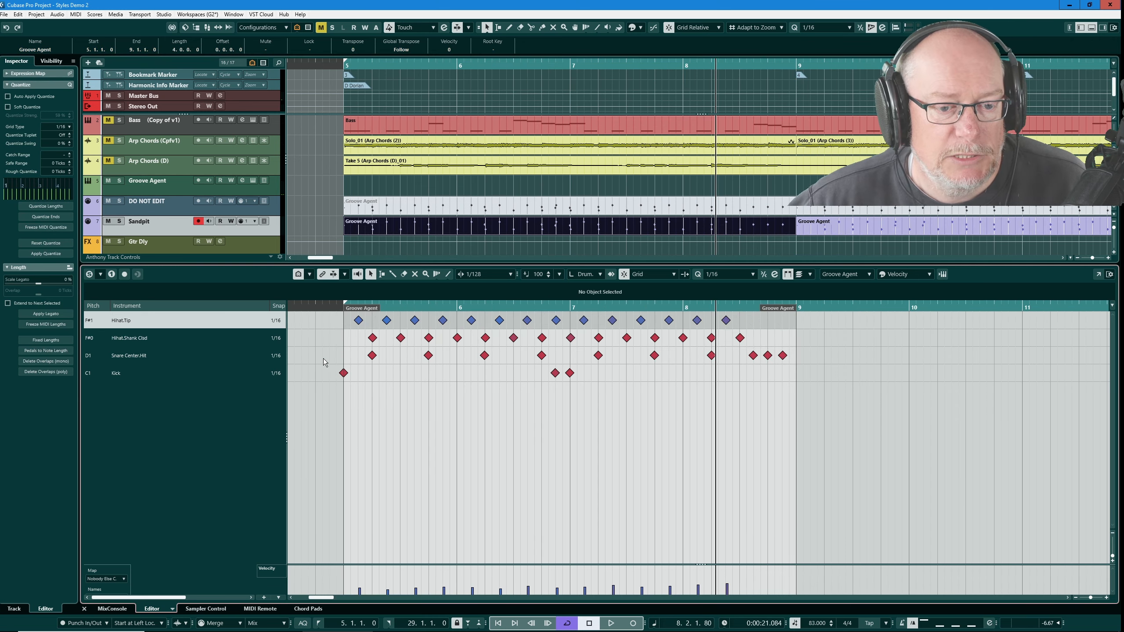
- Select the Sandpit notes near bar ends by applying the Logical Editor preset Select Notes Near End Of Bar
{"action": "scroll", "coordinate": [692, 352], "scroll_direction": "up", "scroll_amount": 6}
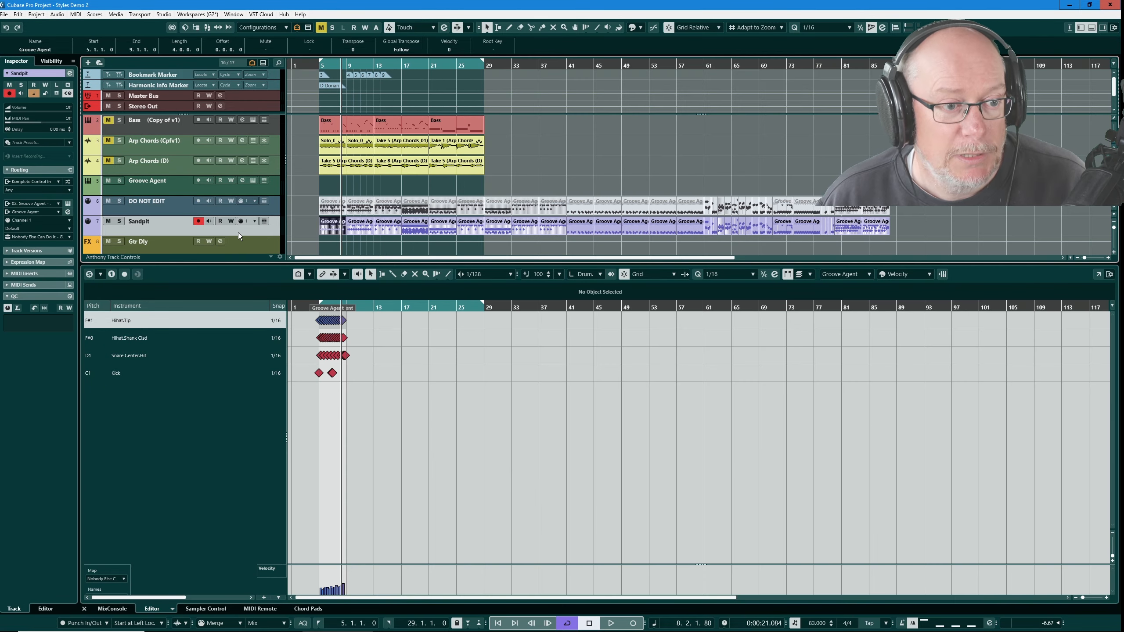
{"action": "left_click", "coordinate": [238, 232]}
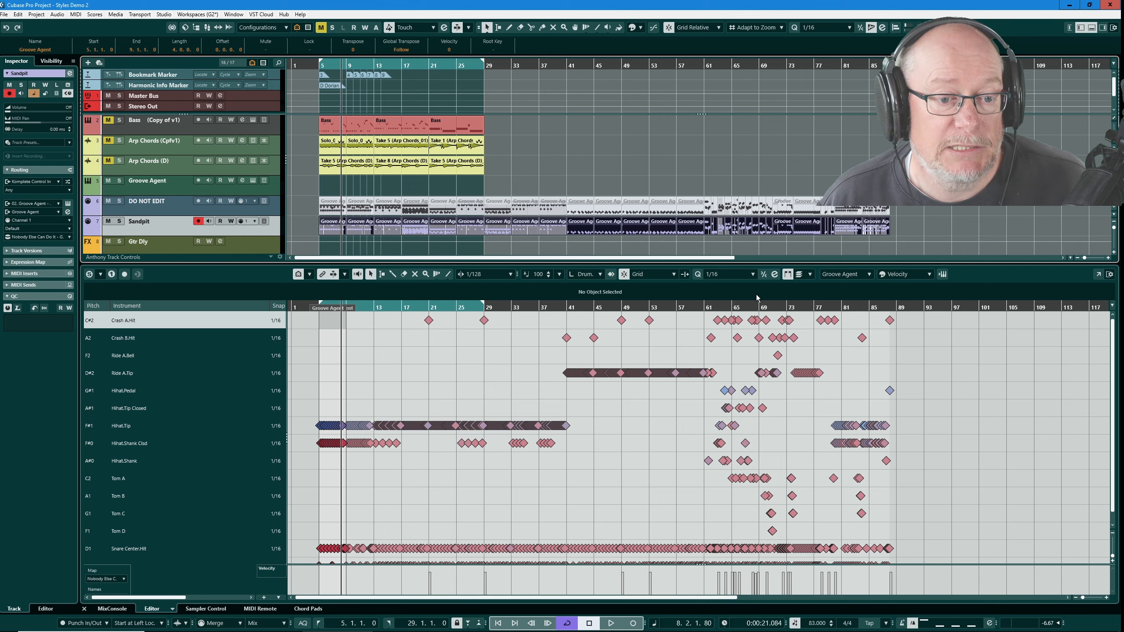
{"action": "key", "text": "ctrl+l"}
{"action": "left_click_drag", "start_coordinate": [885, 135], "coordinate": [618, 189]}
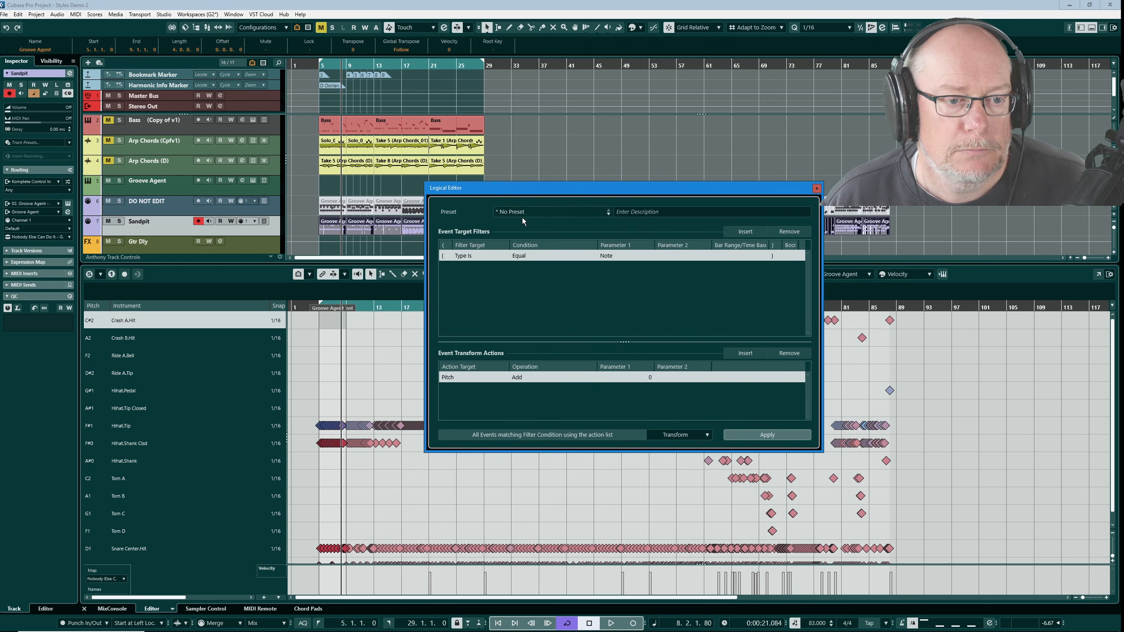
{"action": "left_click", "coordinate": [519, 213]}
{"action": "left_click", "coordinate": [510, 281]}
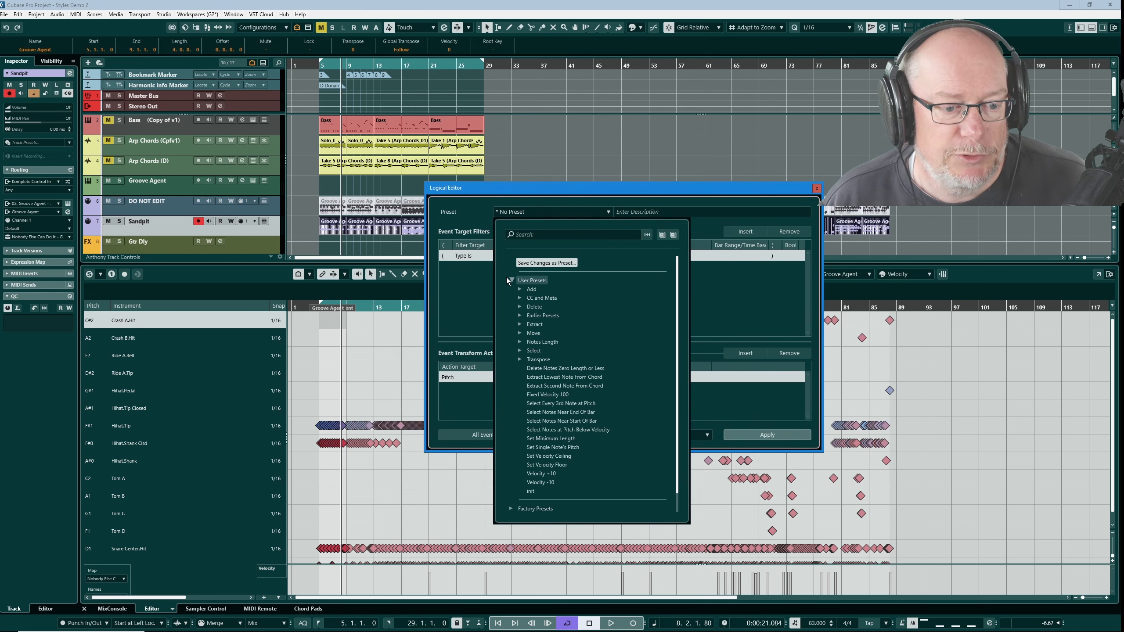
{"action": "left_click", "coordinate": [566, 412]}
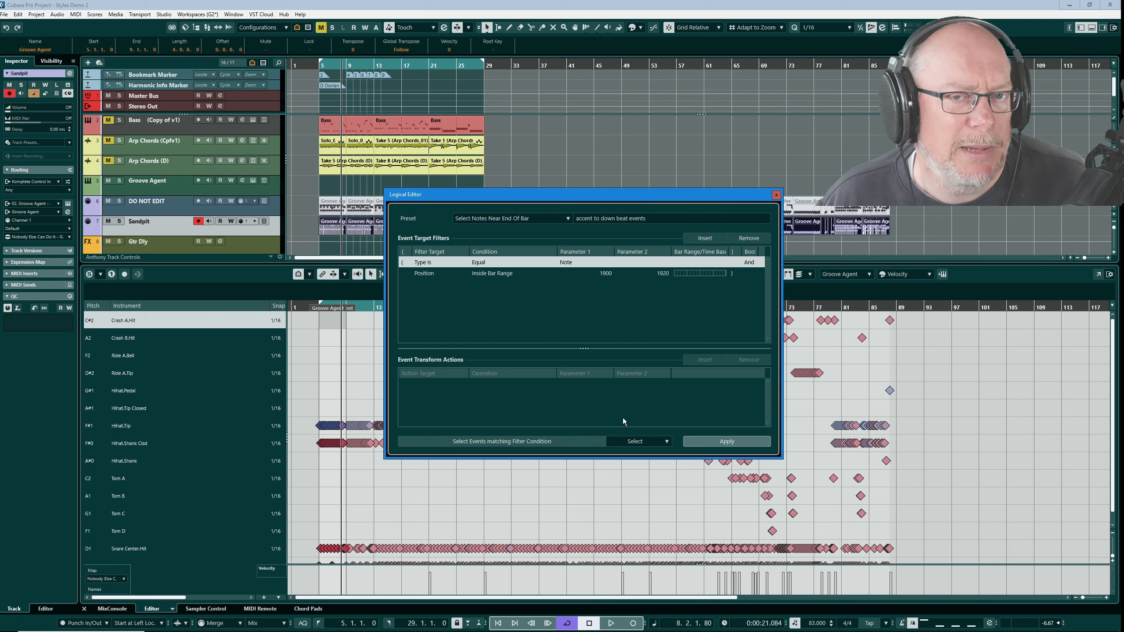
{"action": "left_click", "coordinate": [726, 442]}
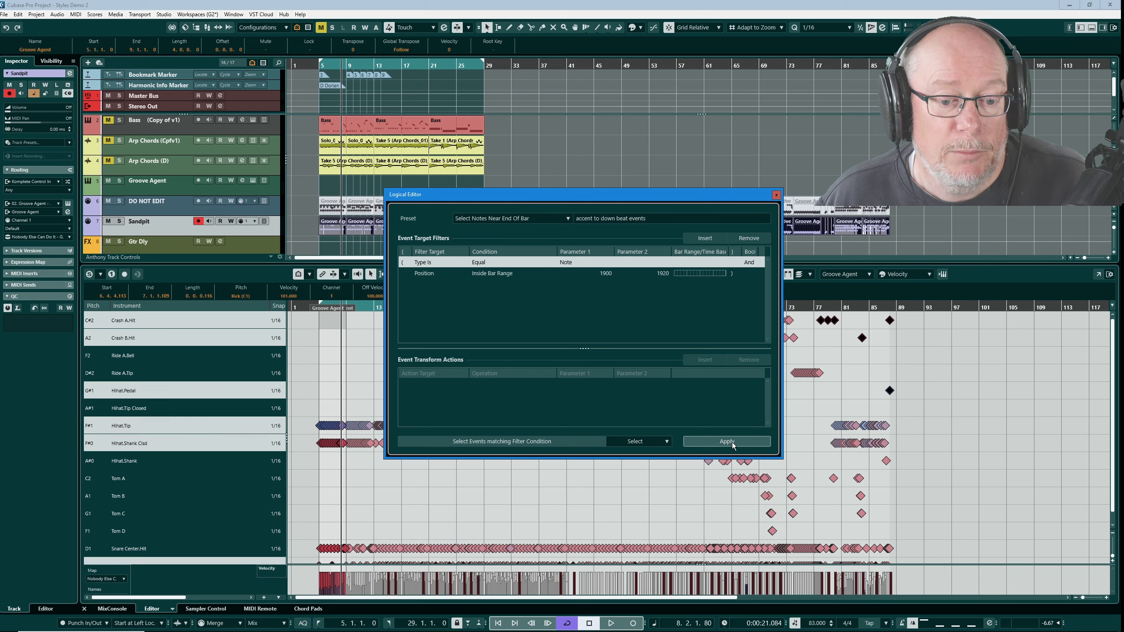
{"action": "left_click", "coordinate": [777, 195]}
- Examine the selected Sandpit notes across bars 60 to 75, enlarging the editor area
{"action": "scroll", "coordinate": [668, 383], "scroll_direction": "up", "scroll_amount": 3}
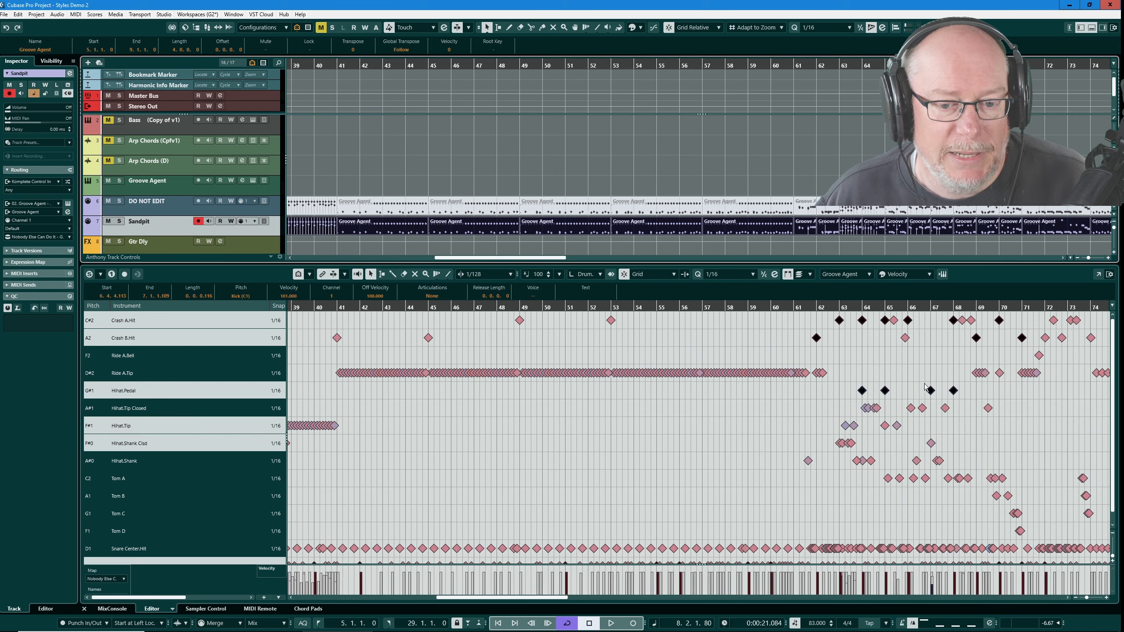
{"action": "scroll", "coordinate": [1000, 372], "scroll_direction": "up", "scroll_amount": 3}
{"action": "scroll", "coordinate": [1003, 374], "scroll_direction": "up", "scroll_amount": 1}
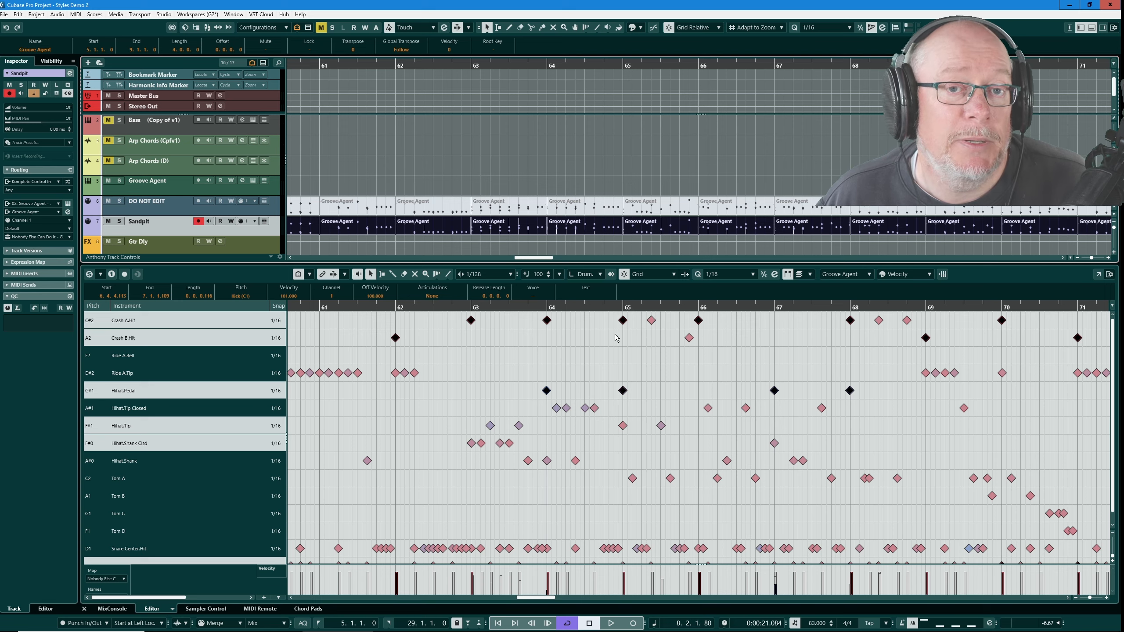
{"action": "scroll", "coordinate": [610, 414], "scroll_direction": "down", "scroll_amount": 10}
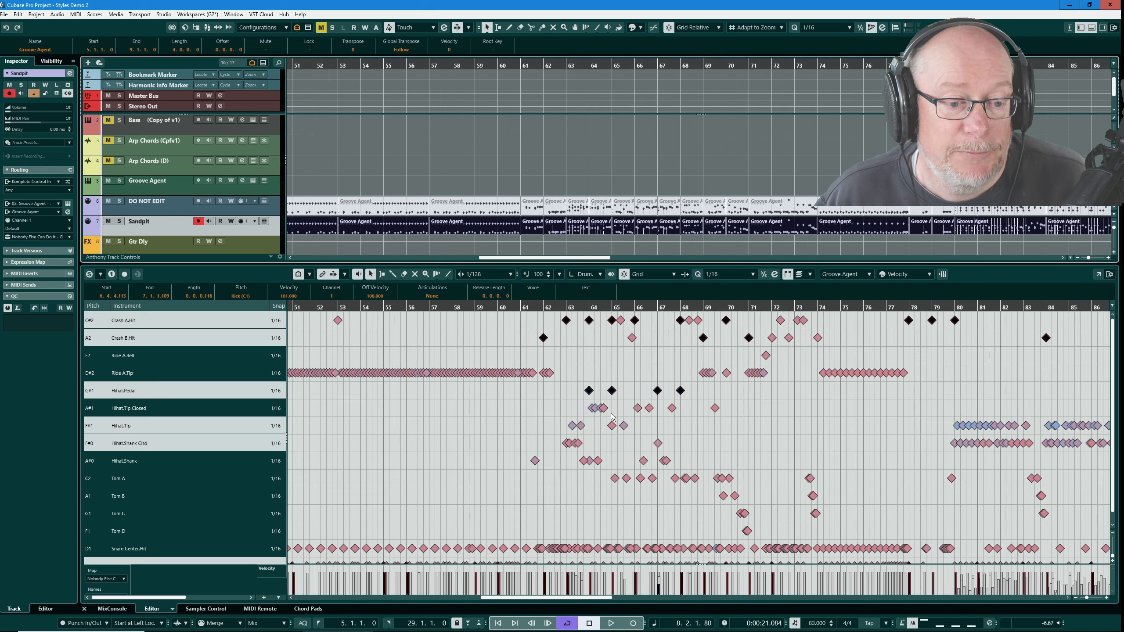
{"action": "scroll", "coordinate": [297, 421], "scroll_direction": "up", "scroll_amount": 10}
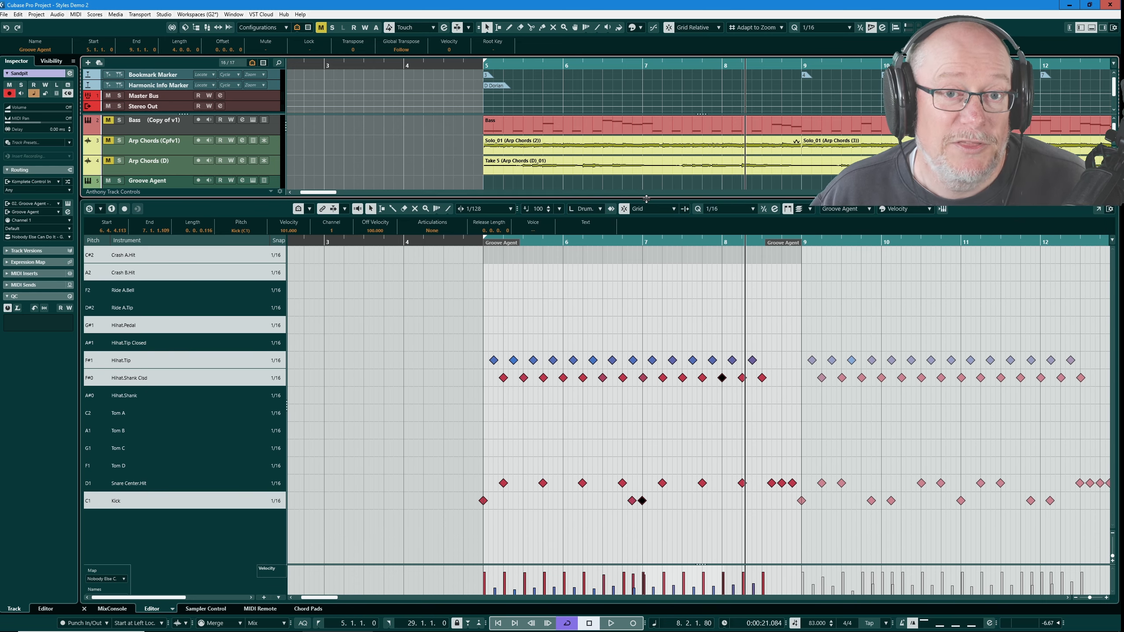
{"action": "left_click_drag", "start_coordinate": [647, 199], "coordinate": [647, 198]}
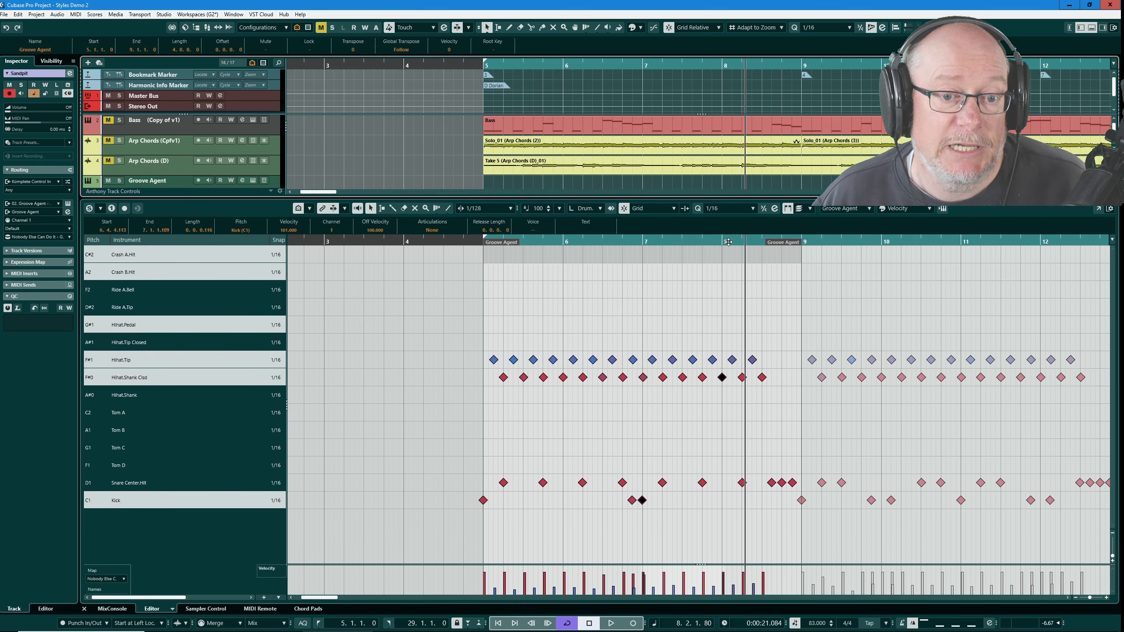
{"action": "scroll", "coordinate": [734, 156], "scroll_direction": "down", "scroll_amount": 3}
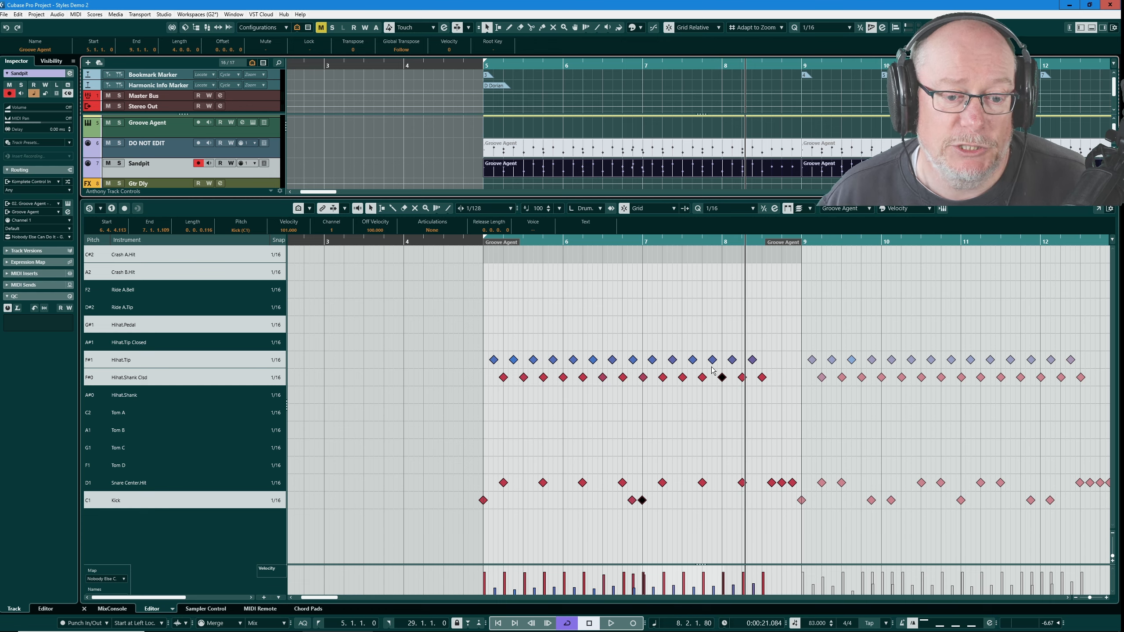
- Select the hi-hat shank note at bar 8 and reapply the Select Notes Near End Of Bar preset to the Sandpit track
{"action": "left_click", "coordinate": [722, 377]}
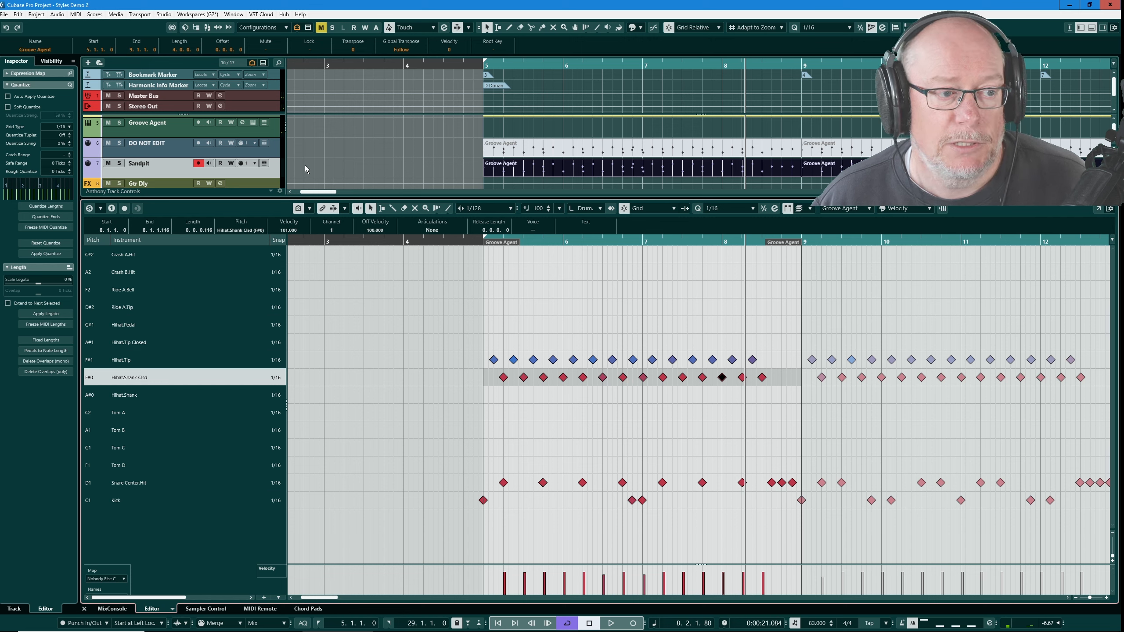
{"action": "left_click", "coordinate": [260, 177]}
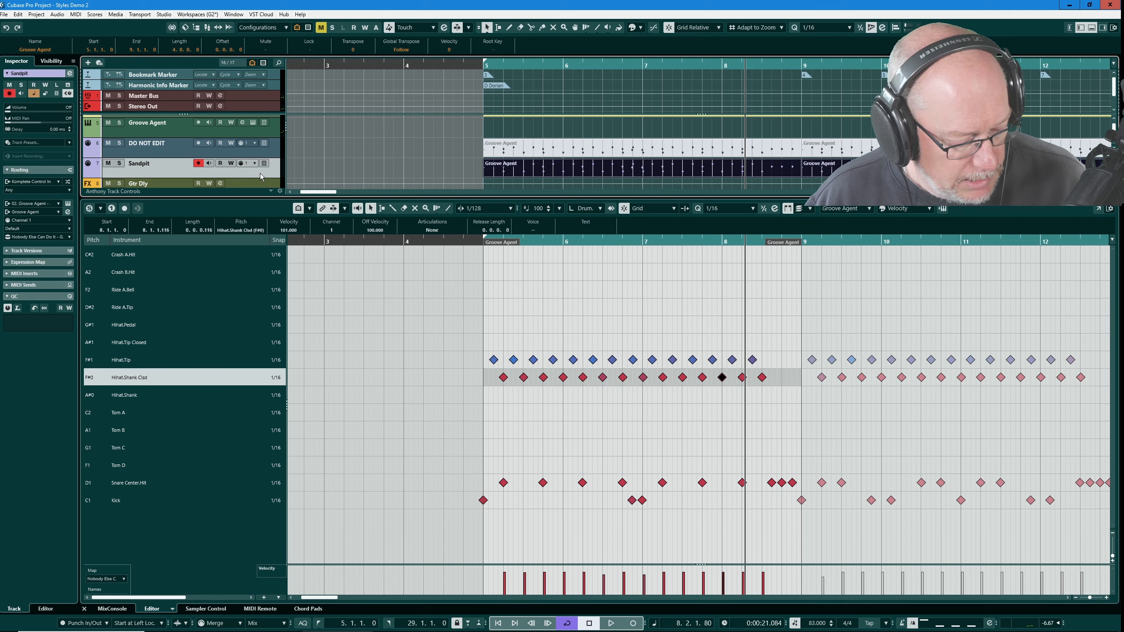
{"action": "key", "text": "ctrl+l"}
{"action": "left_click", "coordinate": [701, 442]}
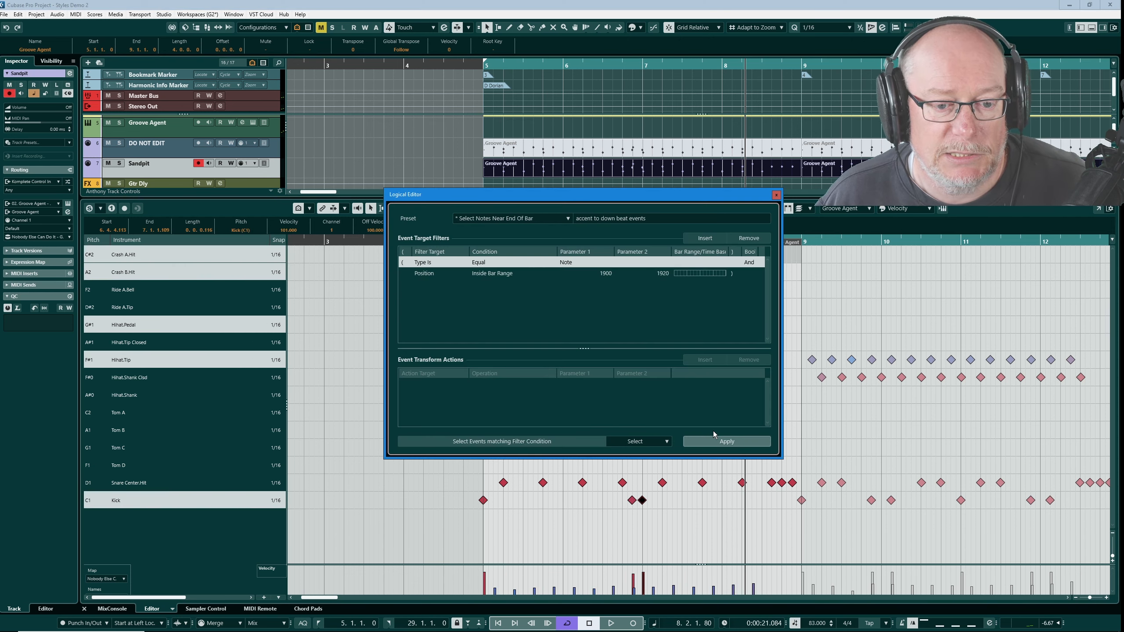
{"action": "left_click", "coordinate": [777, 195]}
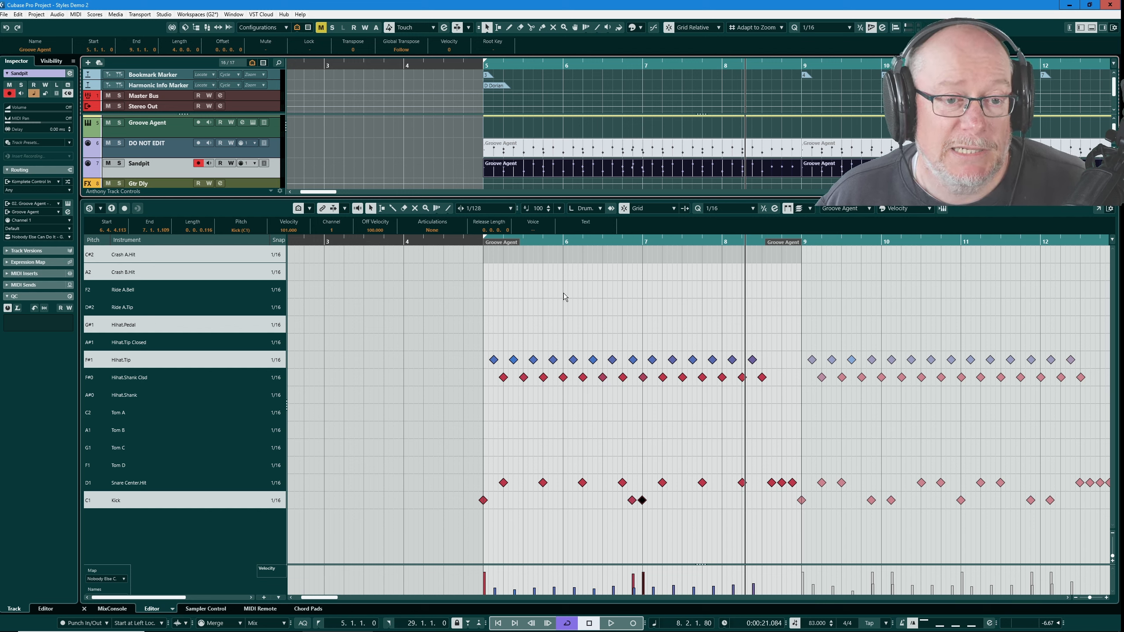
- Split the Sandpit part at the start of bar 6 with the Scissors tool
{"action": "key", "text": "3"}
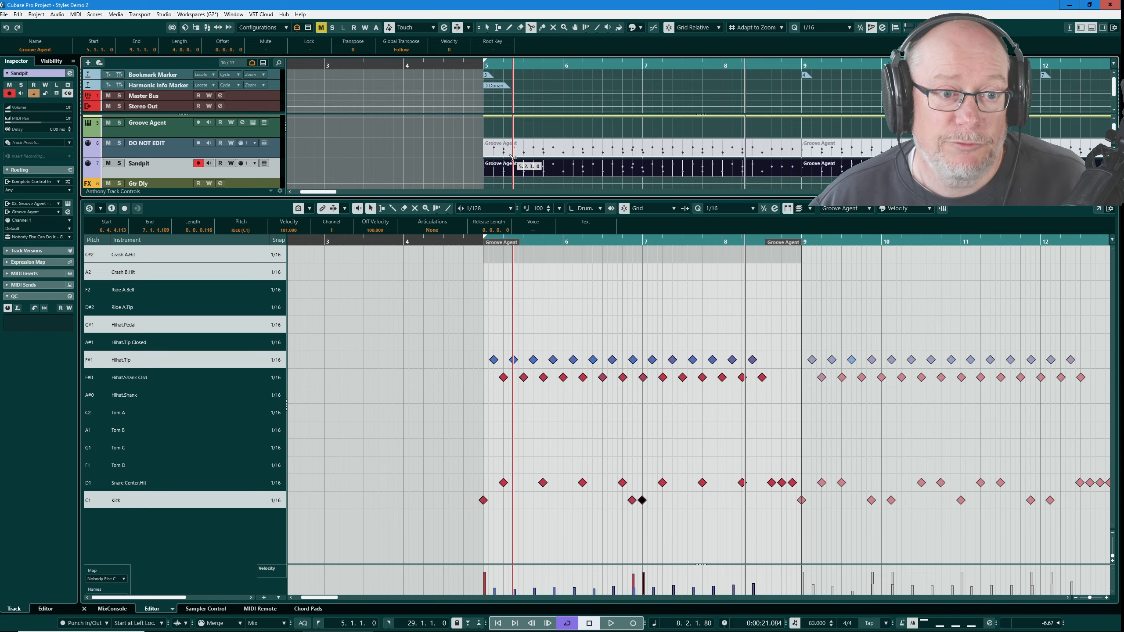
{"action": "scroll", "coordinate": [502, 162], "scroll_direction": "down", "scroll_amount": 7}
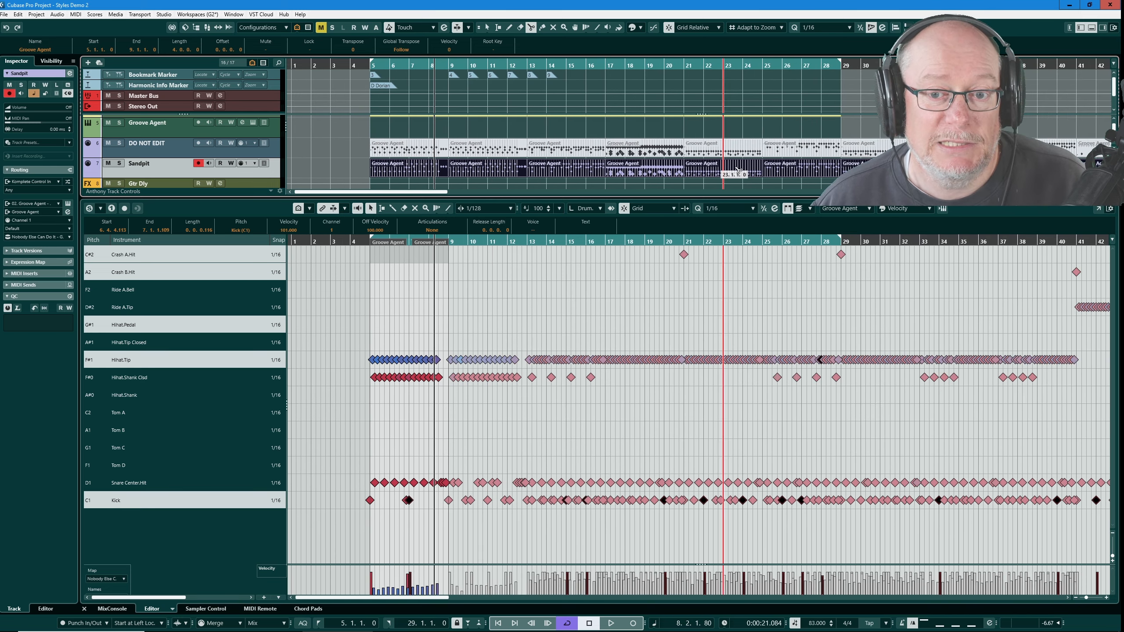
{"action": "scroll", "coordinate": [738, 170], "scroll_direction": "down", "scroll_amount": 4}
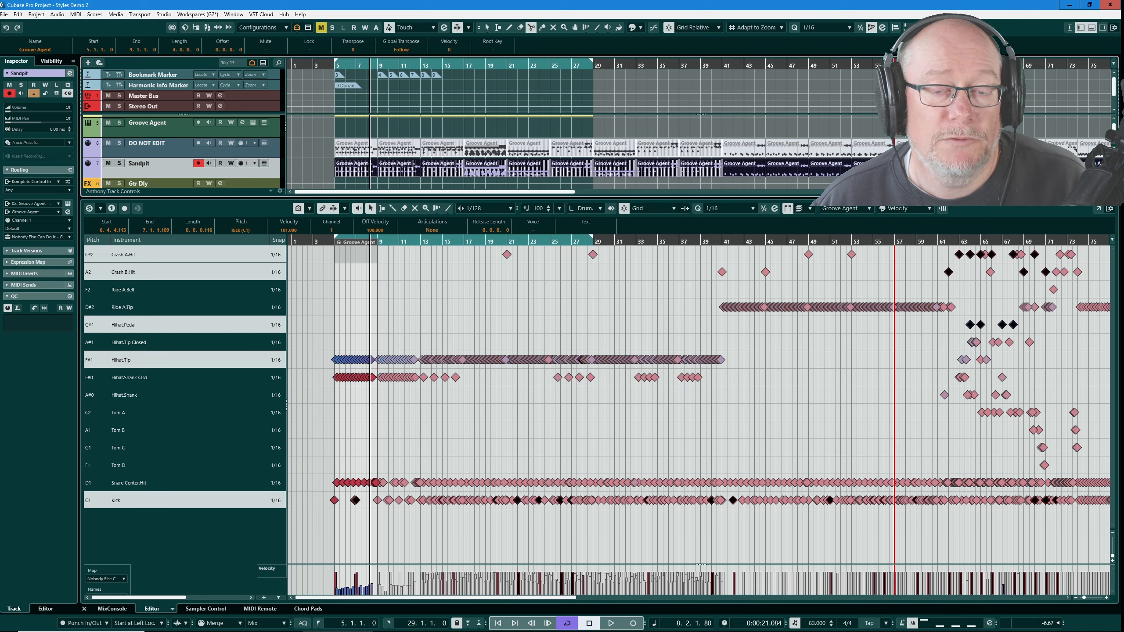
{"action": "scroll", "coordinate": [316, 168], "scroll_direction": "up", "scroll_amount": 6}
{"action": "scroll", "coordinate": [367, 168], "scroll_direction": "up", "scroll_amount": 4}
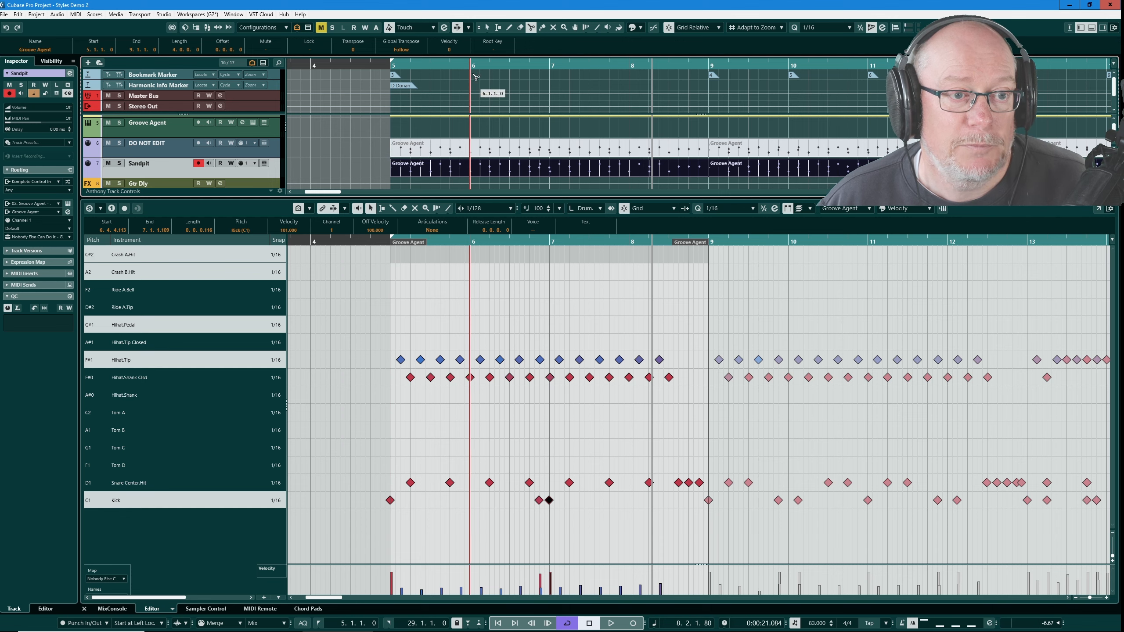
{"action": "left_click", "coordinate": [470, 174]}
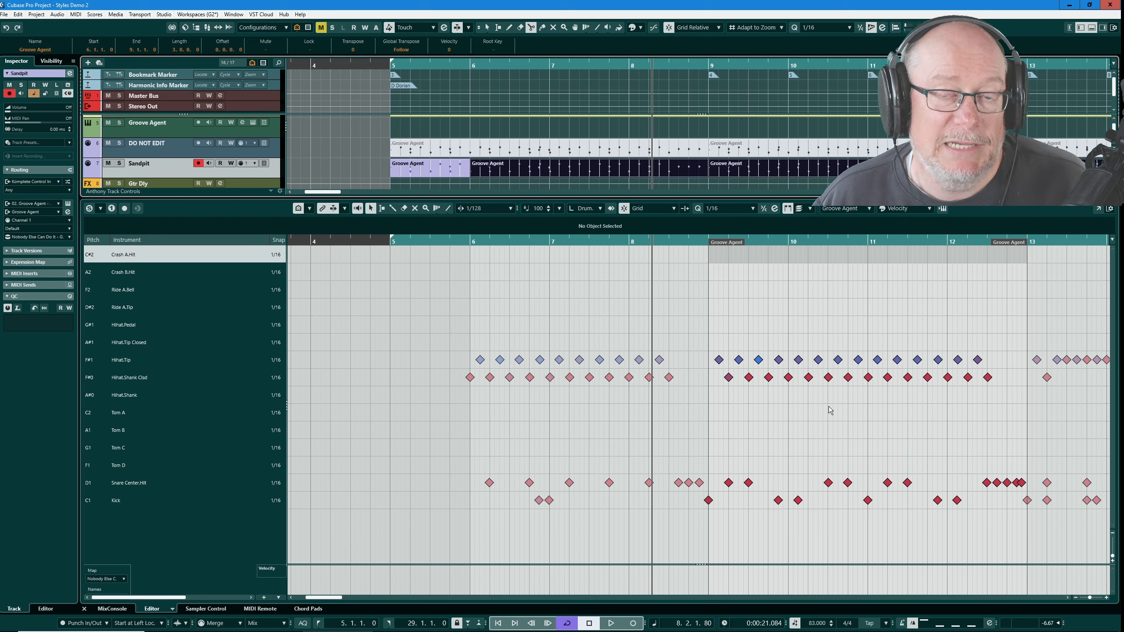
- Apply the Select Notes Near End Of Bar logical preset again to the split Sandpit parts
{"action": "key", "text": "ctrl+l"}
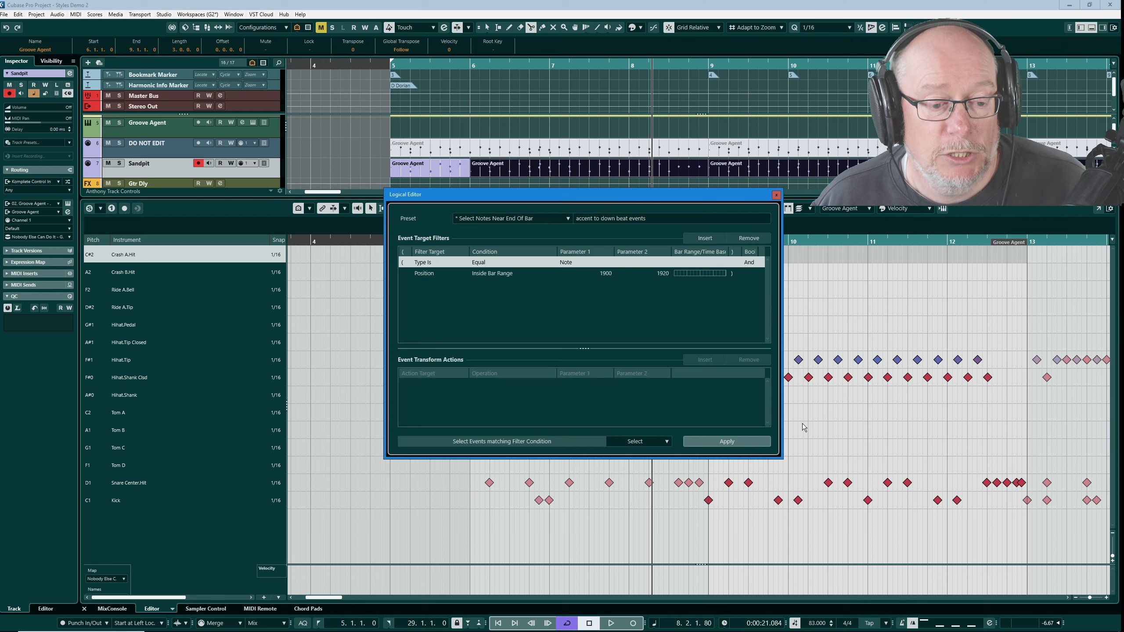
{"action": "left_click", "coordinate": [731, 443]}
{"action": "left_click", "coordinate": [776, 195]}
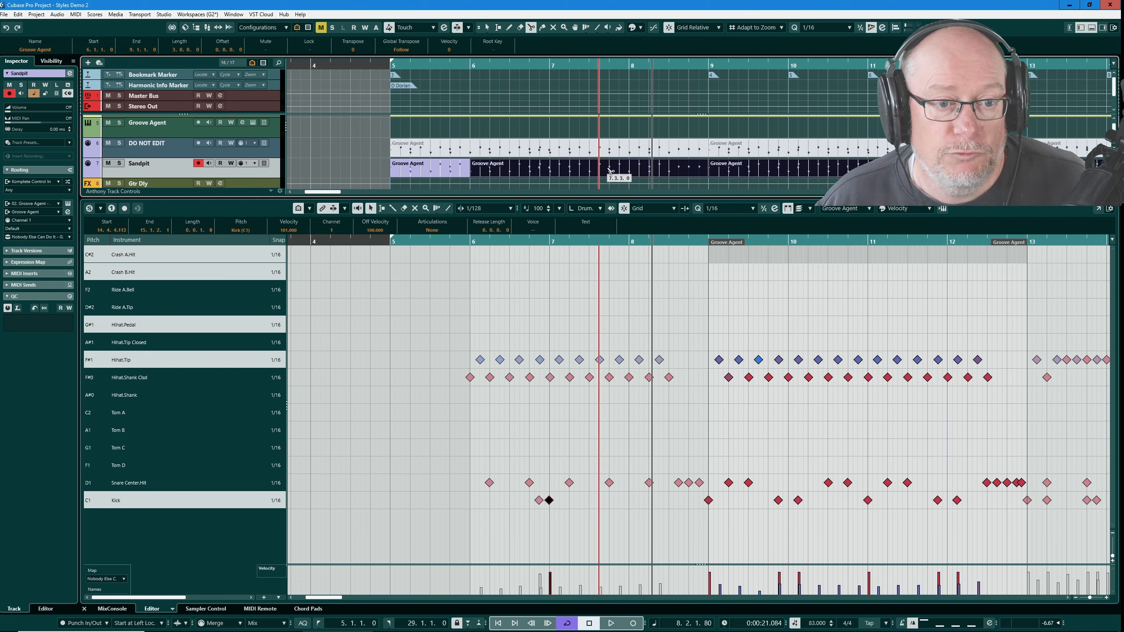
{"action": "left_click", "coordinate": [634, 171]}
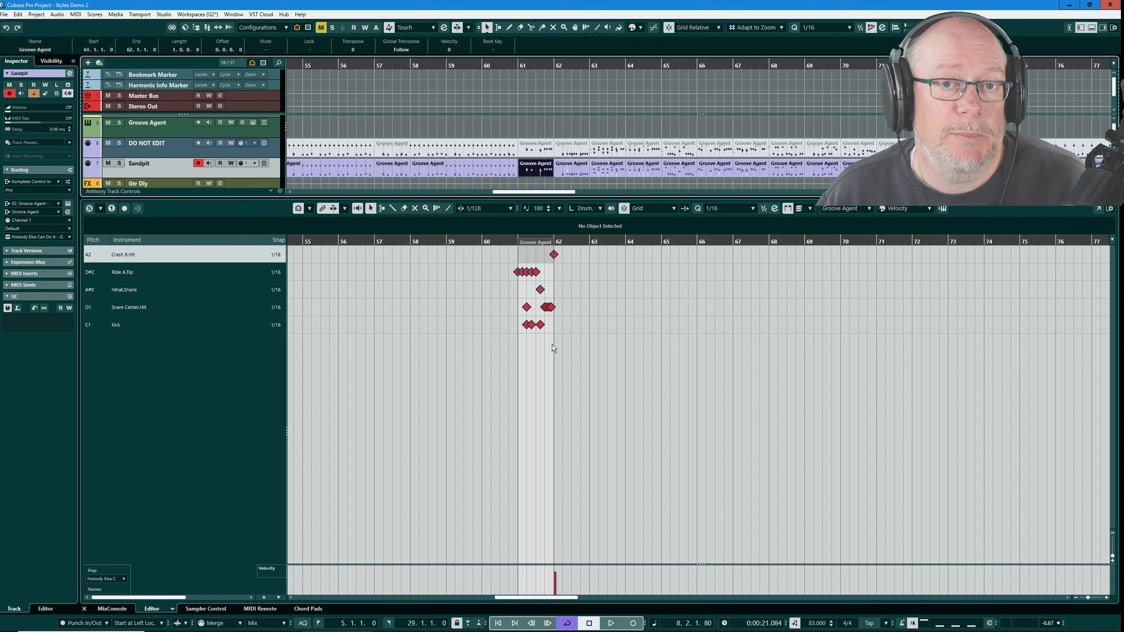
- Add a MIDI track named "Hats Only" routed to Groove Agent
{"action": "key", "text": "shift+f"}
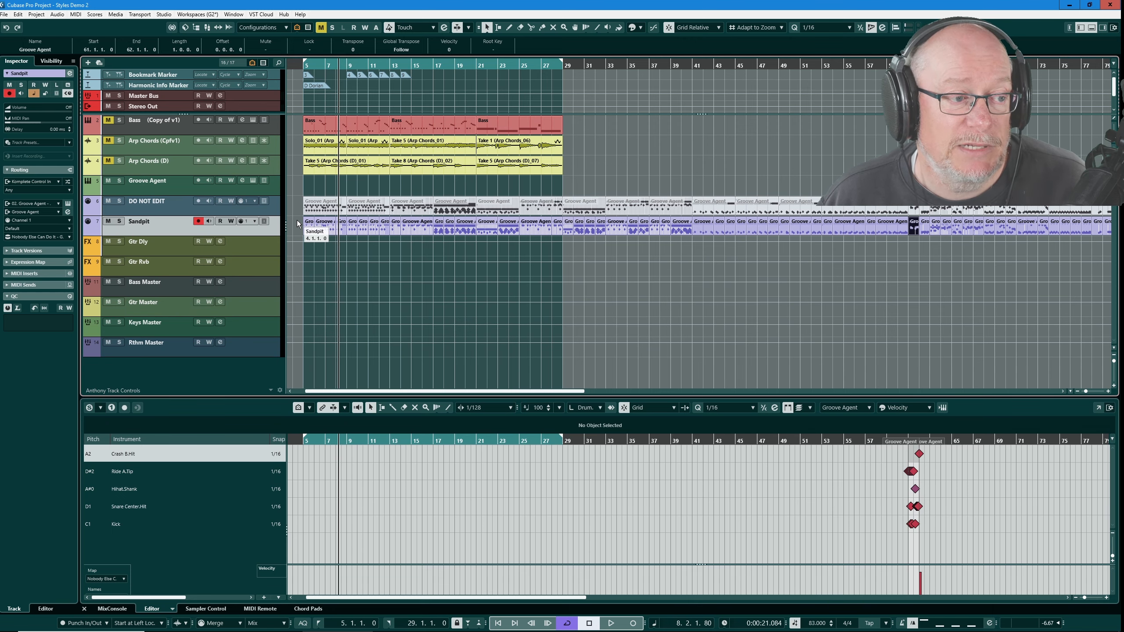
{"action": "key", "text": "shift+h"}
{"action": "left_click", "coordinate": [88, 63]}
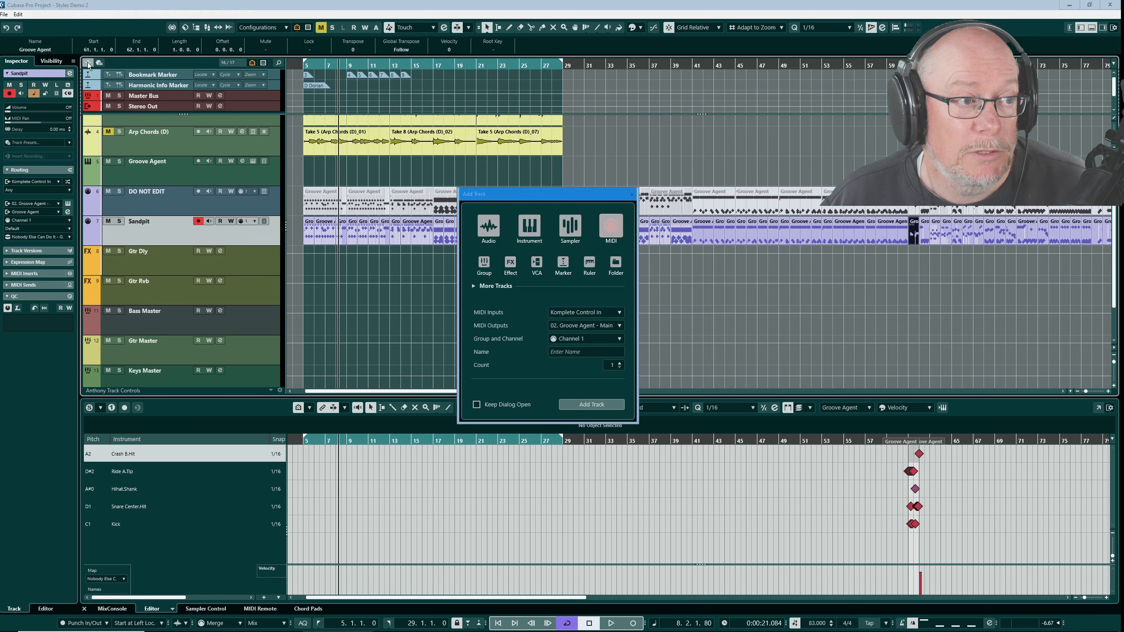
{"action": "left_click", "coordinate": [571, 353]}
{"action": "type", "text": "Hats "}
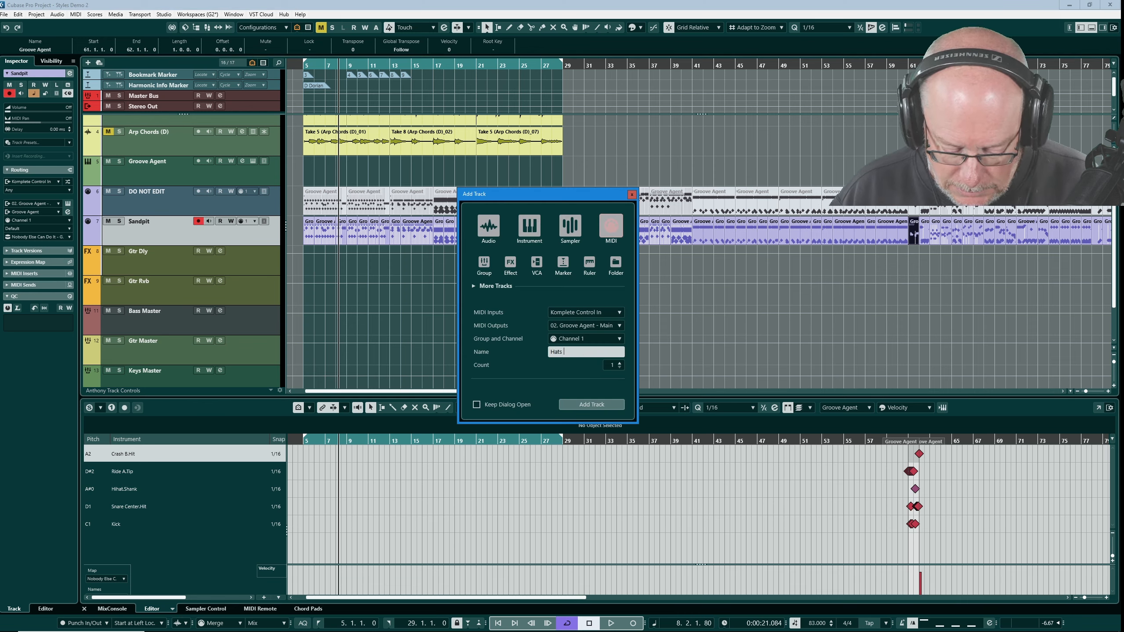
{"action": "type", "text": "Only"}
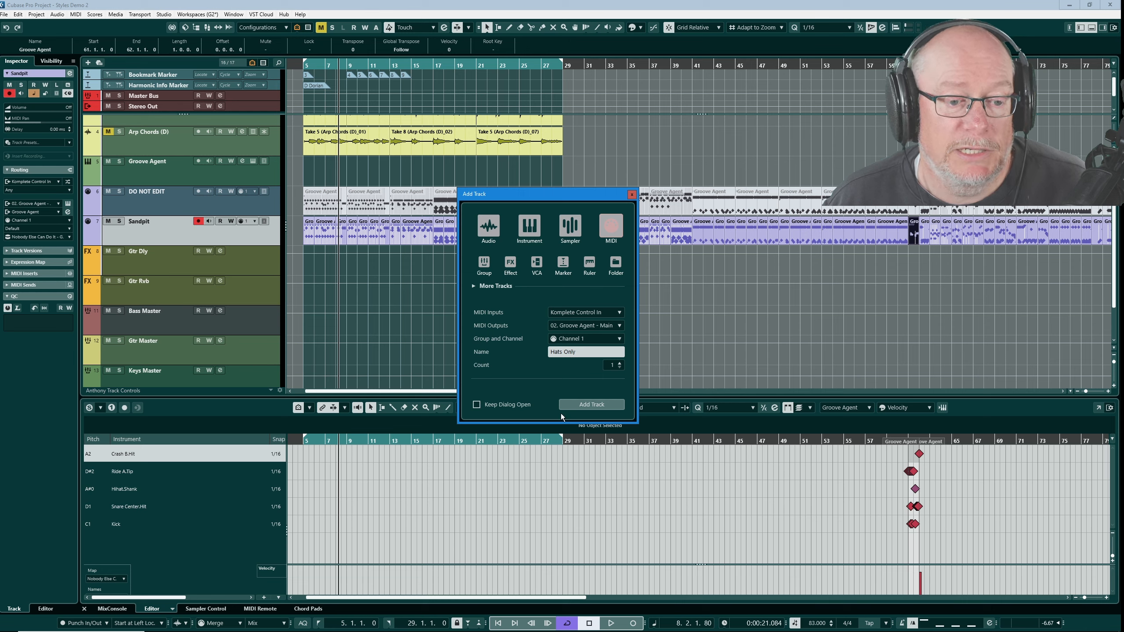
{"action": "left_click", "coordinate": [573, 405]}
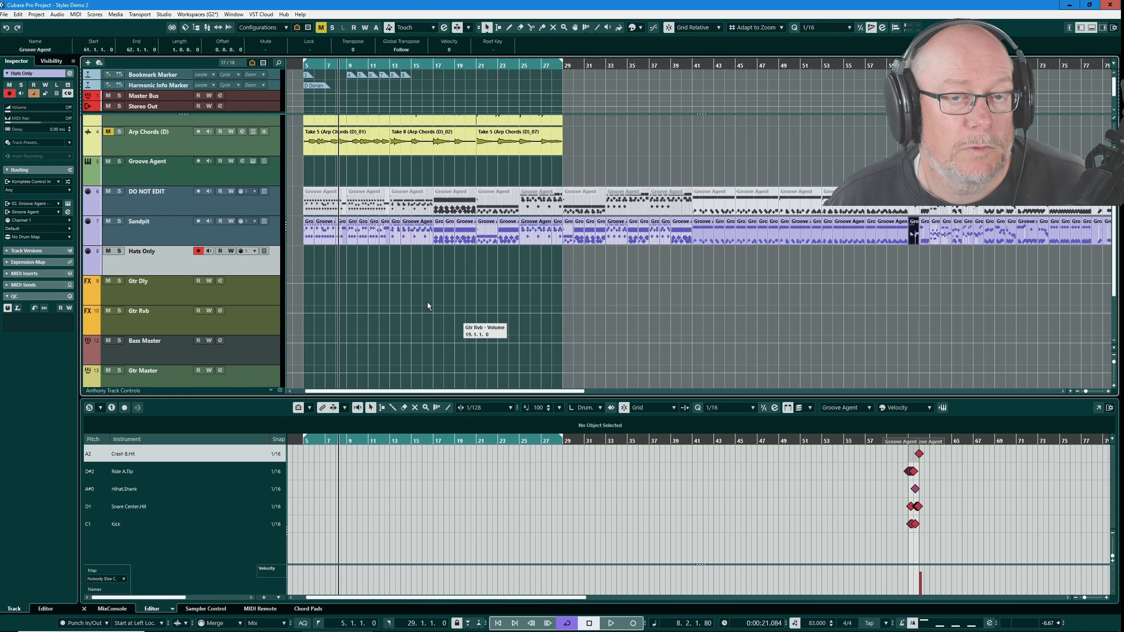
- Add another MIDI track named "Ride"
{"action": "left_click", "coordinate": [88, 62]}
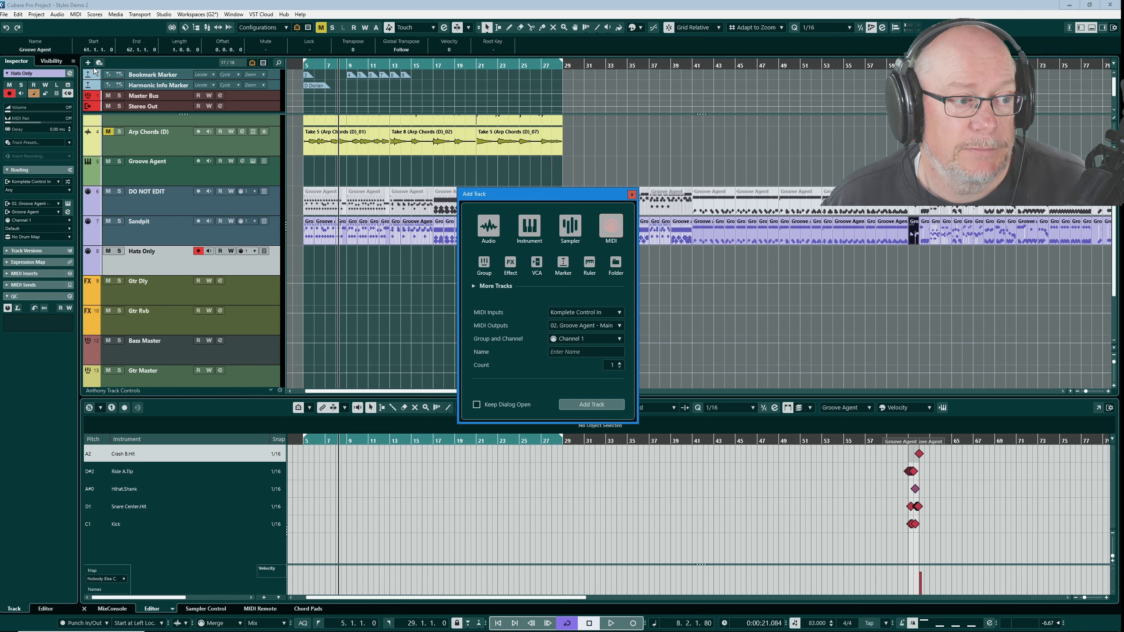
{"action": "left_click", "coordinate": [569, 352]}
{"action": "type", "text": "Ride"}
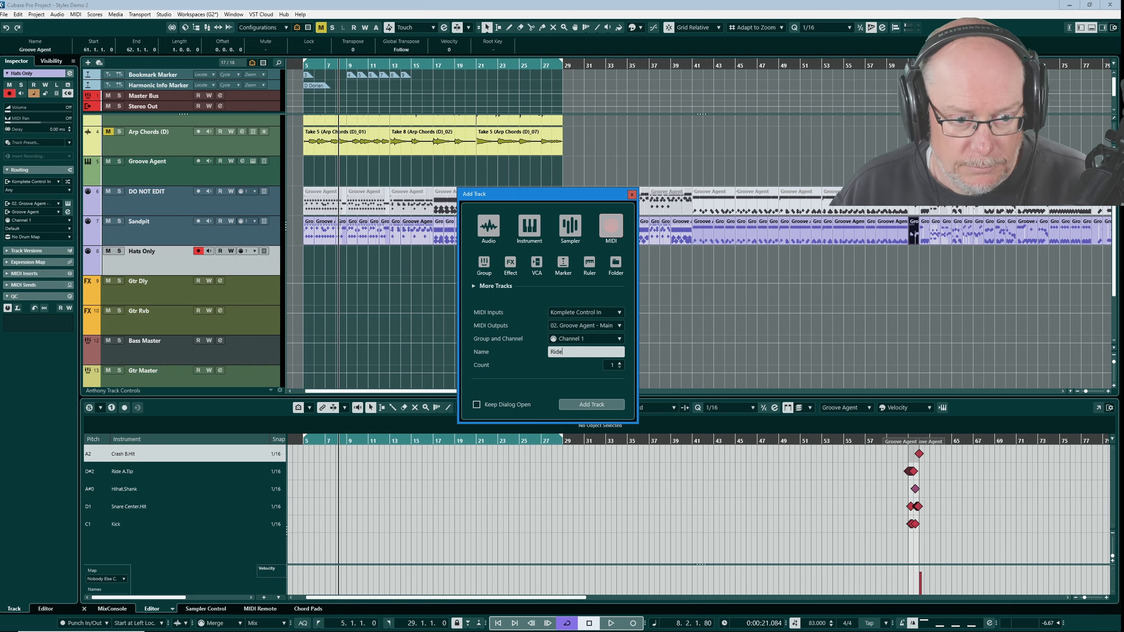
{"action": "key", "text": "Return"}
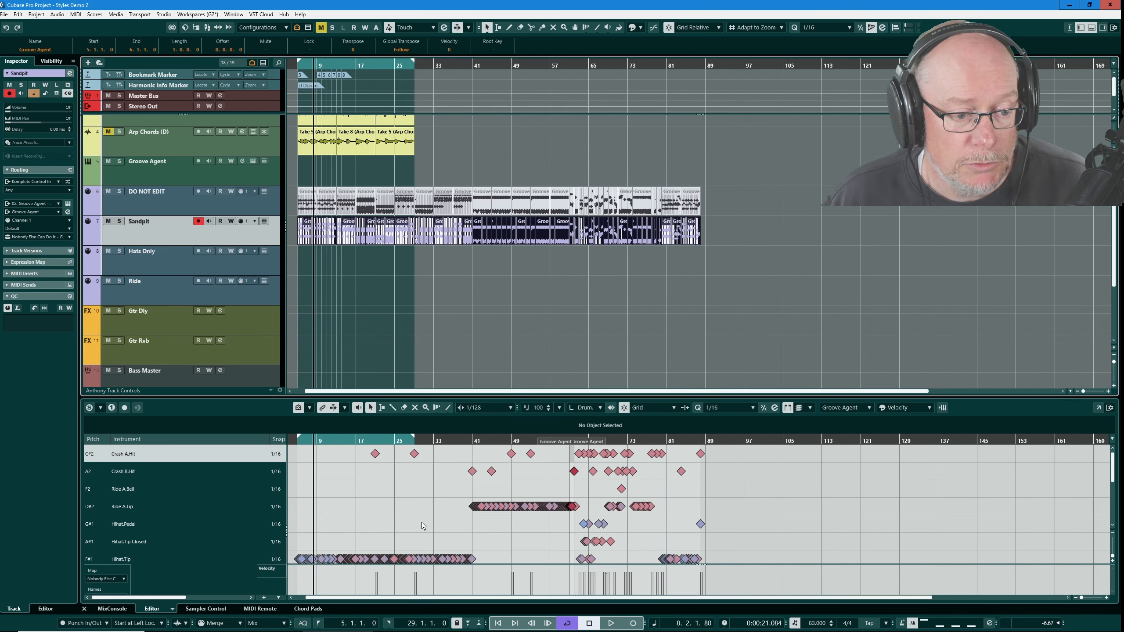
- Move the Sandpit parts from the start of the song up to bar 41 onto the Hats Only track
{"action": "scroll", "coordinate": [465, 504], "scroll_direction": "up", "scroll_amount": 5}
{"action": "scroll", "coordinate": [473, 505], "scroll_direction": "up", "scroll_amount": 4}
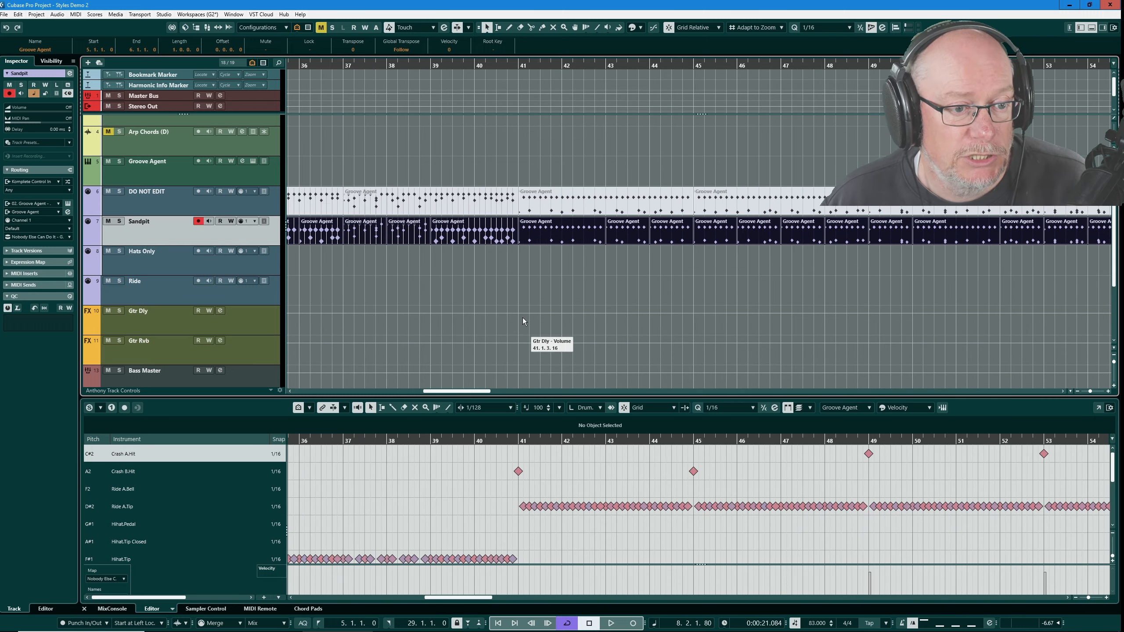
{"action": "scroll", "coordinate": [523, 318], "scroll_direction": "down", "scroll_amount": 9}
{"action": "scroll", "coordinate": [330, 226], "scroll_direction": "down", "scroll_amount": 1}
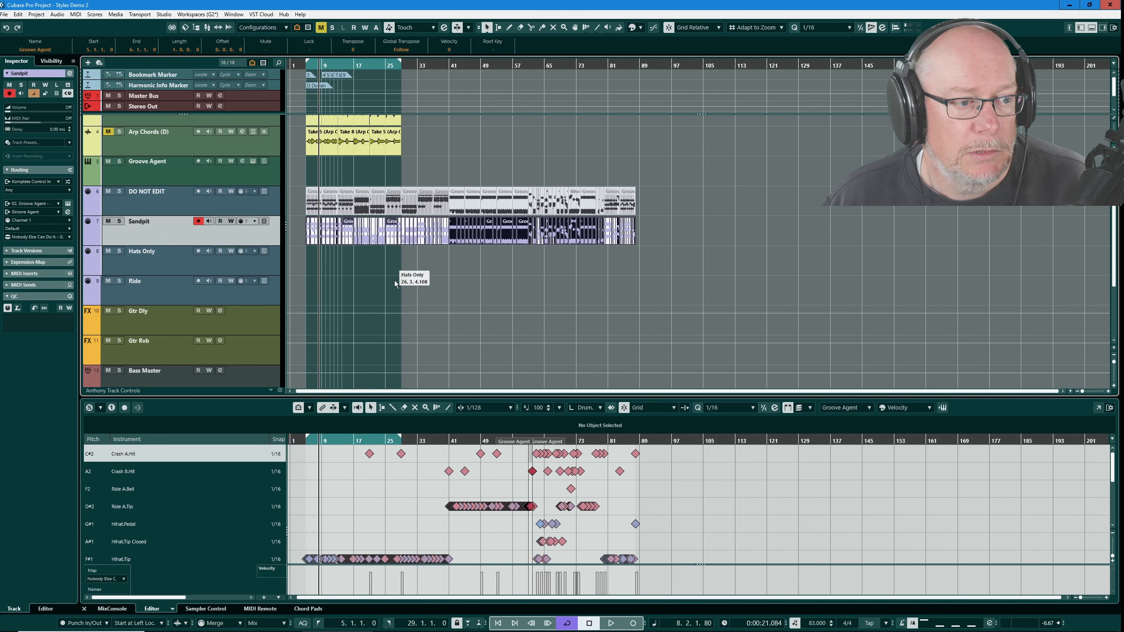
{"action": "scroll", "coordinate": [318, 226], "scroll_direction": "down", "scroll_amount": 1}
{"action": "left_click_drag", "start_coordinate": [296, 221], "coordinate": [447, 236]}
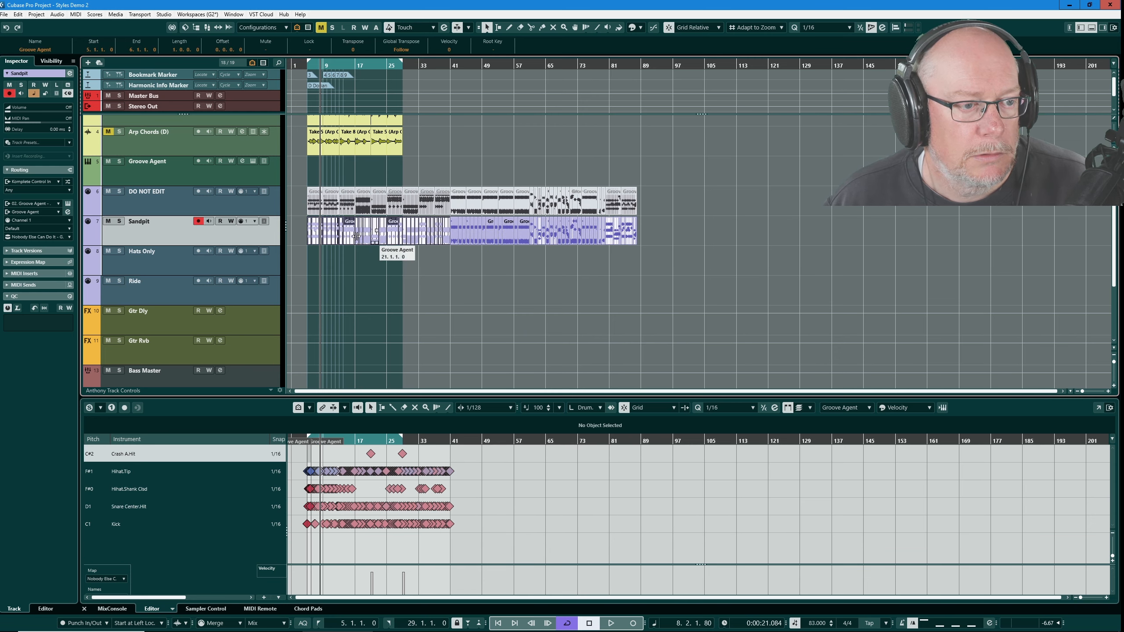
{"action": "left_click_drag", "start_coordinate": [350, 229], "coordinate": [351, 254]}
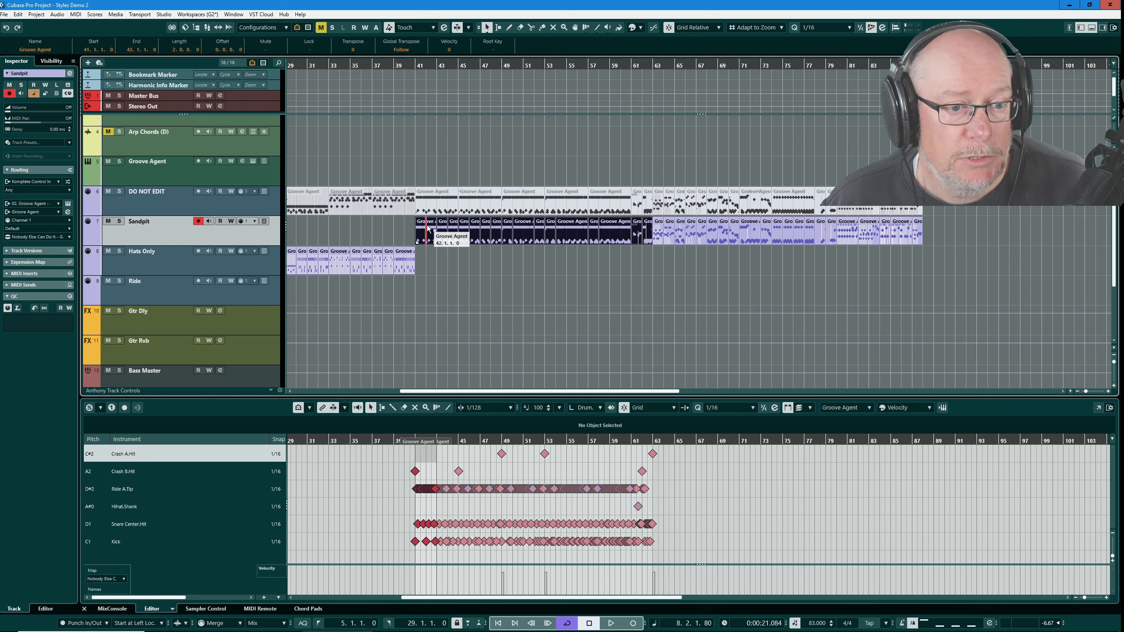
- Move the Sandpit parts between bars 41 and 63 onto the Ride track
{"action": "left_click_drag", "start_coordinate": [432, 230], "coordinate": [425, 286]}
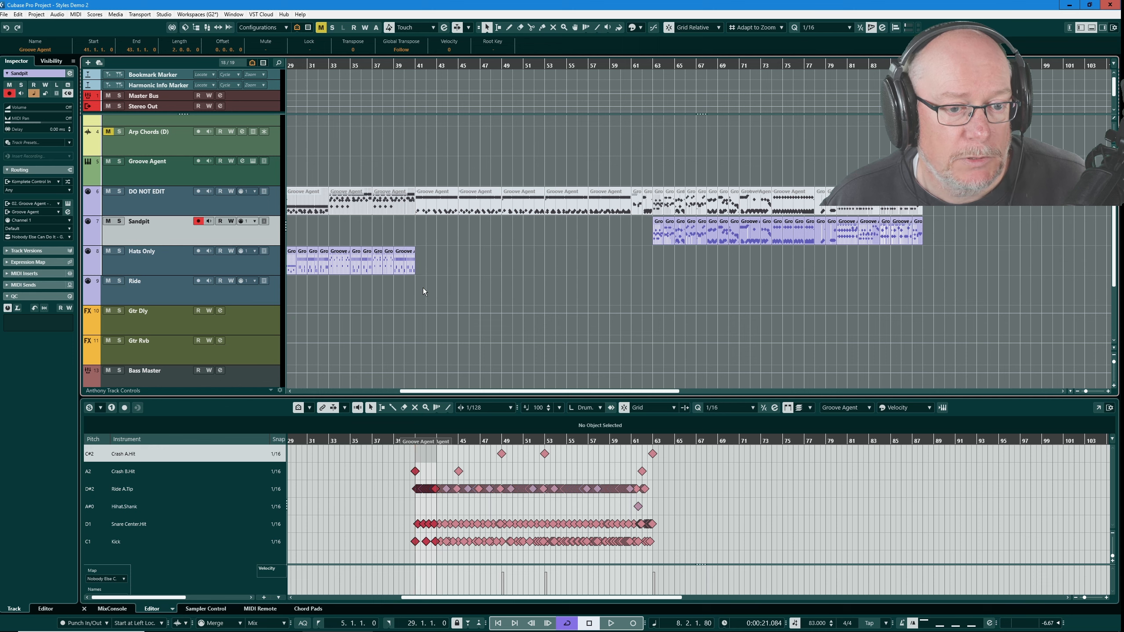
{"action": "left_click_drag", "start_coordinate": [666, 223], "coordinate": [936, 229]}
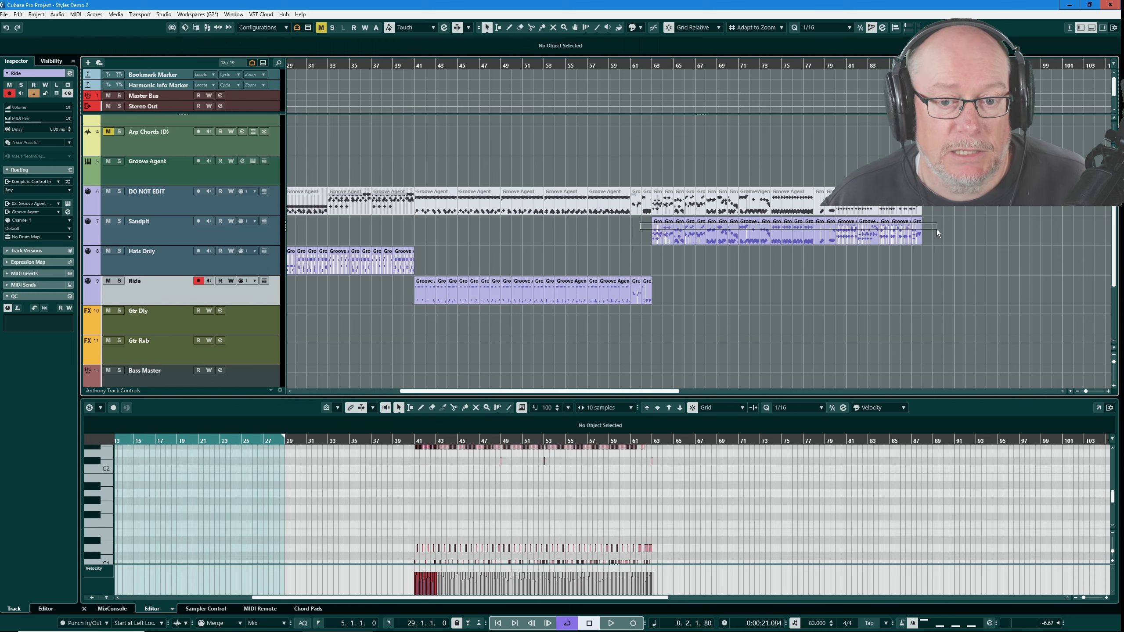
{"action": "scroll", "coordinate": [725, 517], "scroll_direction": "up", "scroll_amount": 3}
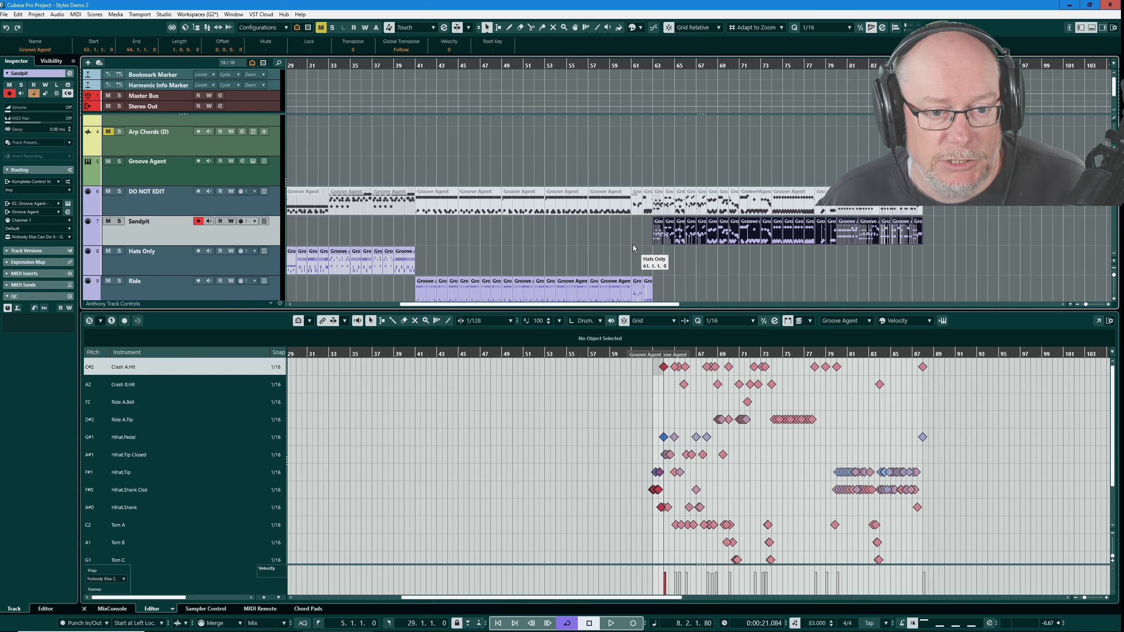
- Sort the remaining Sandpit parts from bar 63 onward onto the Hats Only and Ride tracks
{"action": "left_click_drag", "start_coordinate": [638, 226], "coordinate": [932, 237]}
{"action": "key", "text": "Delete"}
{"action": "left_click_drag", "start_coordinate": [709, 189], "coordinate": [750, 243]}
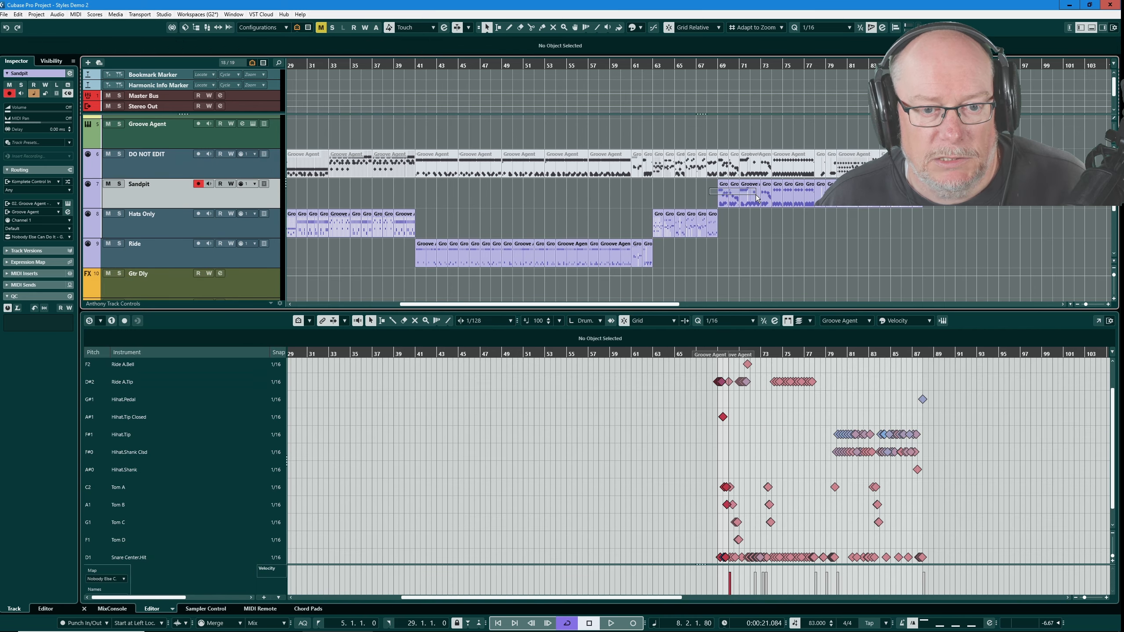
{"action": "left_click_drag", "start_coordinate": [755, 189], "coordinate": [943, 178]}
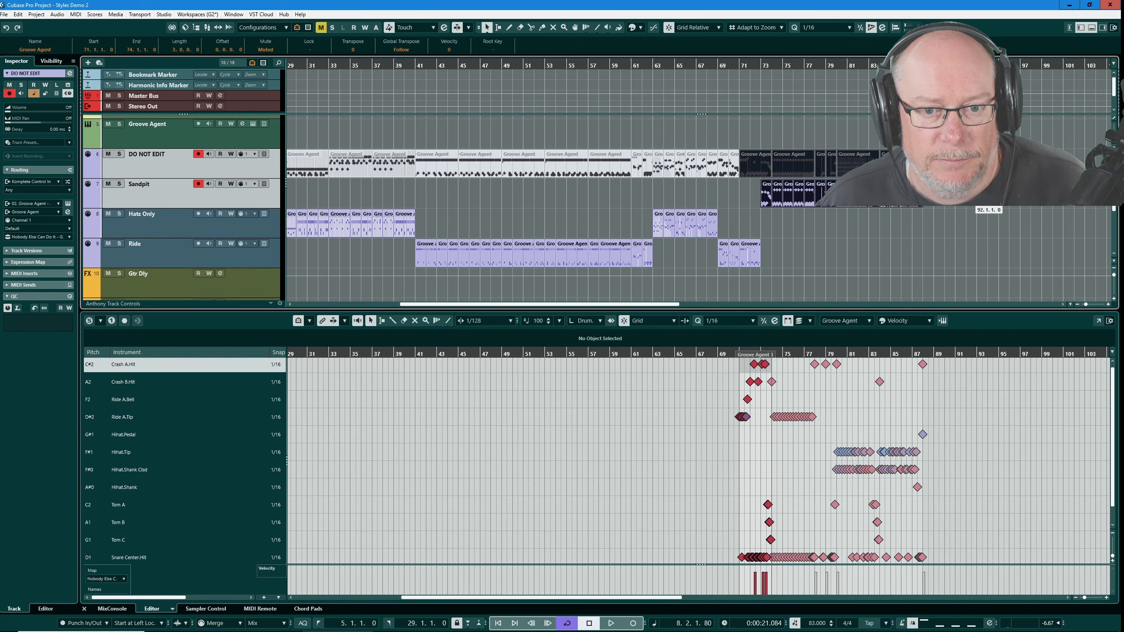
{"action": "left_click_drag", "start_coordinate": [740, 187], "coordinate": [926, 203]}
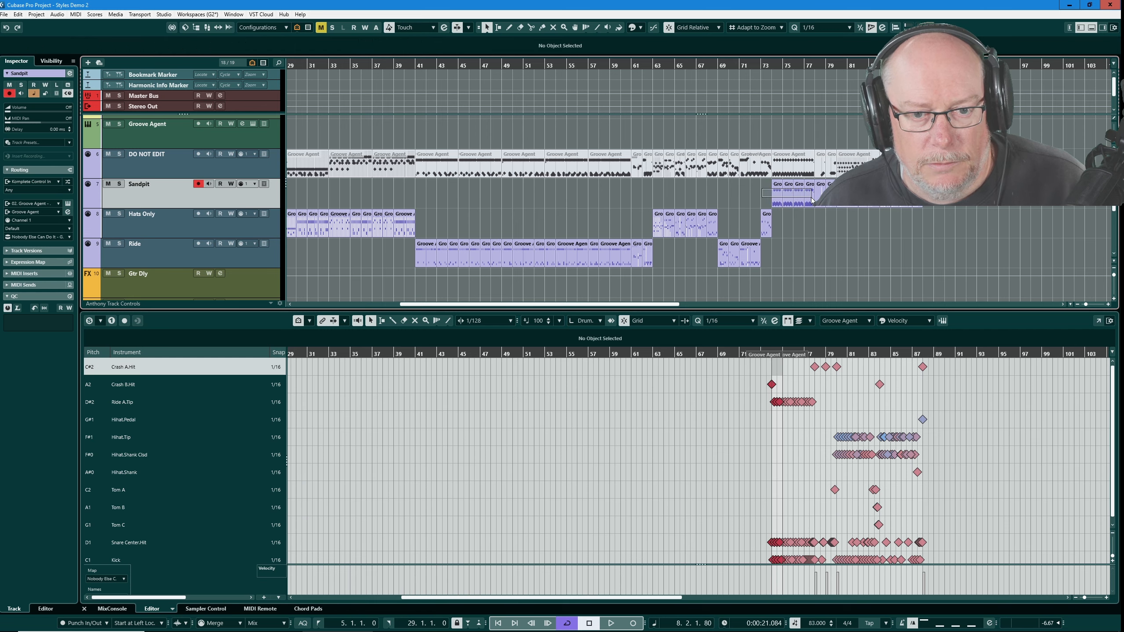
{"action": "left_click_drag", "start_coordinate": [765, 188], "coordinate": [921, 203]}
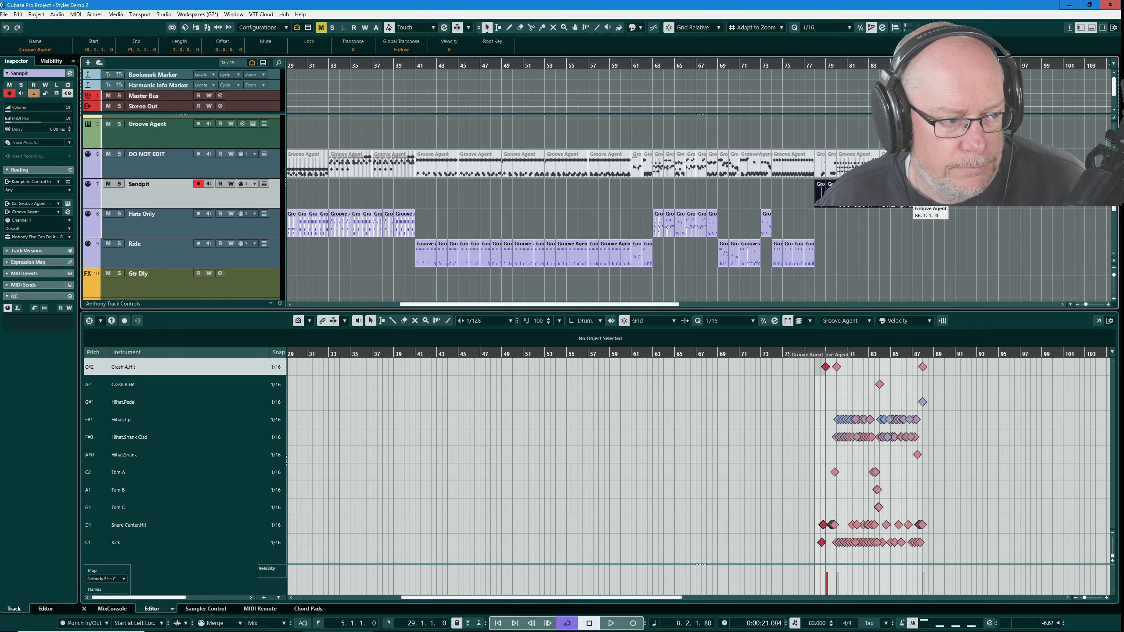
{"action": "left_click", "coordinate": [909, 203]}
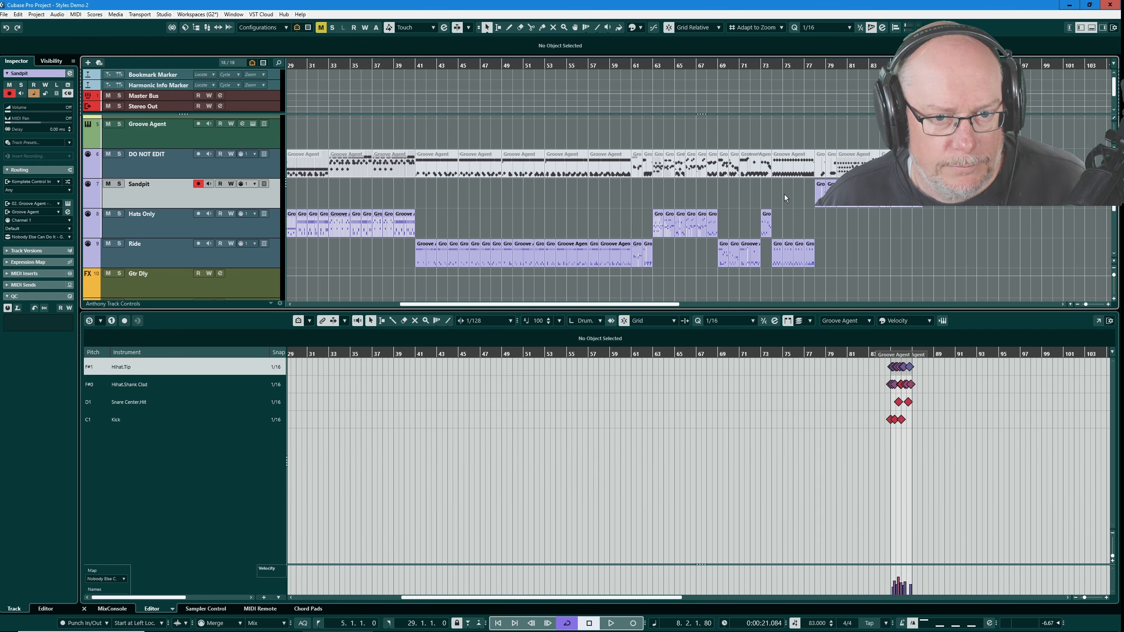
{"action": "left_click_drag", "start_coordinate": [795, 191], "coordinate": [915, 201]}
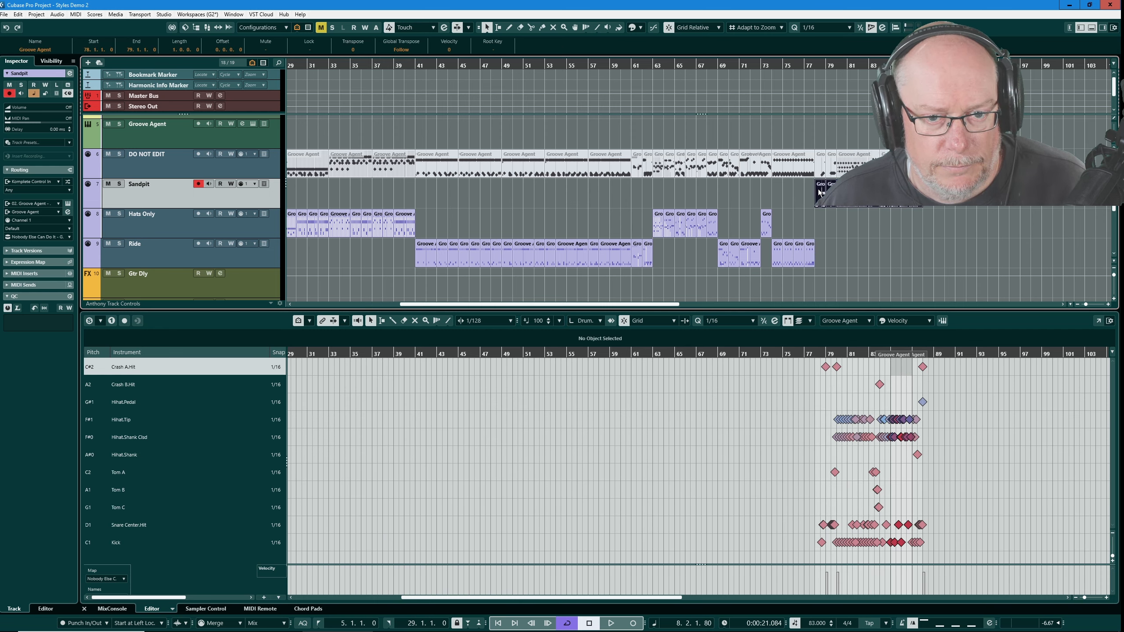
{"action": "left_click_drag", "start_coordinate": [826, 198], "coordinate": [816, 230]}
- Select the Ride track's parts and move them so they start at bar 5
{"action": "scroll", "coordinate": [801, 228], "scroll_direction": "down", "scroll_amount": 5}
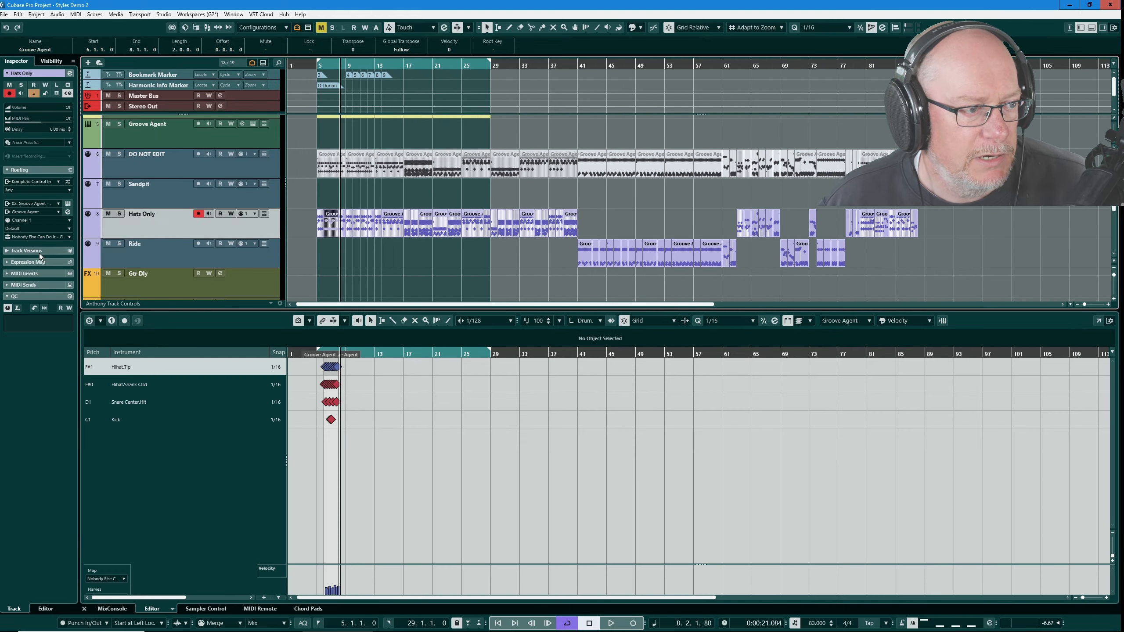
{"action": "left_click_drag", "start_coordinate": [302, 218], "coordinate": [933, 221]}
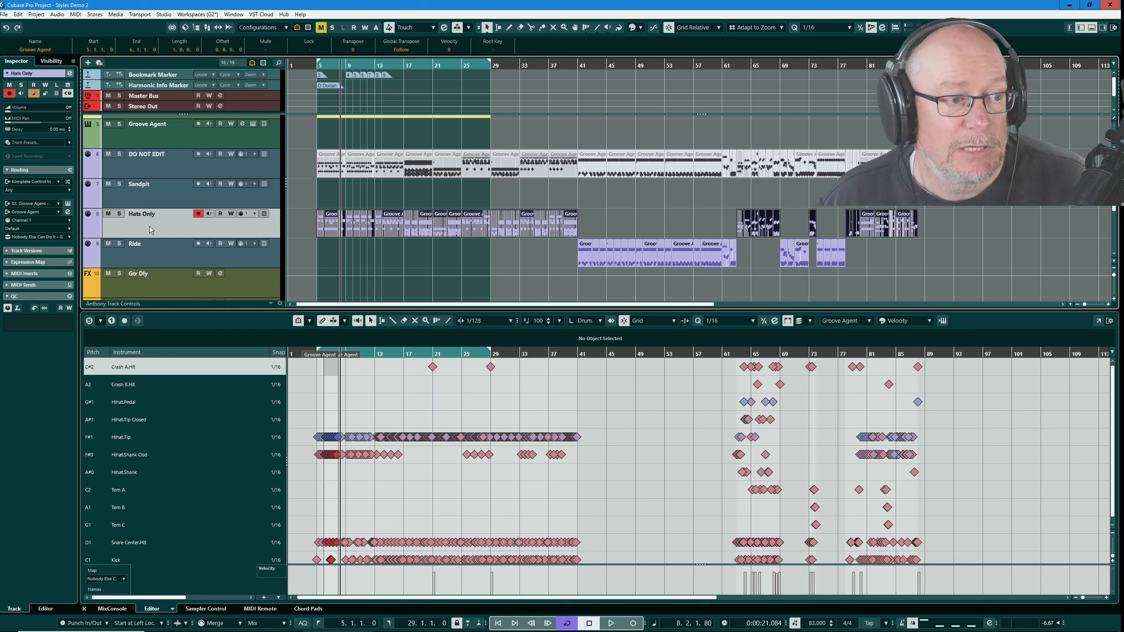
{"action": "left_click_drag", "start_coordinate": [566, 249], "coordinate": [866, 250]}
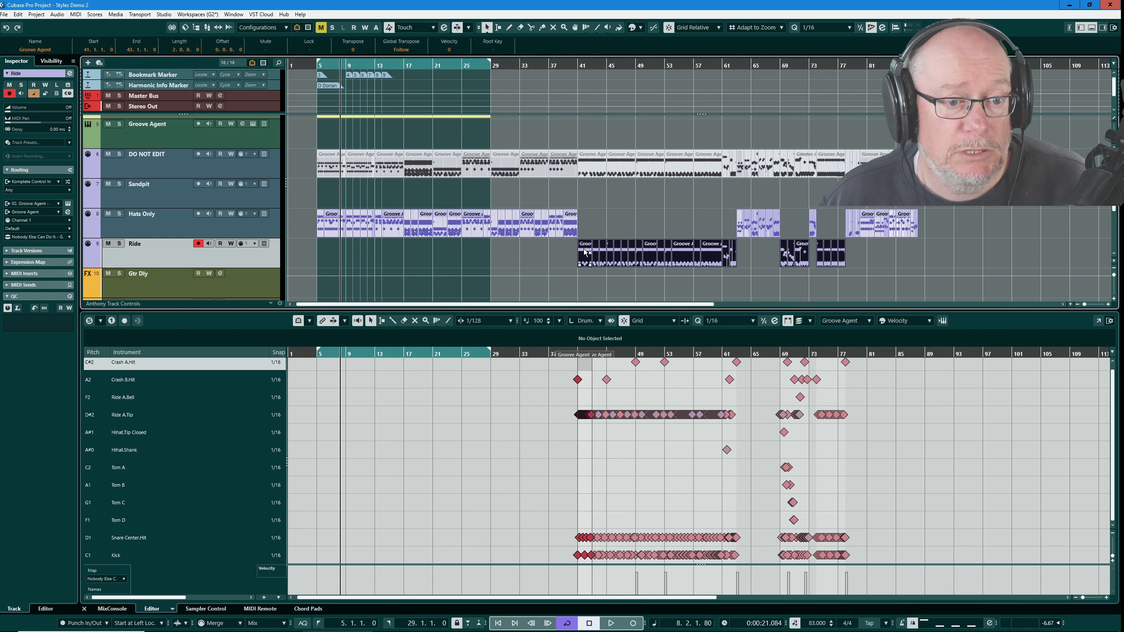
{"action": "left_click_drag", "start_coordinate": [584, 252], "coordinate": [324, 250]}
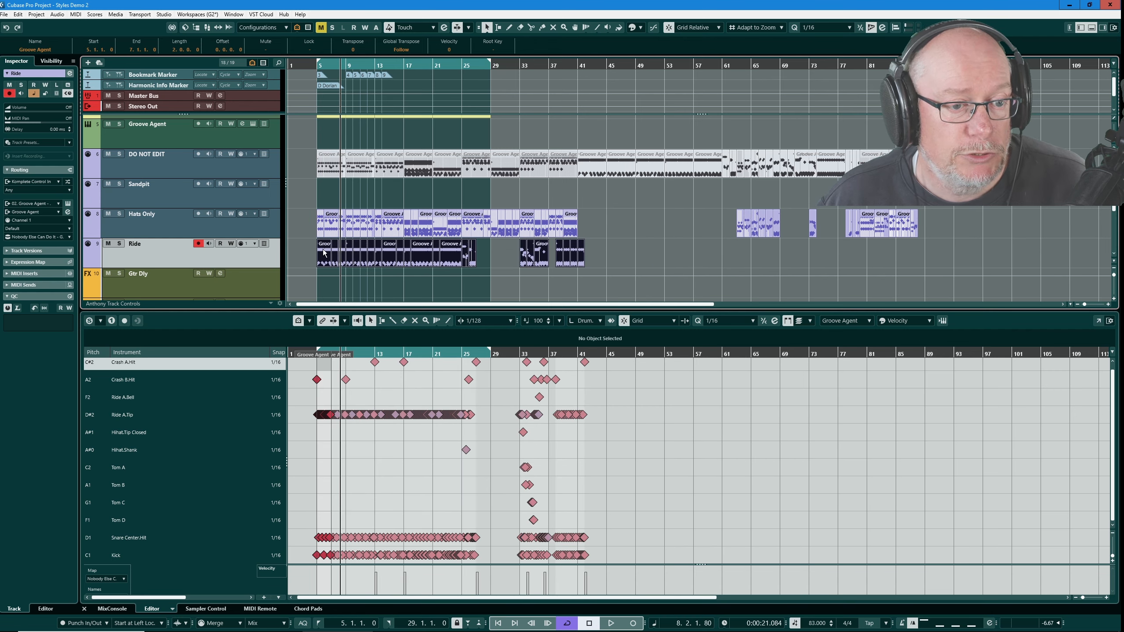
- Switch snapping to Shuffle and move the later Ride parts back to close the gap after bar 27
{"action": "left_click", "coordinate": [495, 252]}
{"action": "left_click_drag", "start_coordinate": [504, 250], "coordinate": [661, 255]}
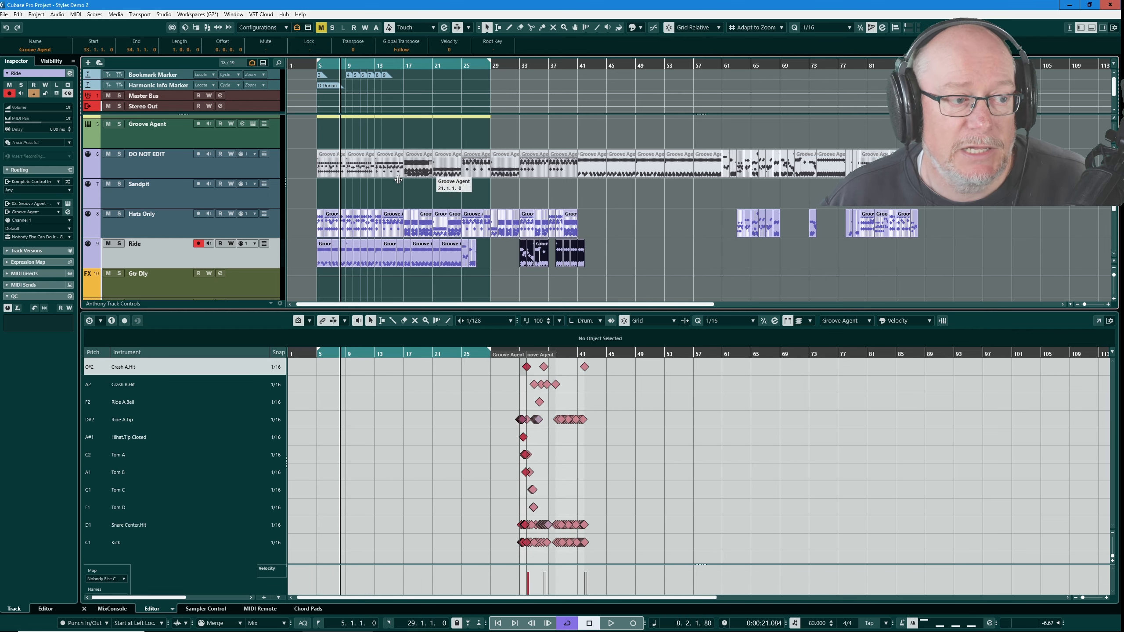
{"action": "left_click", "coordinate": [718, 28]}
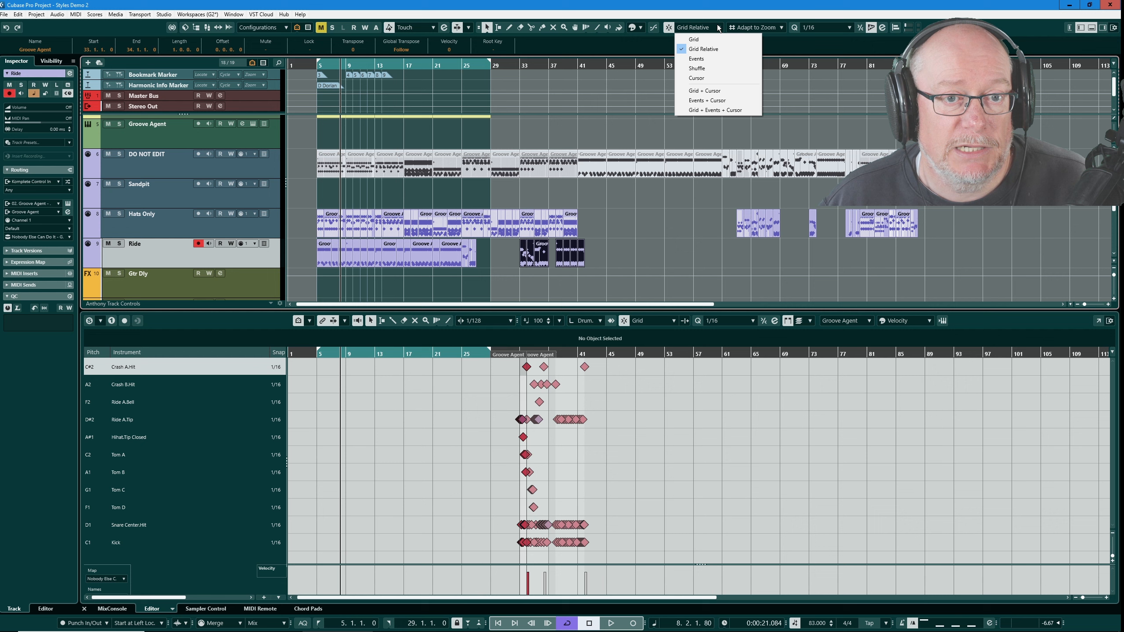
{"action": "left_click", "coordinate": [697, 68]}
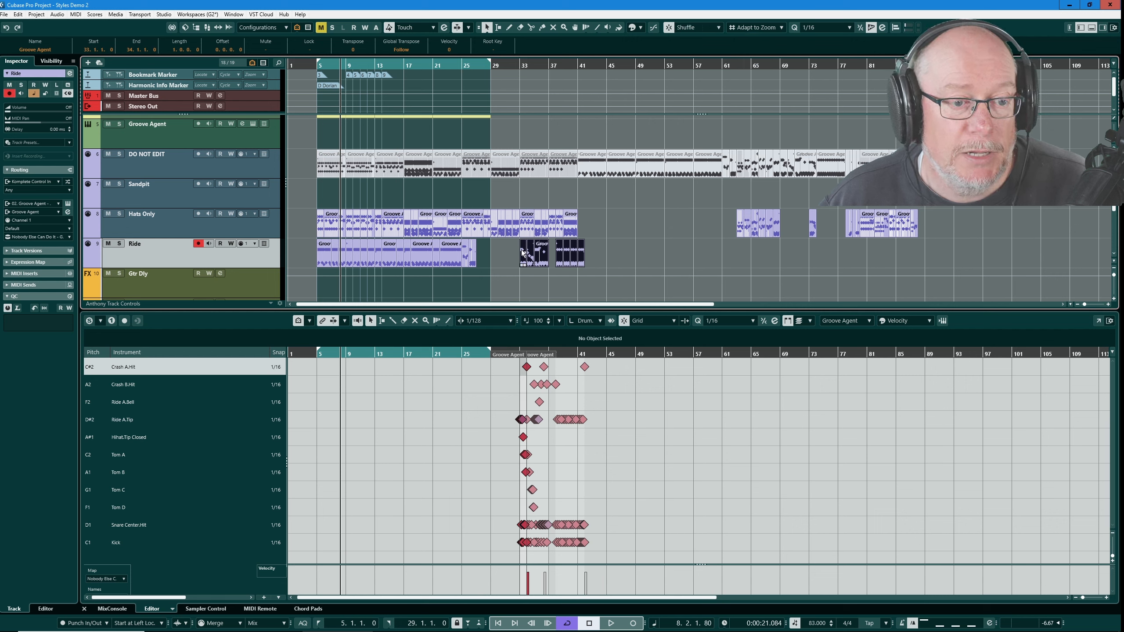
{"action": "left_click_drag", "start_coordinate": [527, 255], "coordinate": [494, 246]}
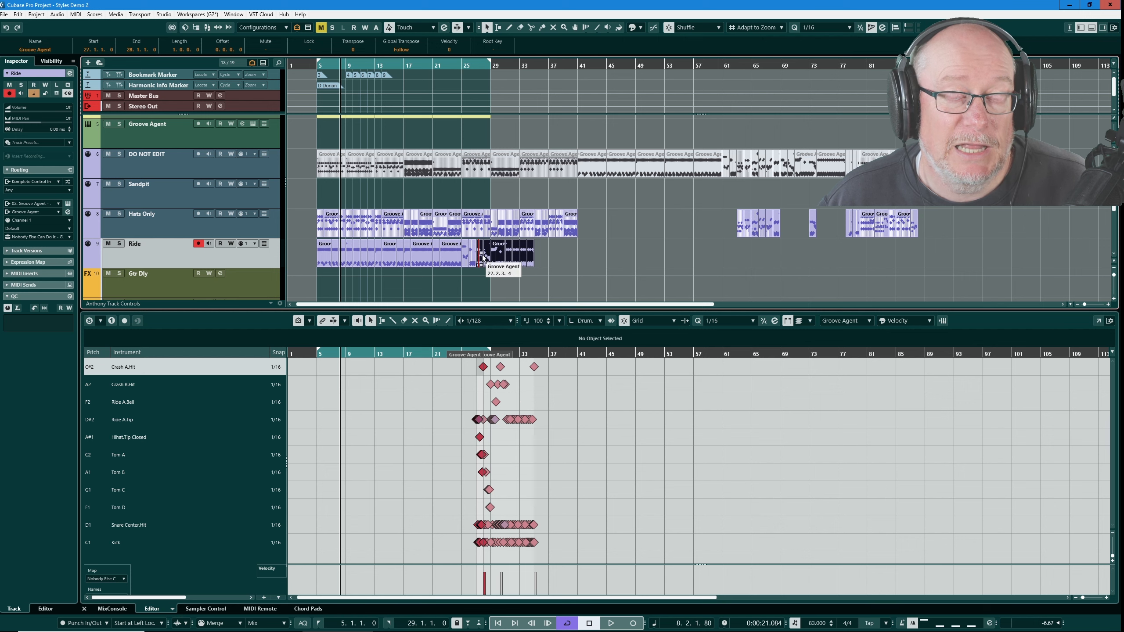
- Move the later Hats Only parts back to start at bar 41 and set snapping back to Grid
{"action": "left_click", "coordinate": [977, 220]}
{"action": "left_click_drag", "start_coordinate": [977, 218], "coordinate": [705, 222]}
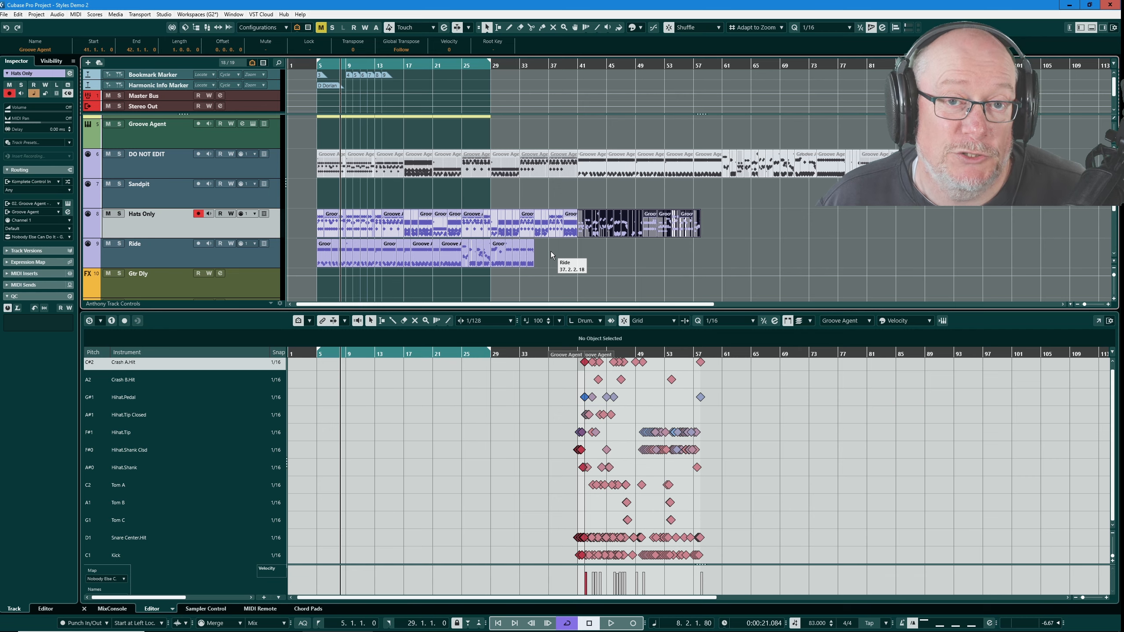
{"action": "left_click", "coordinate": [719, 29]}
{"action": "left_click", "coordinate": [692, 40]}
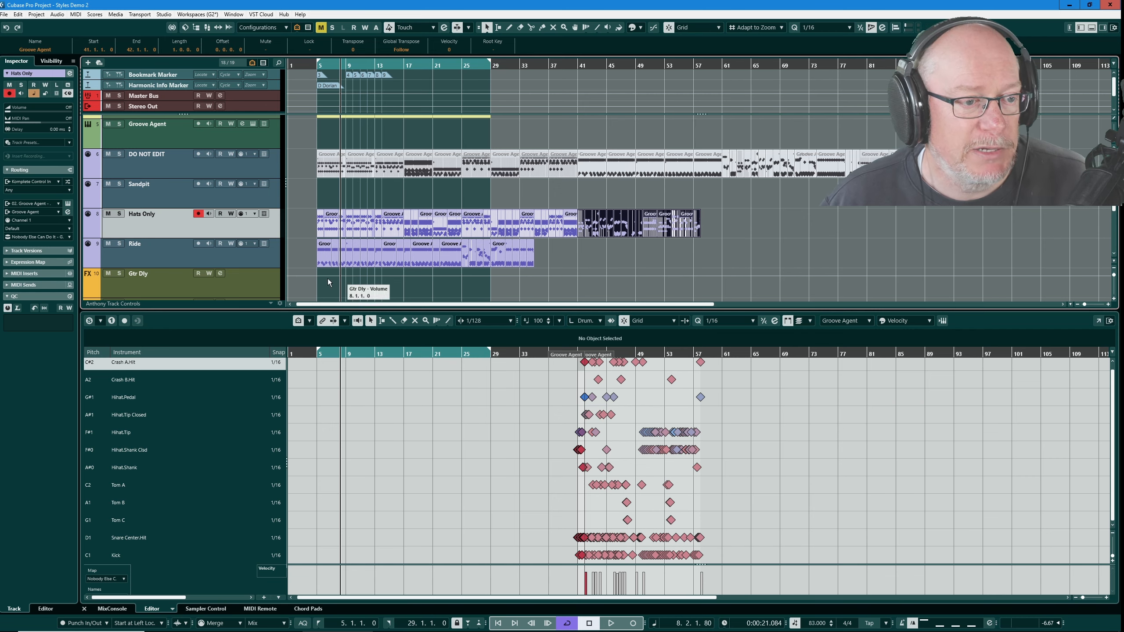
- Examine the Hats Only parts and their notes in the drum editor, part by part
{"action": "left_click", "coordinate": [306, 229]}
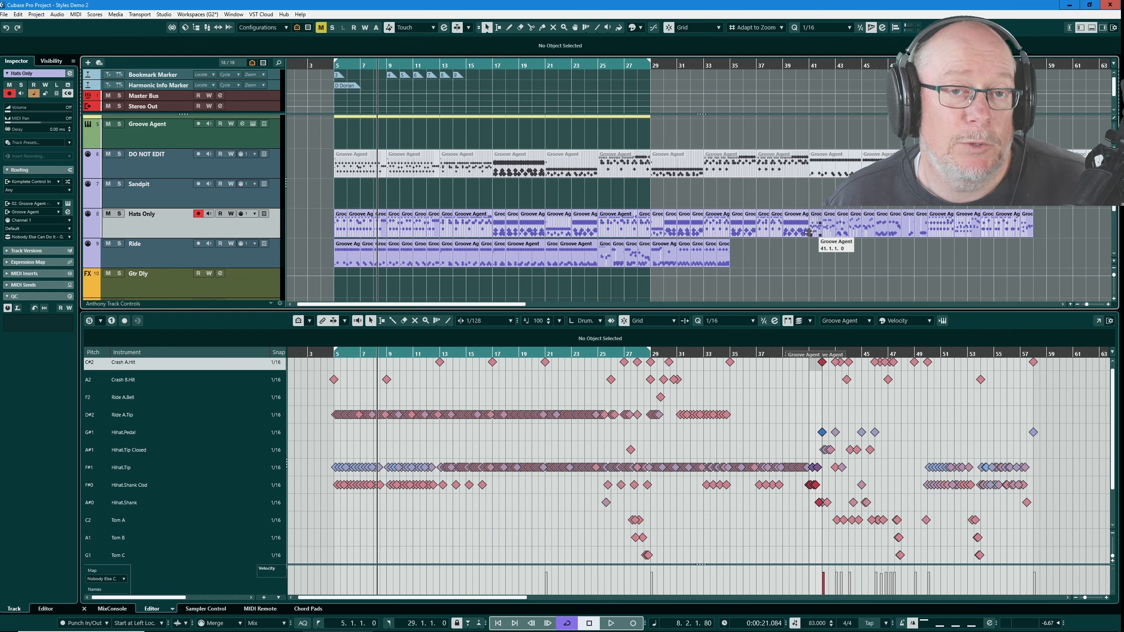
{"action": "left_click_drag", "start_coordinate": [305, 217], "coordinate": [1051, 222]}
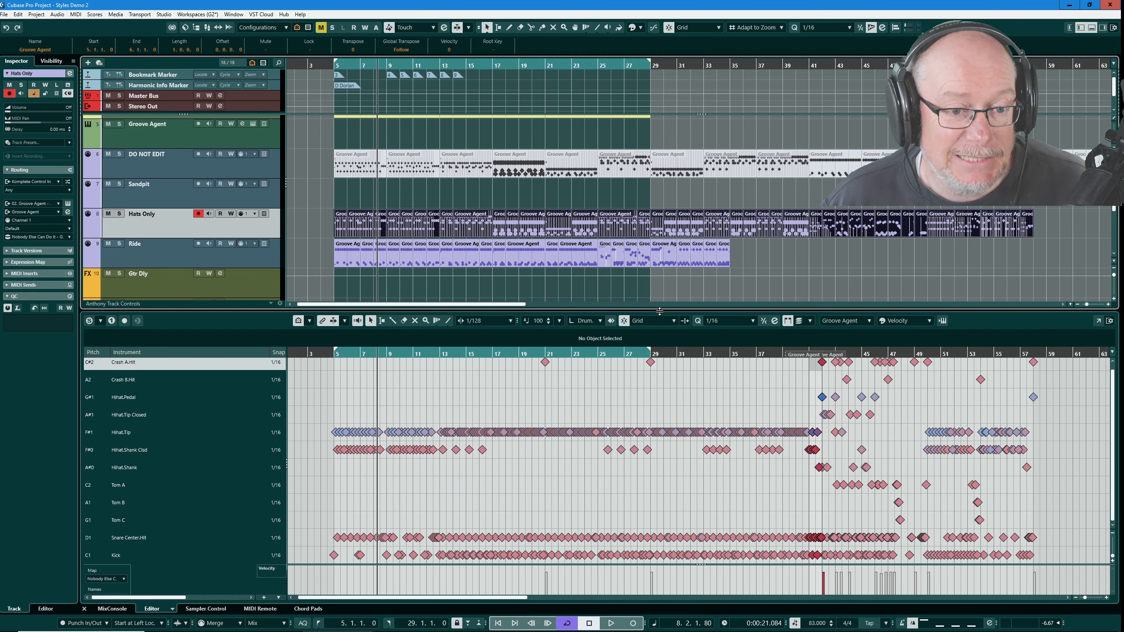
{"action": "left_click_drag", "start_coordinate": [660, 311], "coordinate": [661, 298]}
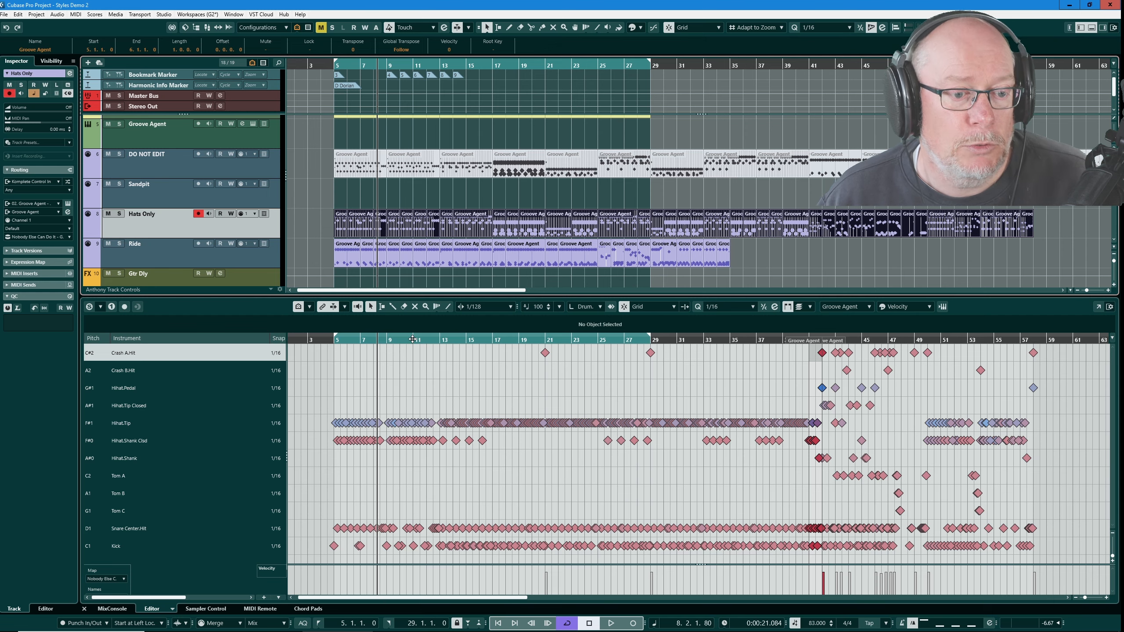
{"action": "left_click", "coordinate": [339, 233]}
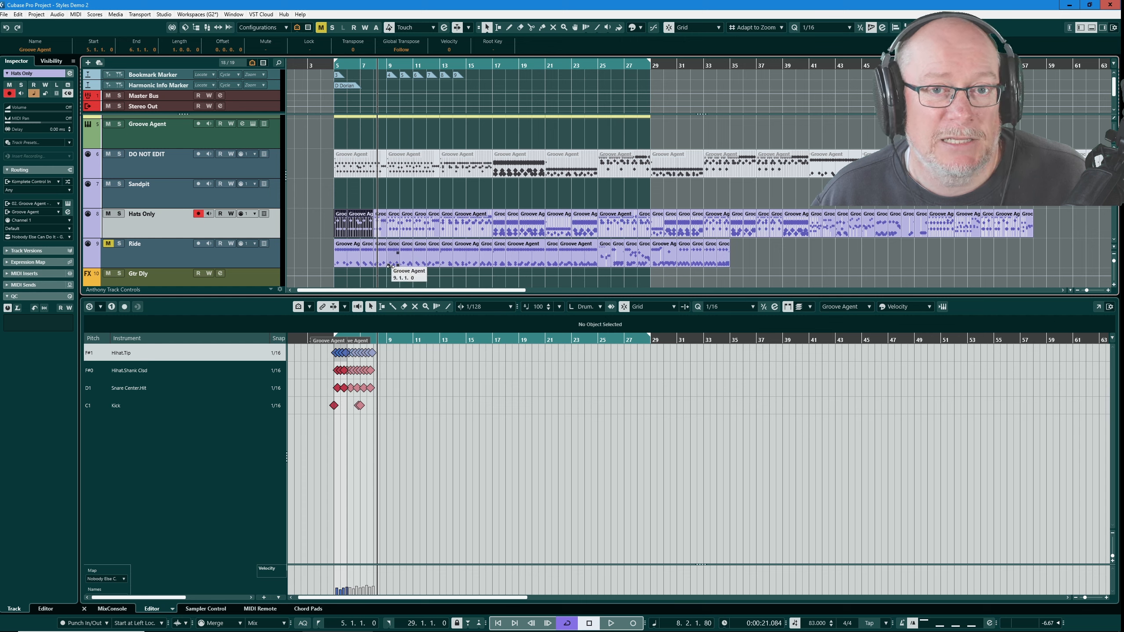
{"action": "left_click", "coordinate": [382, 228]}
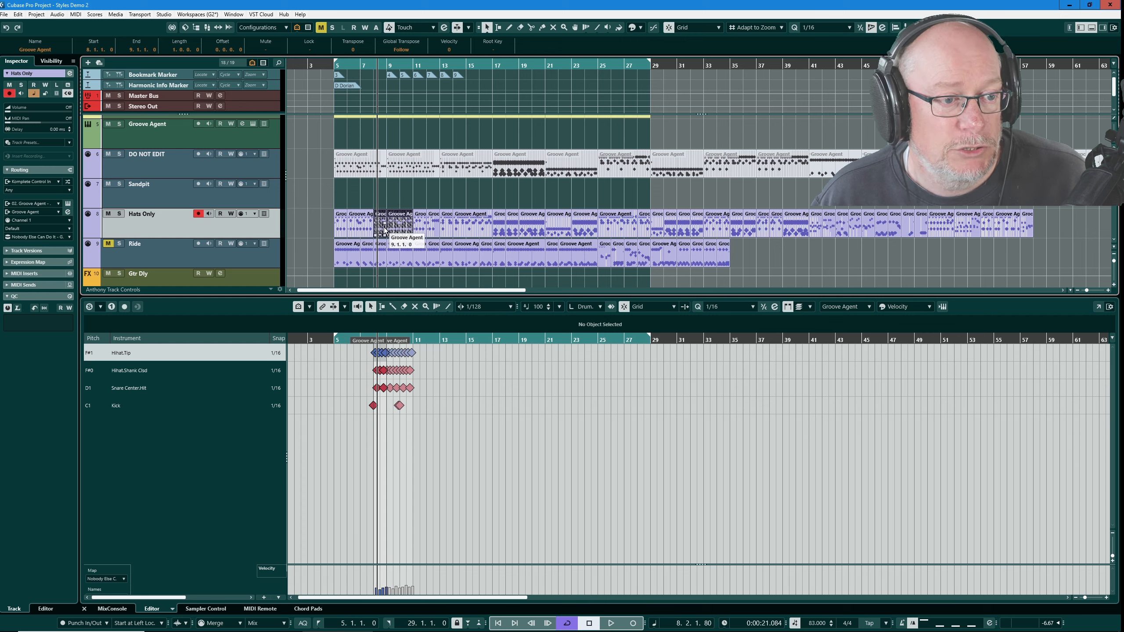
- Move two Hats Only parts onto the Sandpit track, placing them at bars 5 and 9
{"action": "left_click_drag", "start_coordinate": [381, 228], "coordinate": [348, 192]}
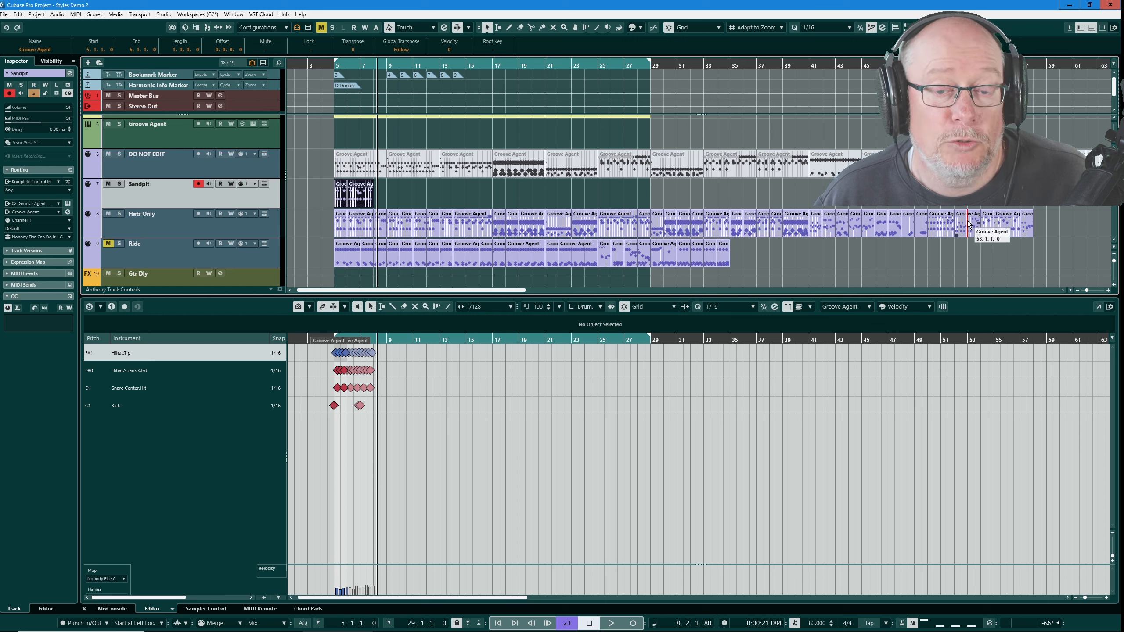
{"action": "left_click", "coordinate": [859, 226]}
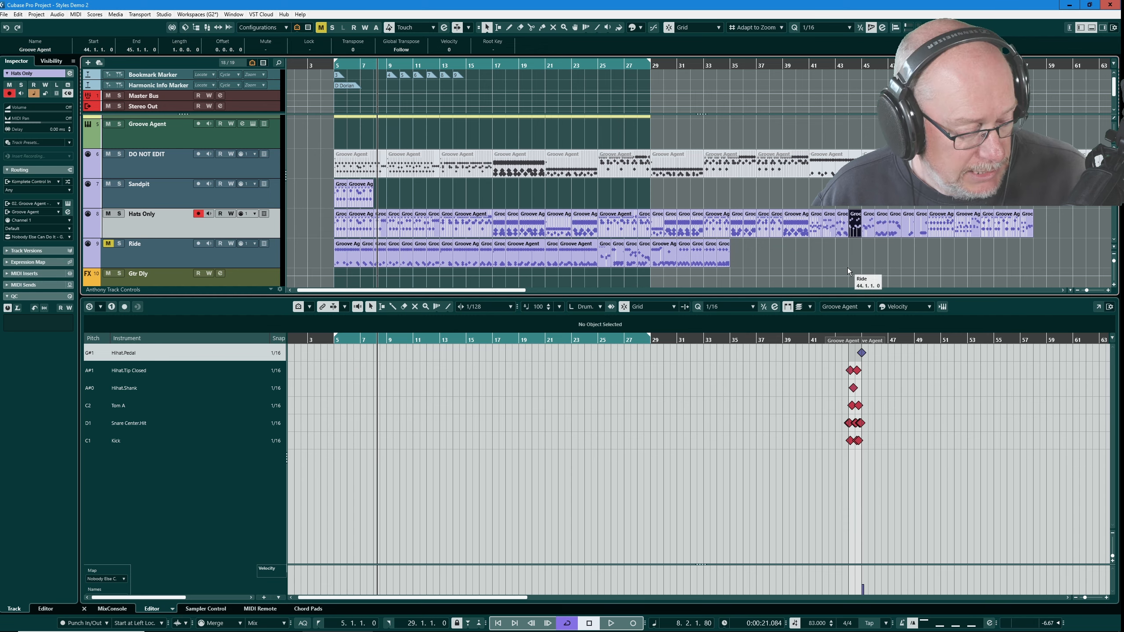
{"action": "left_click", "coordinate": [868, 218]}
{"action": "left_click_drag", "start_coordinate": [868, 219], "coordinate": [384, 193]}
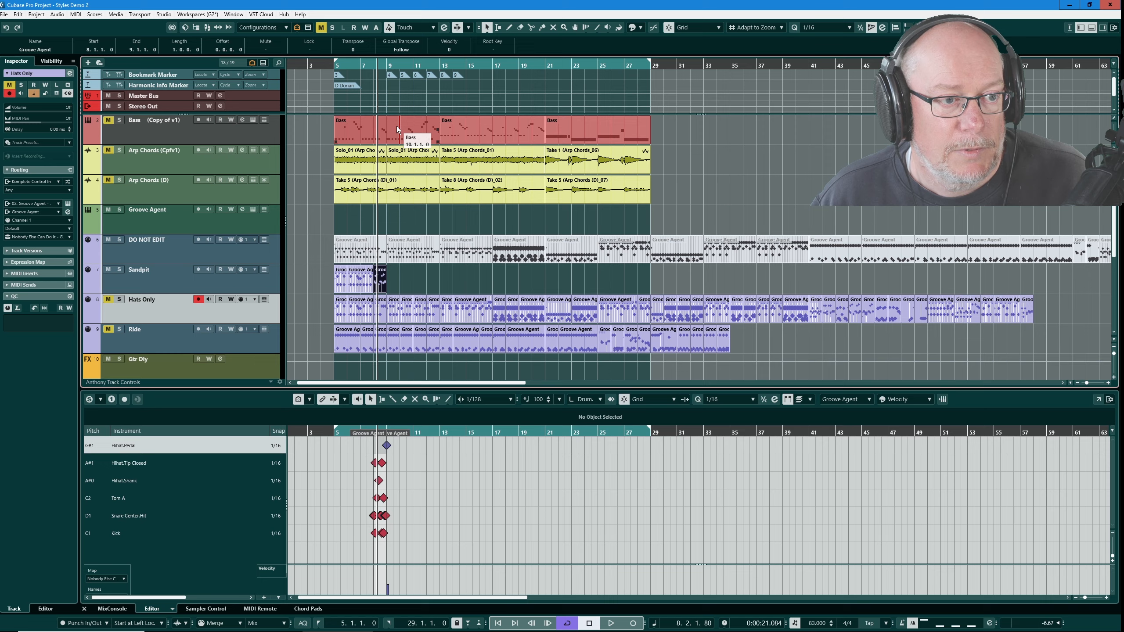
- Set the locators to the bass part's range, bars 5 to 13, and start playback
{"action": "left_click", "coordinate": [396, 132]}
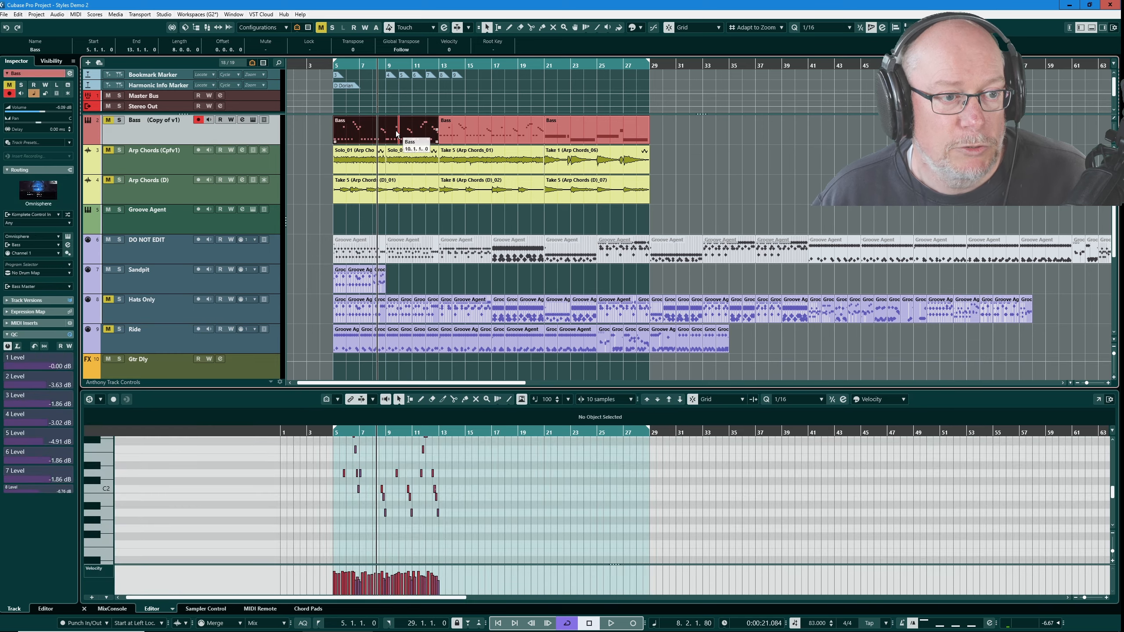
{"action": "key", "text": "p"}
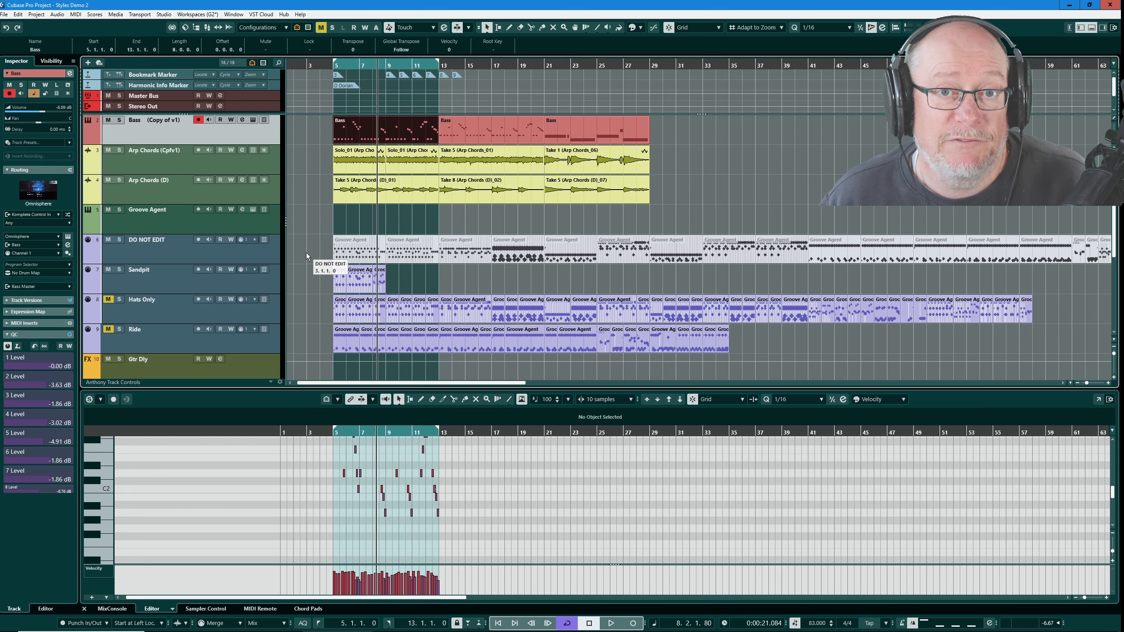
{"action": "key", "text": "space"}
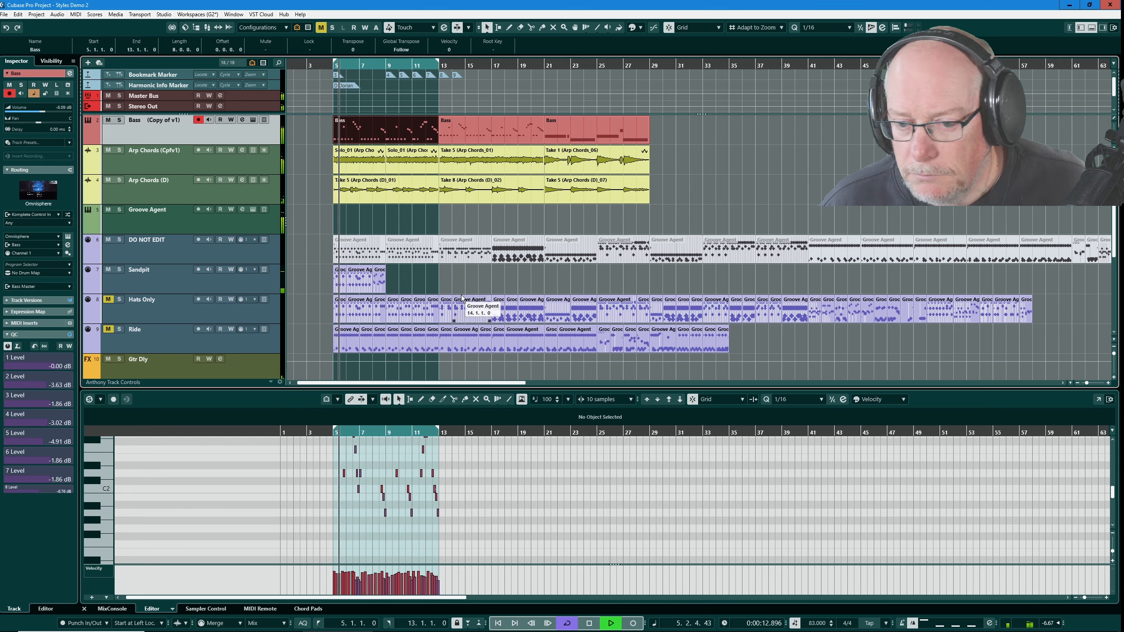
- Fill the Sandpit track up to bar 13 with more parts moved from Hats Only, then stop playback
{"action": "left_click", "coordinate": [340, 311]}
{"action": "left_click_drag", "start_coordinate": [365, 324], "coordinate": [380, 319]}
{"action": "mouse_move", "coordinate": [406, 283]}
{"action": "left_mouse_down"}
{"action": "mouse_move", "coordinate": [384, 313]}
{"action": "mouse_move", "coordinate": [397, 292]}
{"action": "left_mouse_up"}
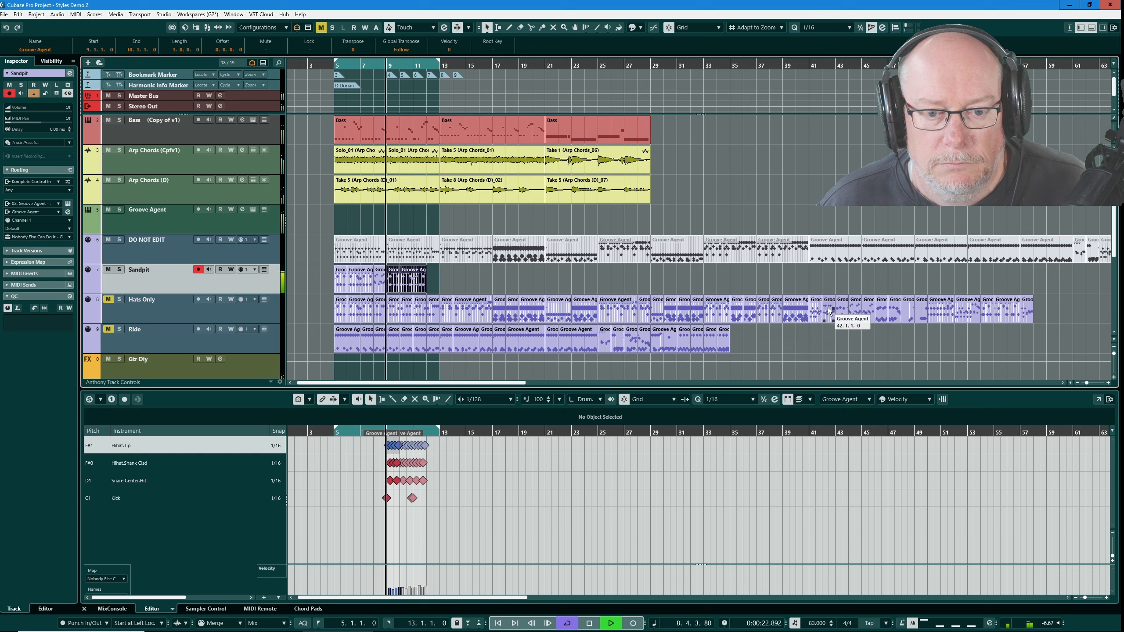
{"action": "left_click", "coordinate": [839, 315]}
{"action": "left_click_drag", "start_coordinate": [845, 322], "coordinate": [433, 278]}
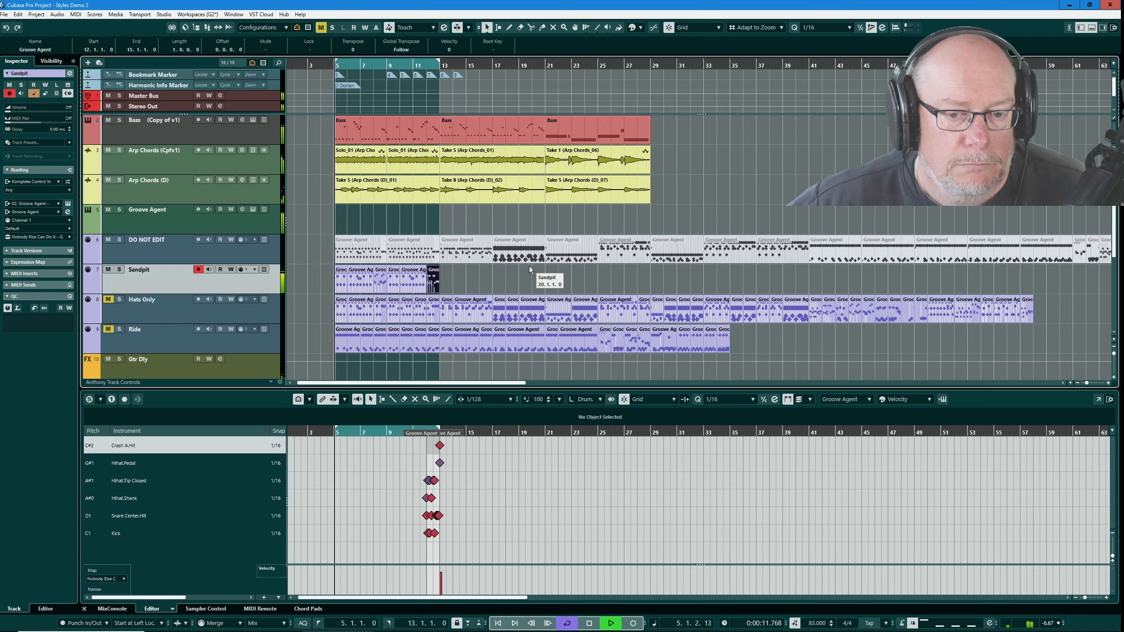
{"action": "key", "text": "space"}
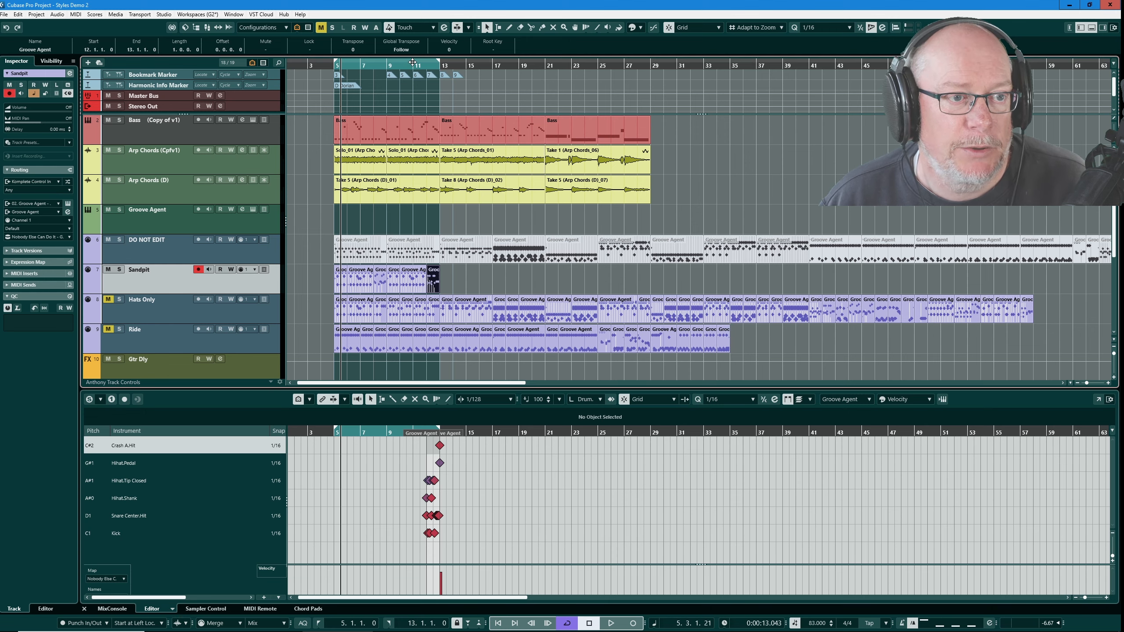
{"action": "left_click", "coordinate": [594, 212]}
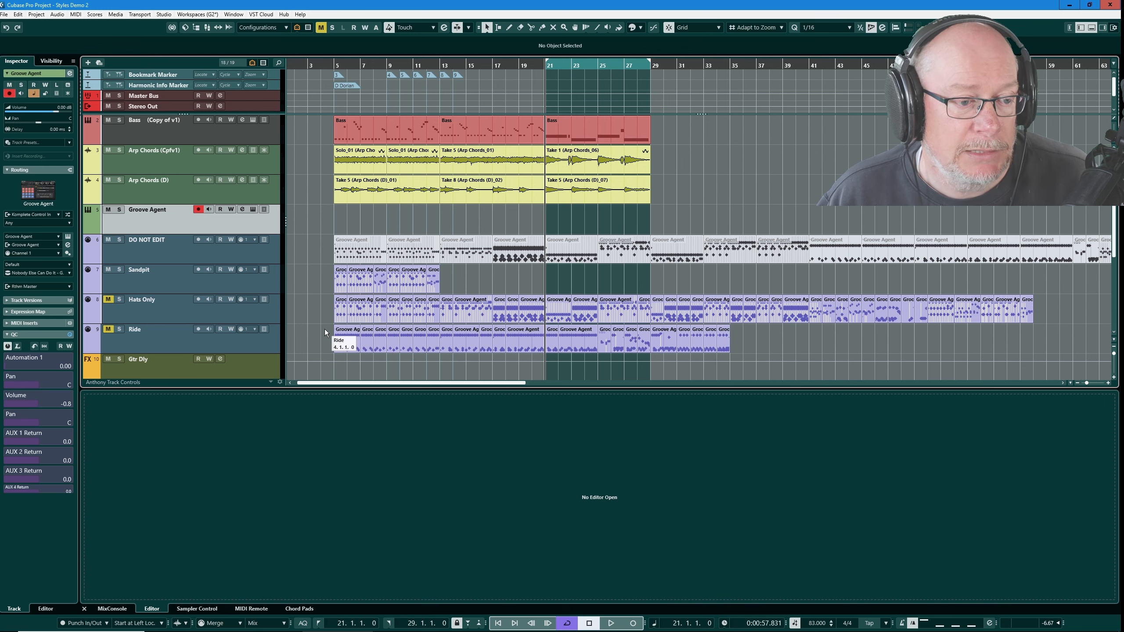
- Copy the first Ride parts onto the Groove Agent track starting at bar 21
{"action": "left_click_drag", "start_coordinate": [325, 328], "coordinate": [741, 345]}
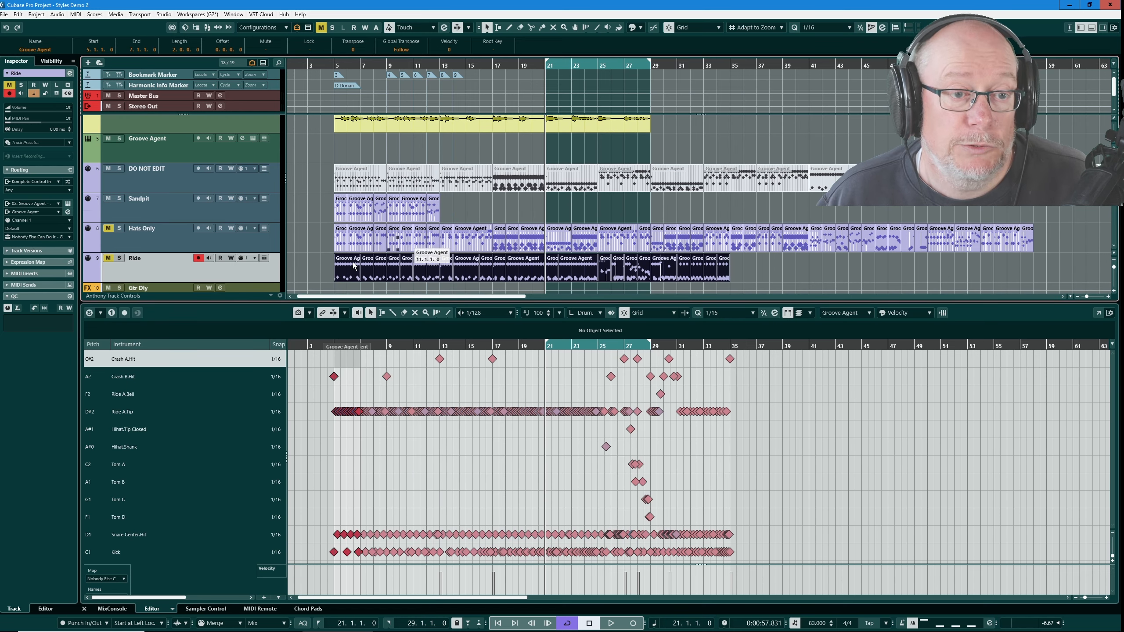
{"action": "left_click_drag", "start_coordinate": [319, 260], "coordinate": [374, 272]}
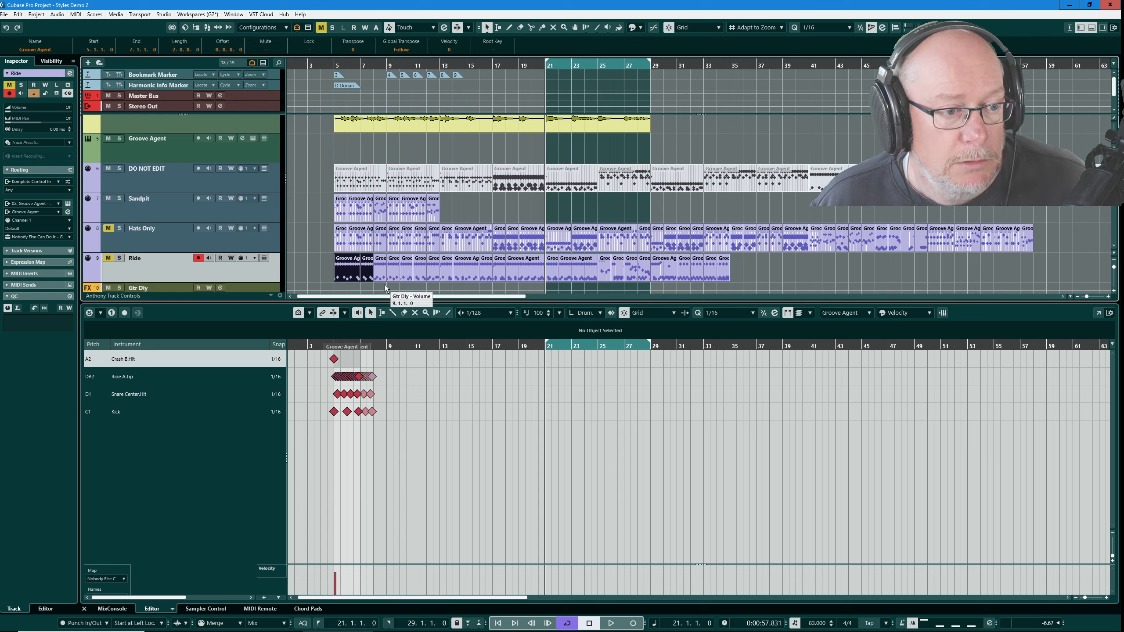
{"action": "key", "text": "ctrl+d"}
{"action": "left_click_drag", "start_coordinate": [386, 262], "coordinate": [557, 146]}
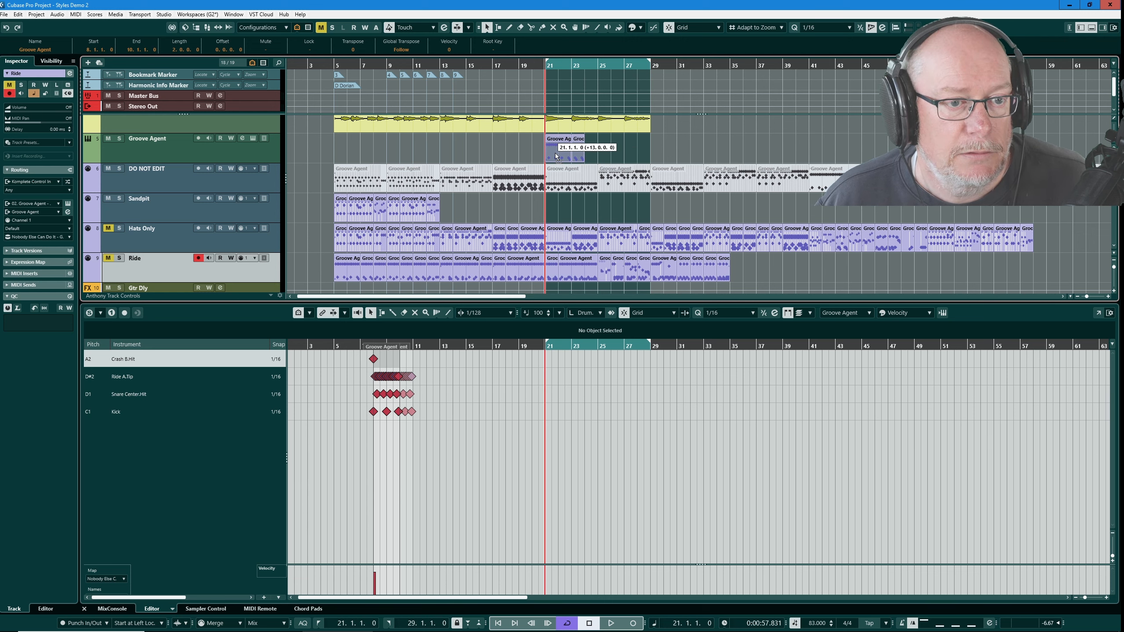
- Add further Ride parts to the Groove Agent track to fill bars 21 to 29
{"action": "left_click_drag", "start_coordinate": [751, 276], "coordinate": [560, 269]}
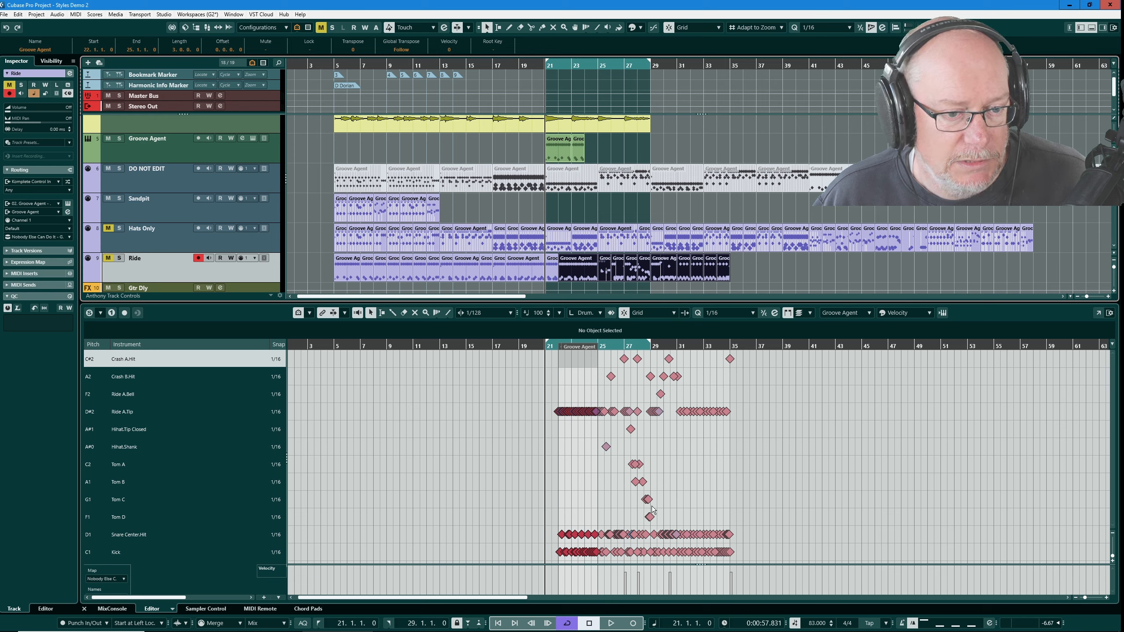
{"action": "left_click", "coordinate": [617, 265]}
{"action": "left_click_drag", "start_coordinate": [617, 265], "coordinate": [592, 148]}
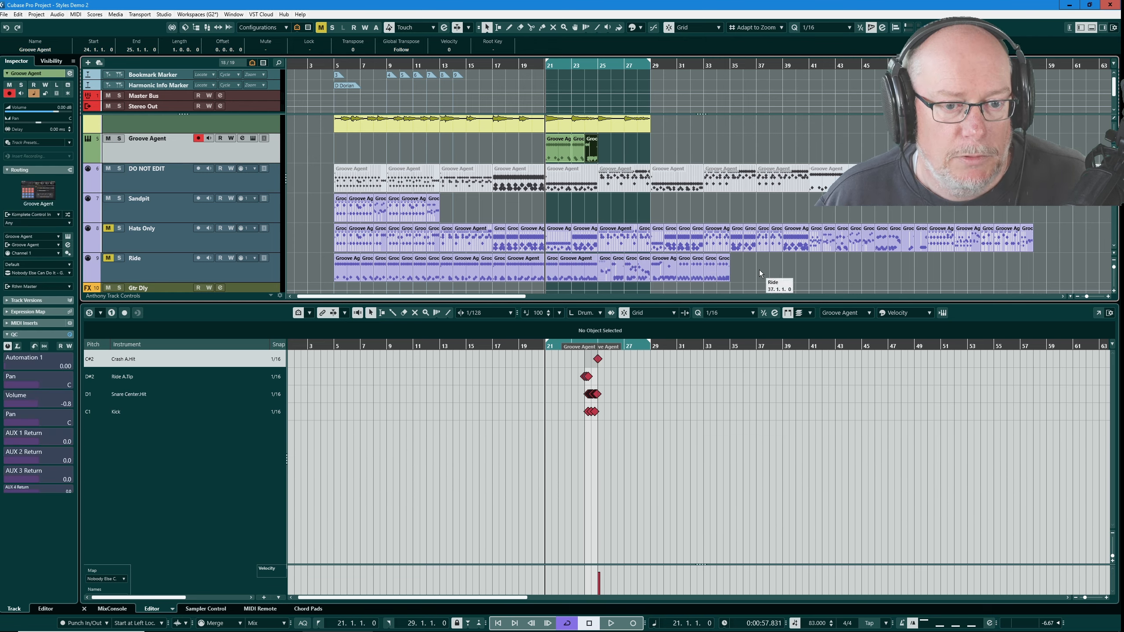
{"action": "left_click", "coordinate": [744, 269]}
{"action": "left_click_drag", "start_coordinate": [639, 269], "coordinate": [335, 283]}
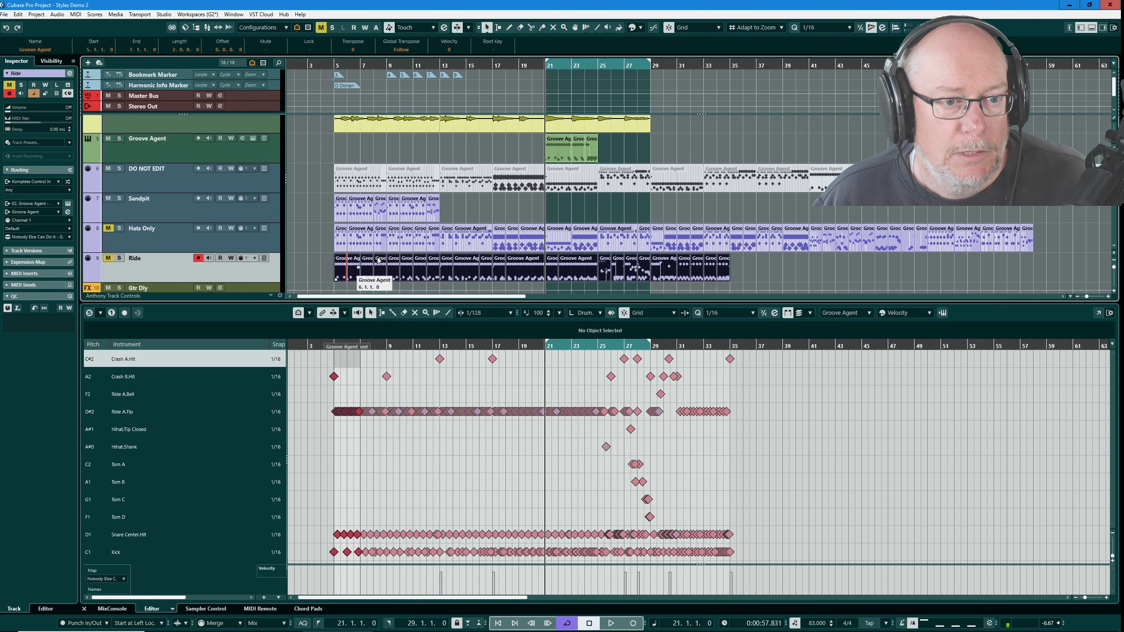
{"action": "left_click", "coordinate": [317, 262]}
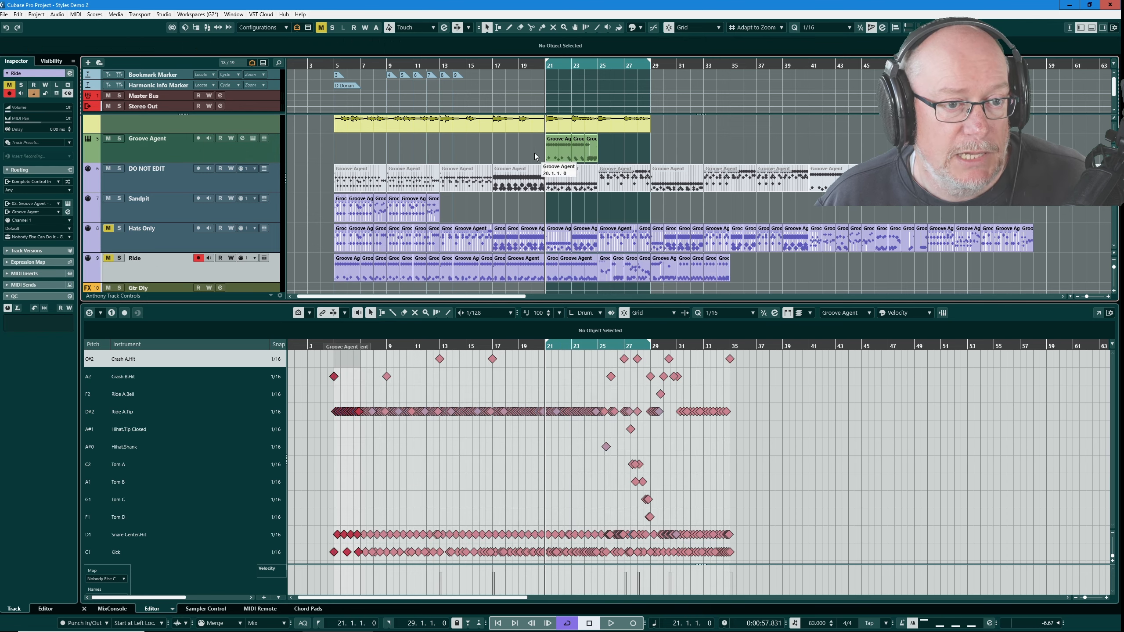
{"action": "left_click_drag", "start_coordinate": [578, 147], "coordinate": [580, 155]}
{"action": "left_click_drag", "start_coordinate": [608, 156], "coordinate": [621, 156]}
{"action": "left_click_drag", "start_coordinate": [751, 263], "coordinate": [585, 265]}
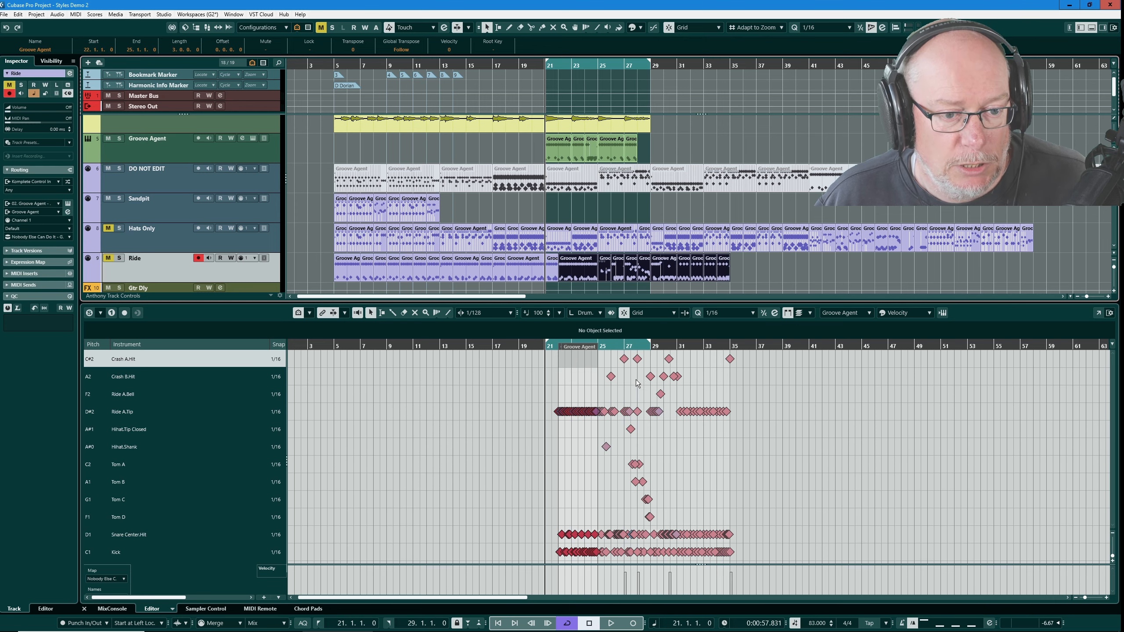
{"action": "left_click", "coordinate": [642, 266]}
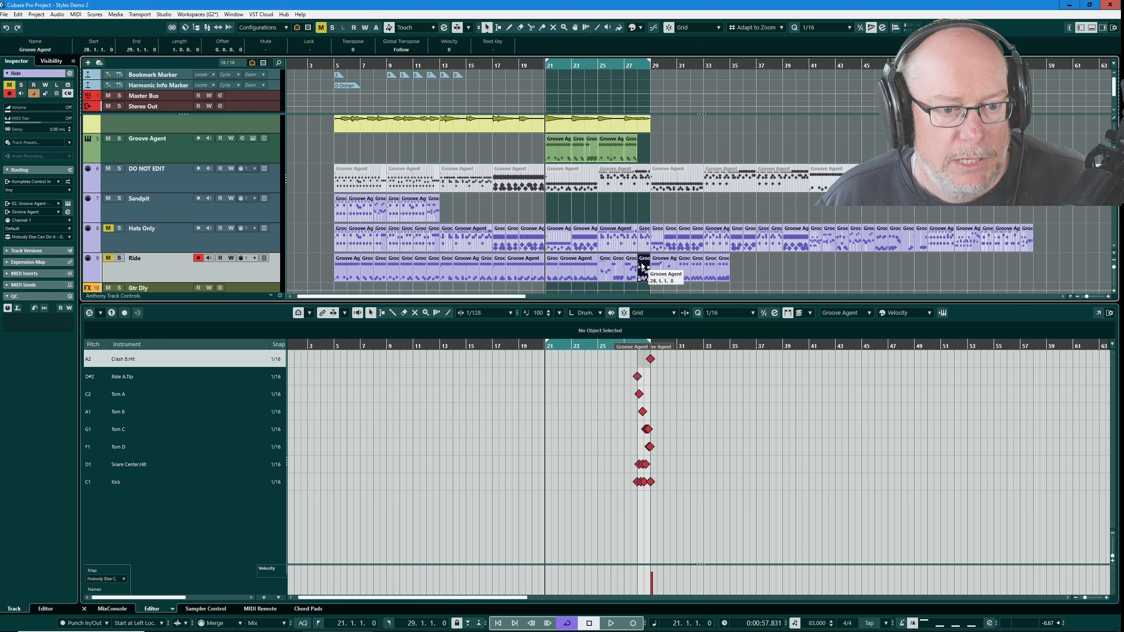
{"action": "left_click_drag", "start_coordinate": [642, 266], "coordinate": [660, 148]}
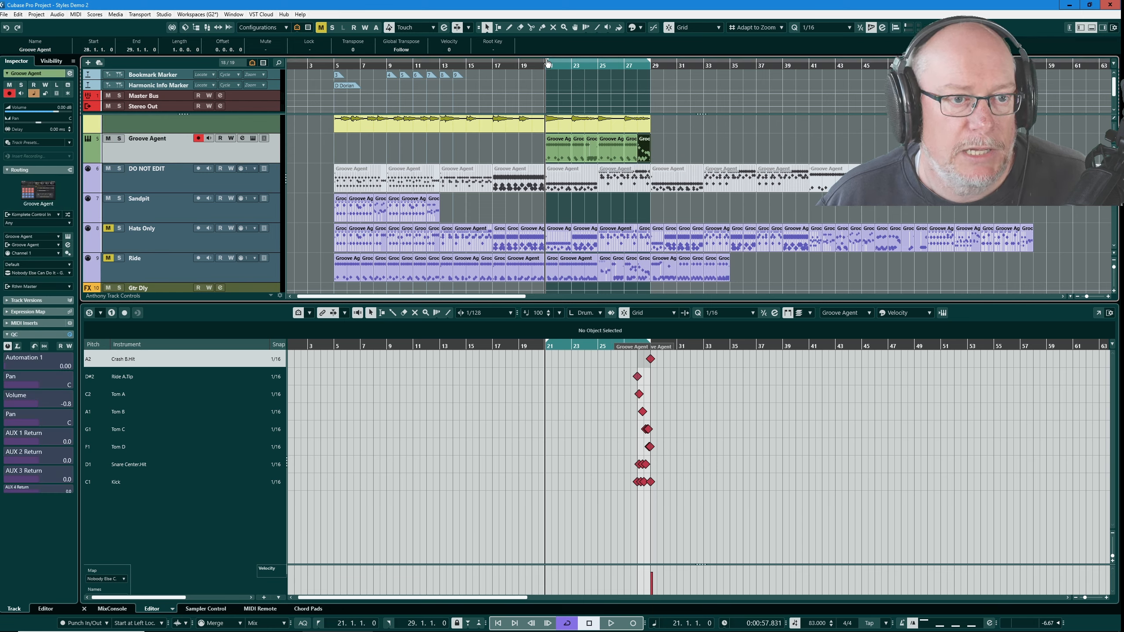
- Set the left locator to bar 5 and play back the arrangement
{"action": "left_click_drag", "start_coordinate": [548, 63], "coordinate": [335, 64]}
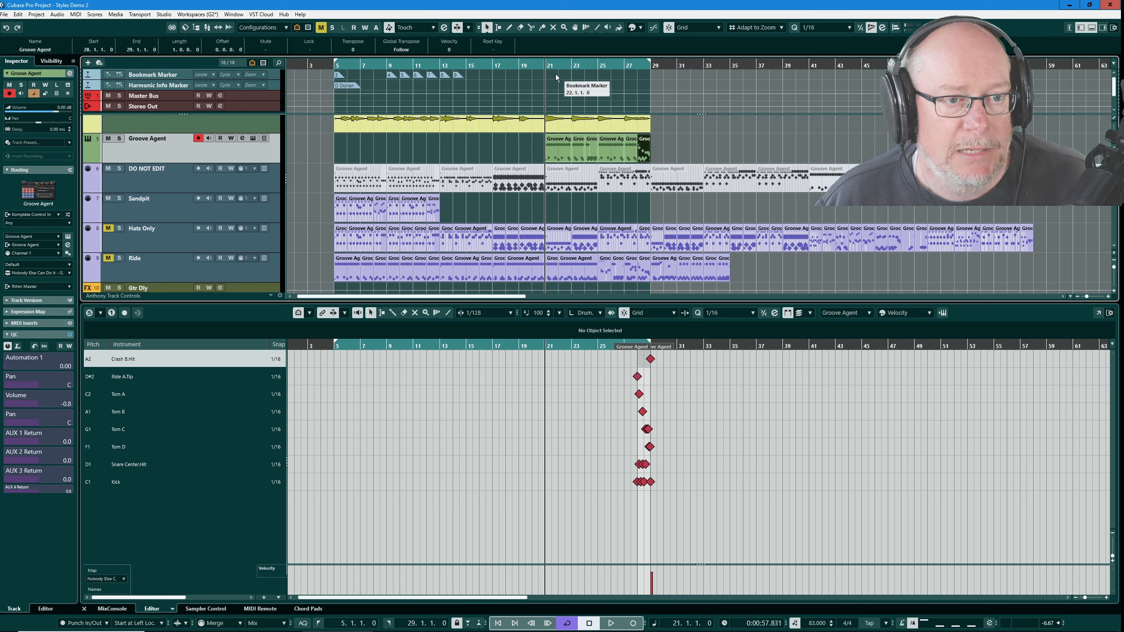
{"action": "key", "text": "space"}
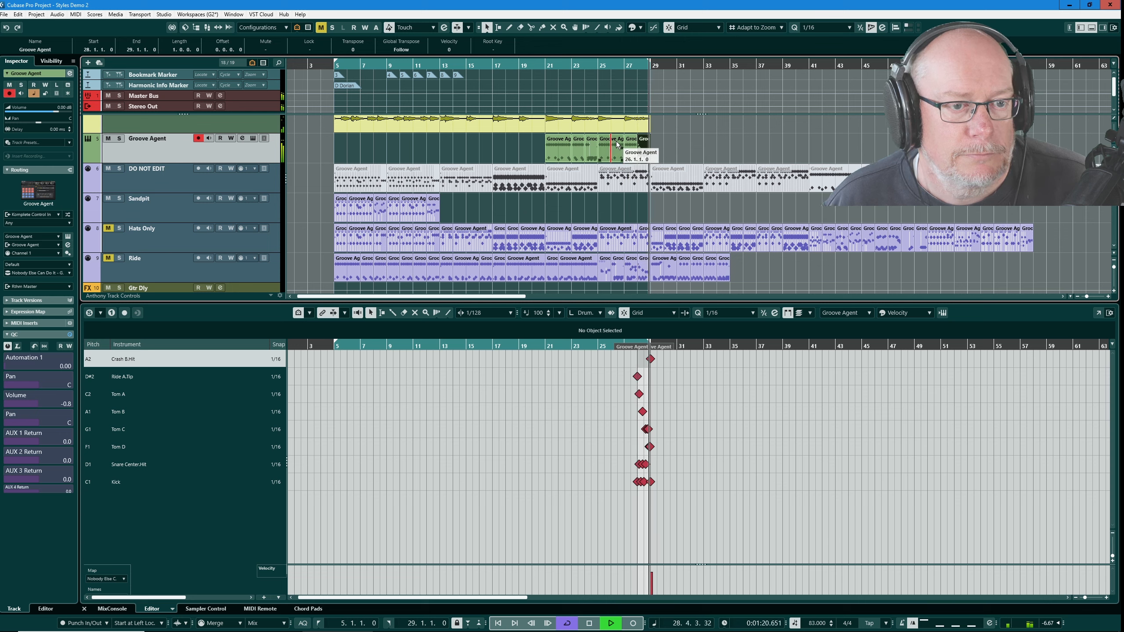
- Move the Groove Agent track parts from bars 21 to 29 onto the Sandpit track and stop playback
{"action": "left_click_drag", "start_coordinate": [529, 142], "coordinate": [640, 152]}
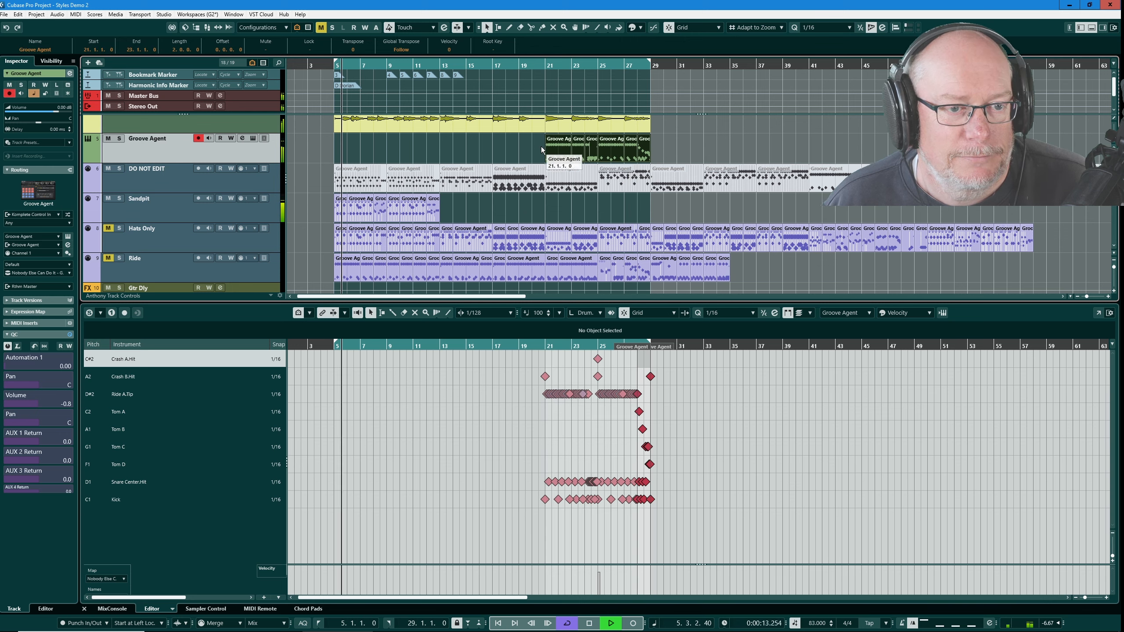
{"action": "left_click_drag", "start_coordinate": [558, 156], "coordinate": [557, 215]}
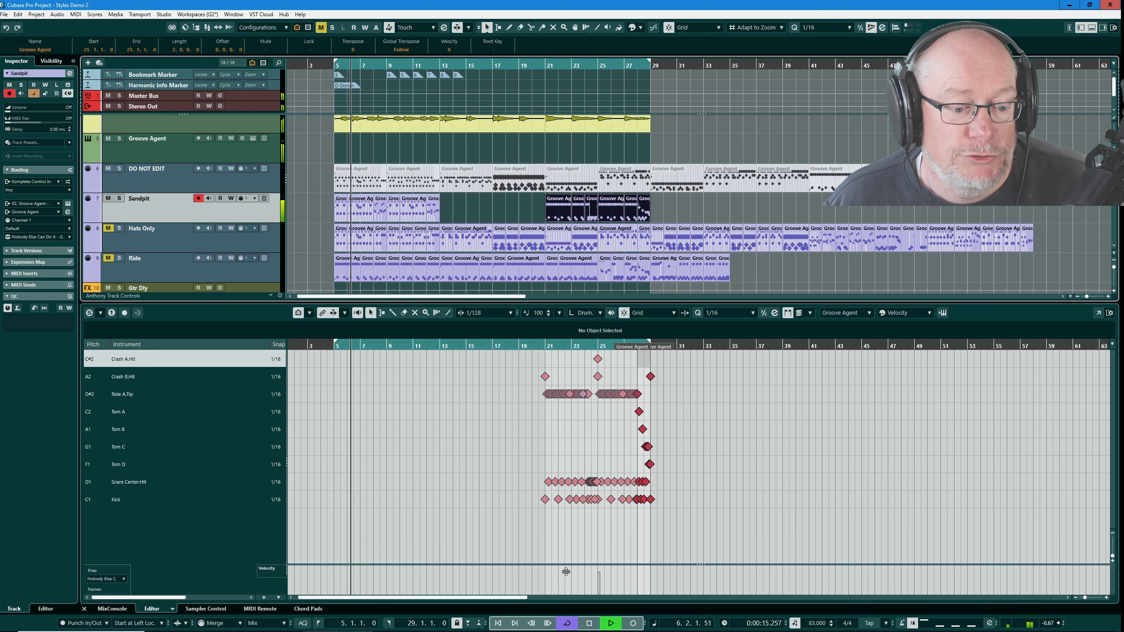
{"action": "left_click", "coordinate": [589, 623]}
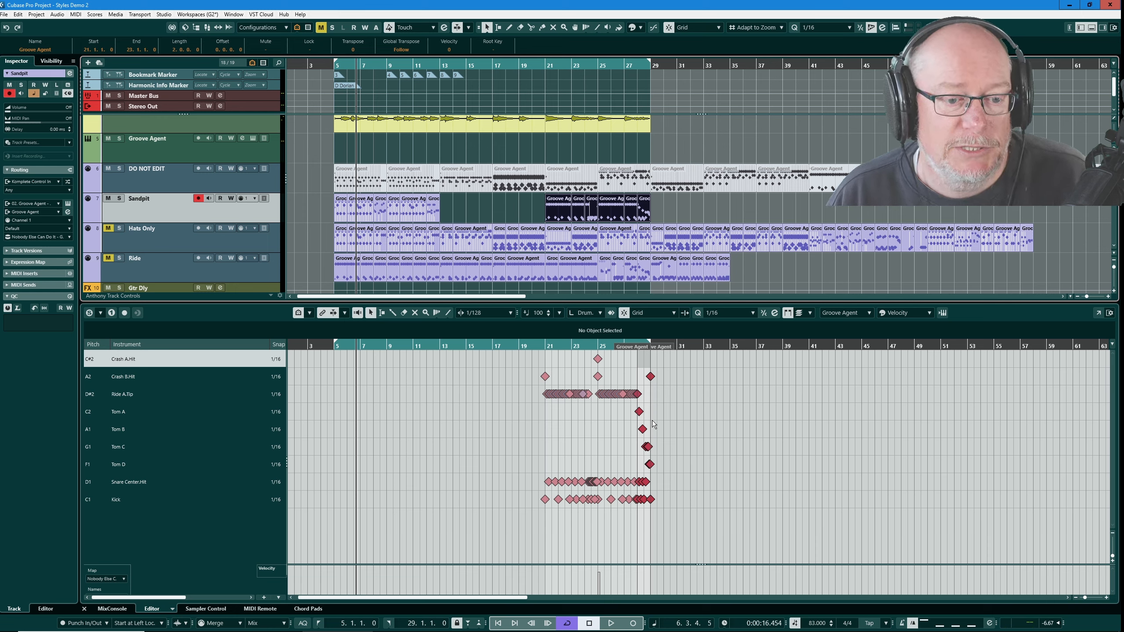
- Select all parts on the Ride track
{"action": "left_click_drag", "start_coordinate": [311, 255], "coordinate": [756, 272]}
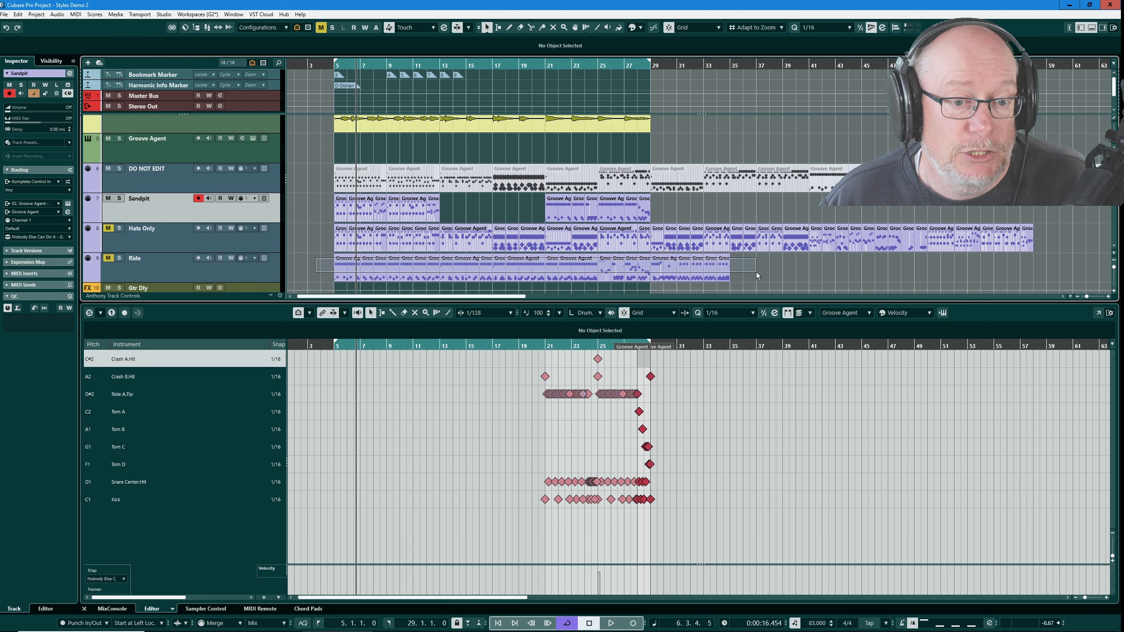